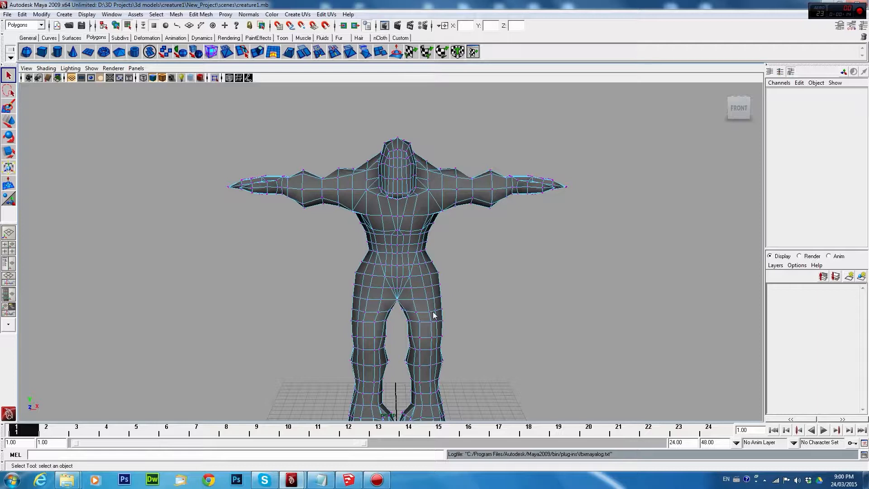
Switch the creature mesh from component editing to object mode with the whole body selected
{"action": "key", "text": "F8"}
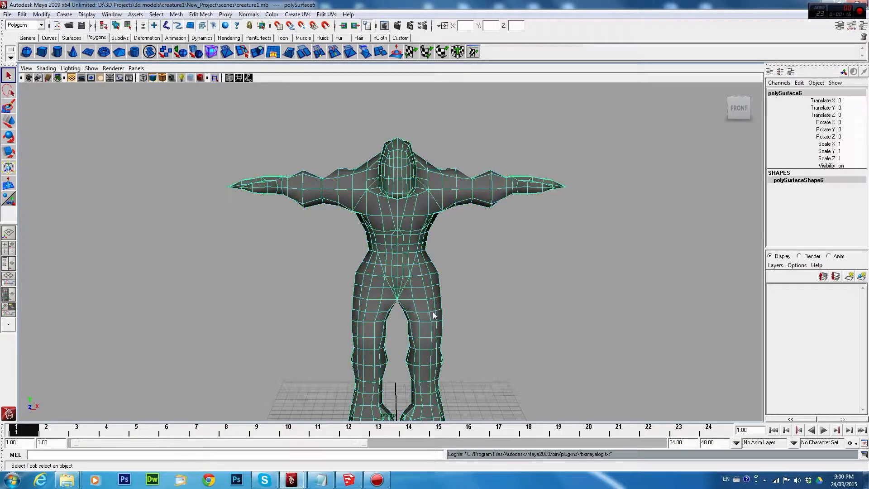
{"action": "left_click_drag", "start_coordinate": [339, 297], "coordinate": [404, 311], "text": "alt"}
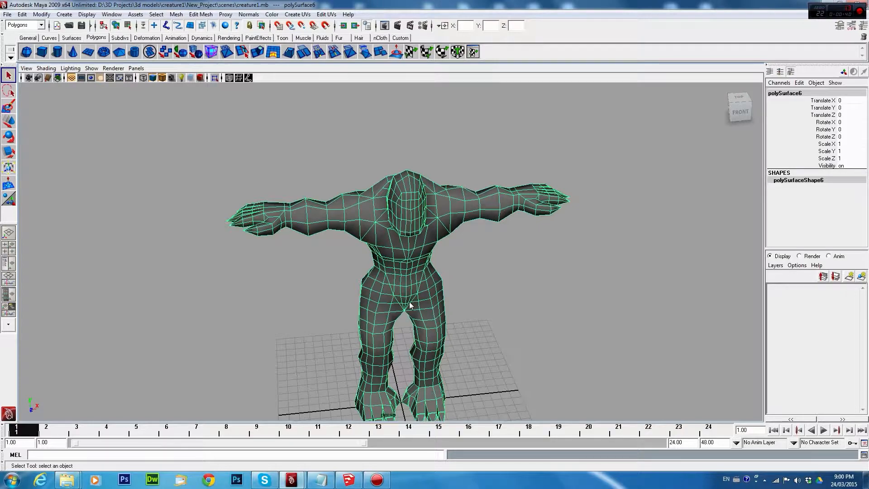
{"action": "left_click_drag", "start_coordinate": [471, 299], "coordinate": [454, 347], "text": "alt"}
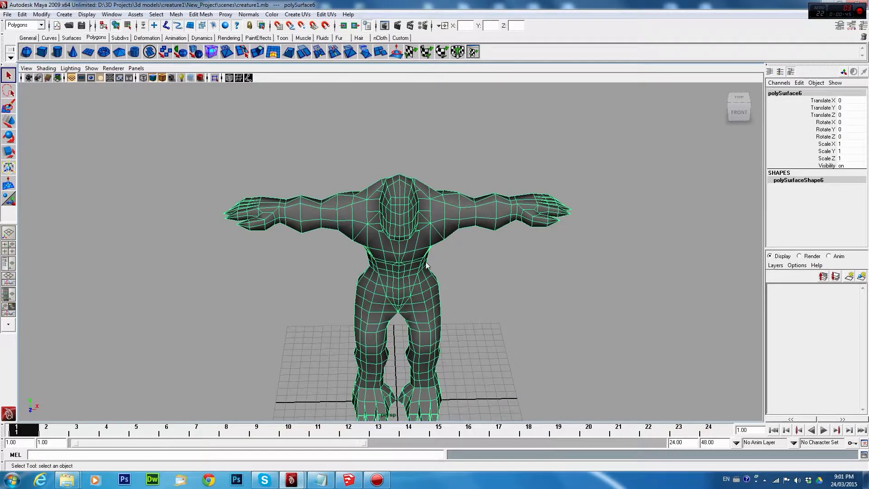
{"action": "left_click_drag", "start_coordinate": [447, 336], "coordinate": [439, 328], "text": "alt"}
Open the Export Selection options and set the file type to OBJexport
{"action": "left_click", "coordinate": [6, 15]}
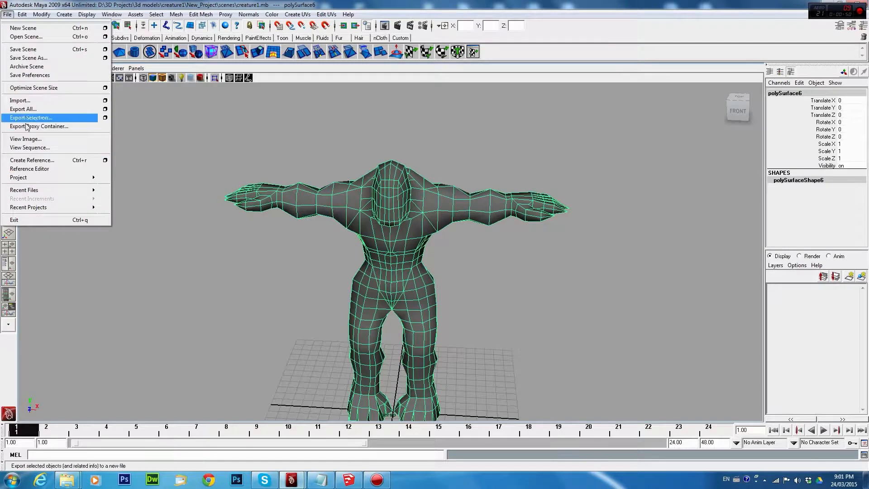
{"action": "left_click", "coordinate": [105, 119]}
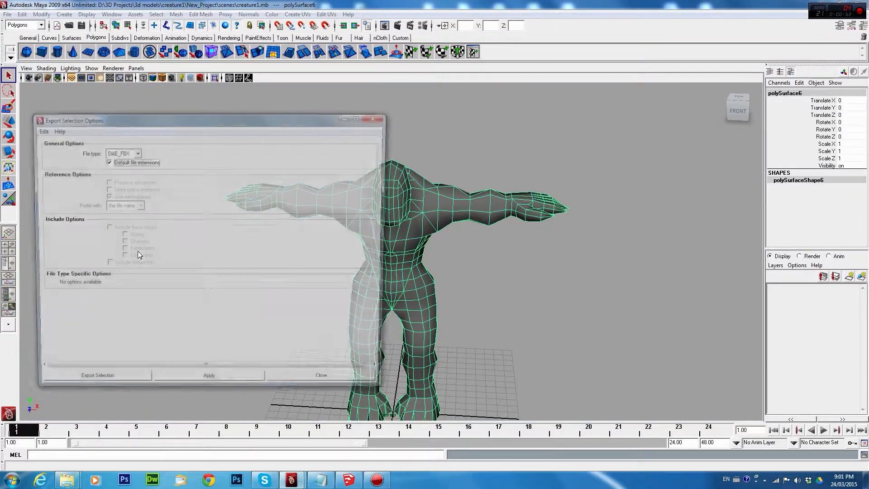
{"action": "left_click_drag", "start_coordinate": [243, 117], "coordinate": [339, 125]}
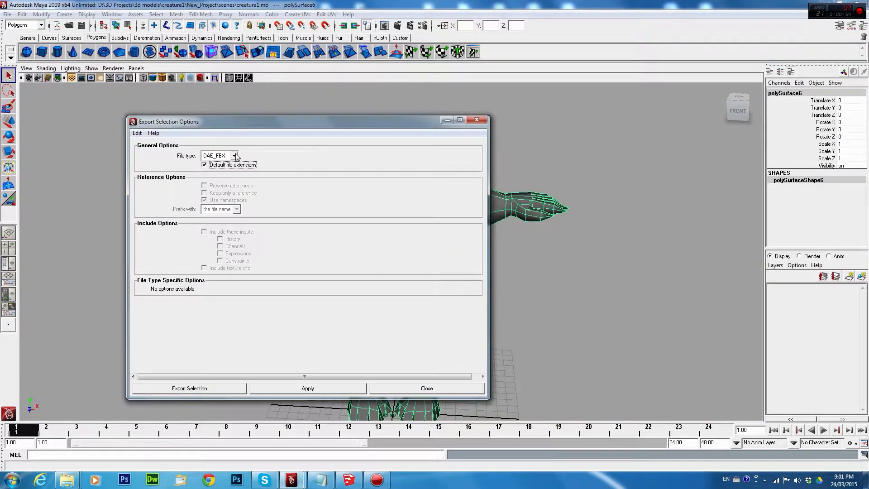
{"action": "left_click", "coordinate": [233, 156]}
{"action": "left_click", "coordinate": [221, 209]}
{"action": "left_click_drag", "start_coordinate": [316, 127], "coordinate": [178, 119]}
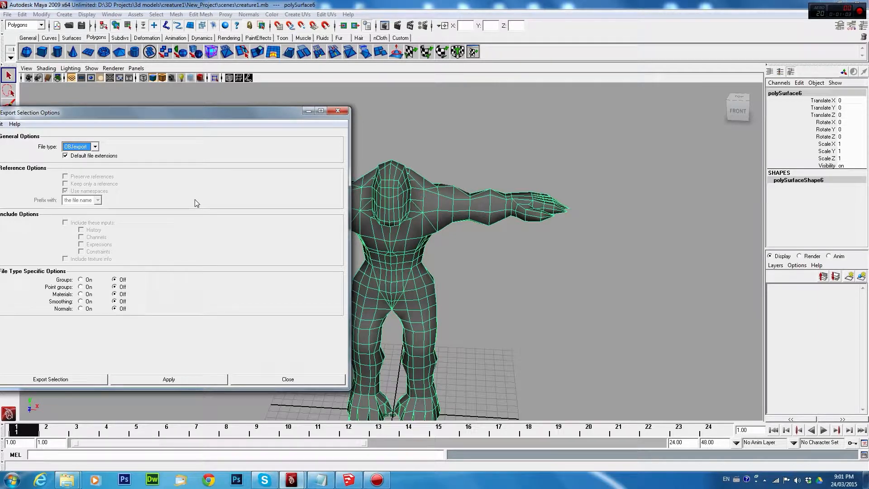
{"action": "left_click_drag", "start_coordinate": [158, 116], "coordinate": [212, 130]}
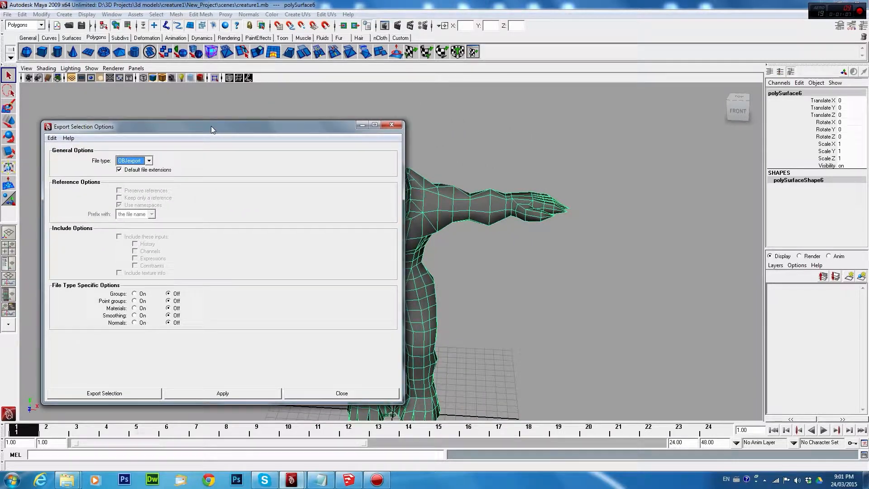
Switch to SketchUp, view the creature model from the side and review the importable file types, including COLLADA, without importing anything
{"action": "mouse_move", "coordinate": [352, 486]}
{"action": "key", "text": "alt+Tab"}
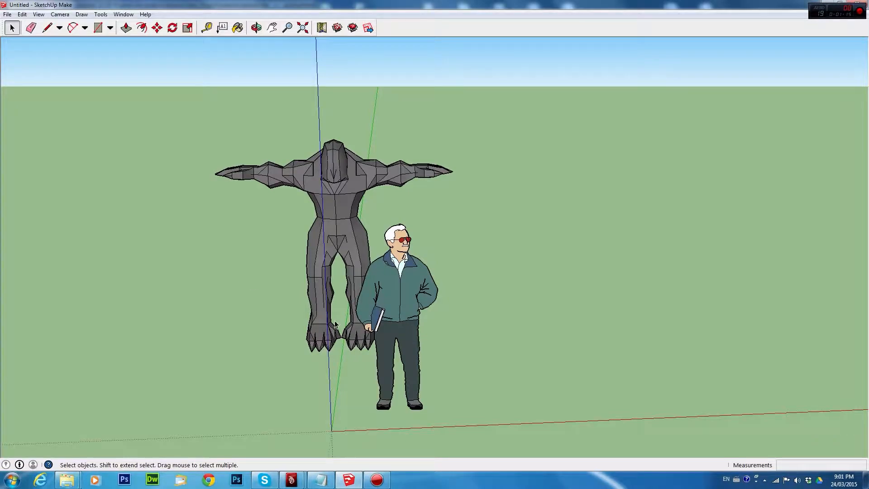
{"action": "mouse_move", "coordinate": [261, 359]}
{"action": "middle_mouse_down"}
{"action": "mouse_move", "coordinate": [417, 352]}
{"action": "mouse_move", "coordinate": [419, 365]}
{"action": "middle_mouse_up"}
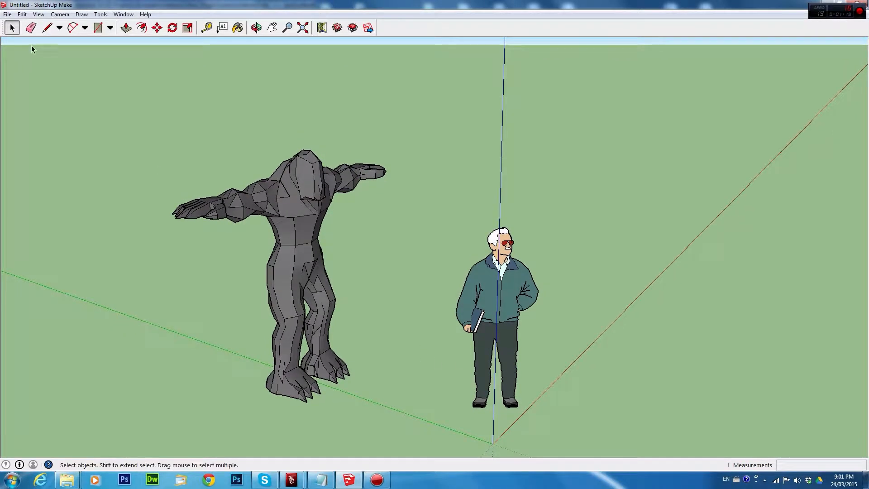
{"action": "left_click", "coordinate": [8, 15]}
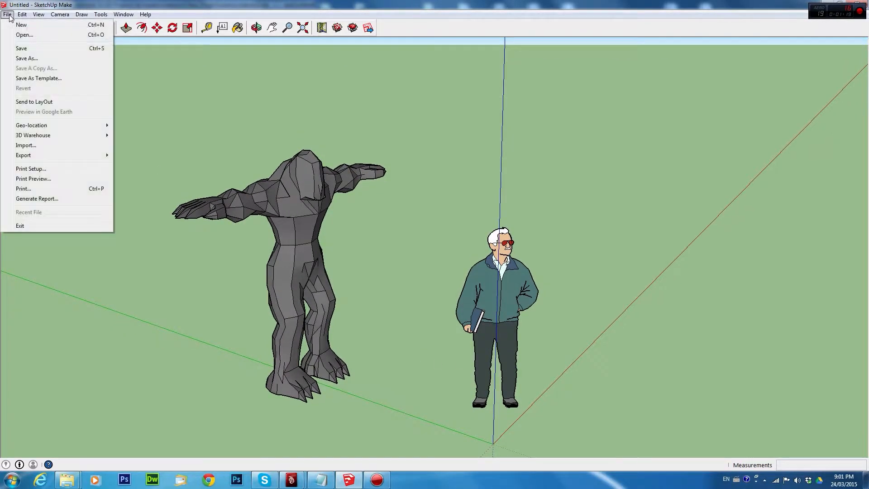
{"action": "left_click", "coordinate": [26, 145]}
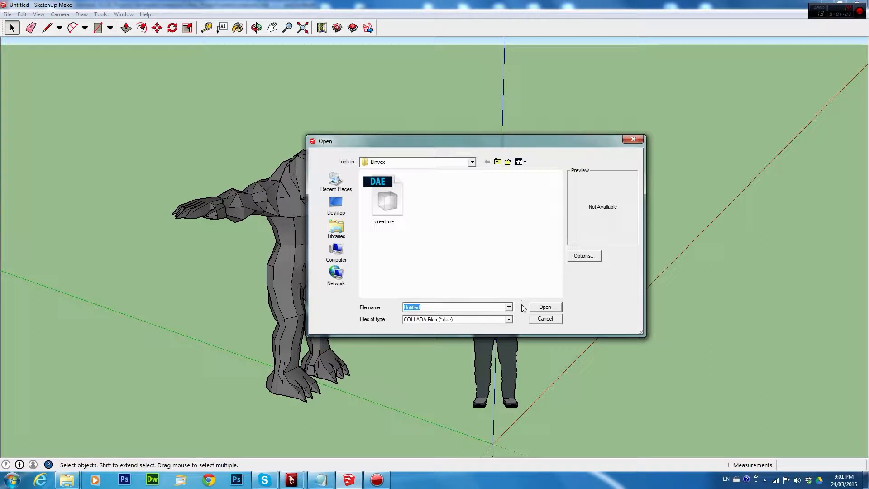
{"action": "left_click", "coordinate": [508, 320]}
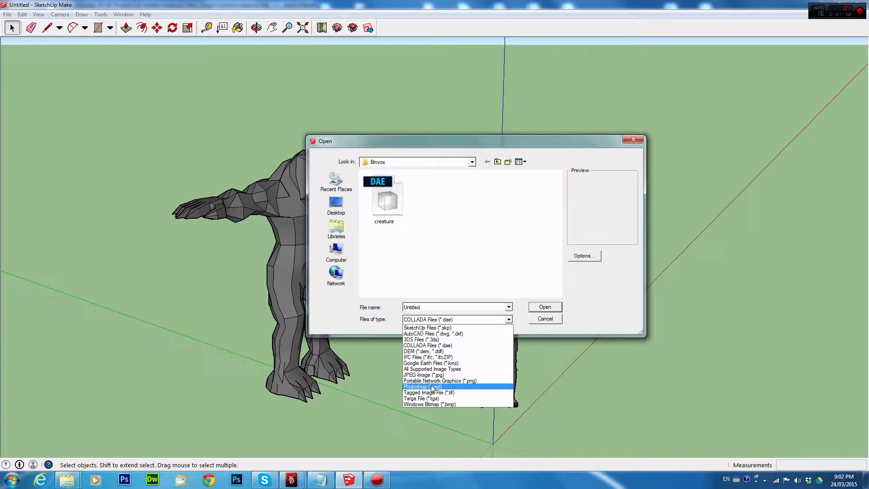
{"action": "left_click", "coordinate": [451, 345]}
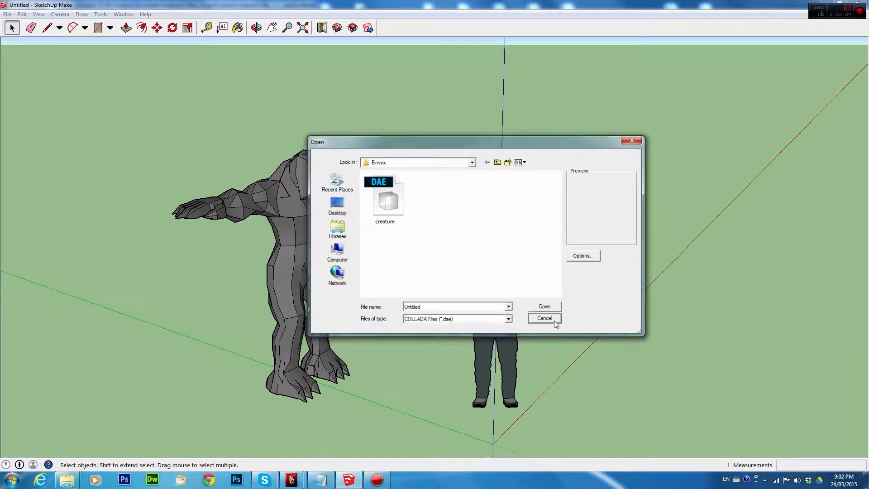
{"action": "left_click", "coordinate": [547, 319]}
Switch back to Maya and view the export file dialog for the selected creature in the Binvox folder, without exporting
{"action": "key", "text": "alt+Tab"}
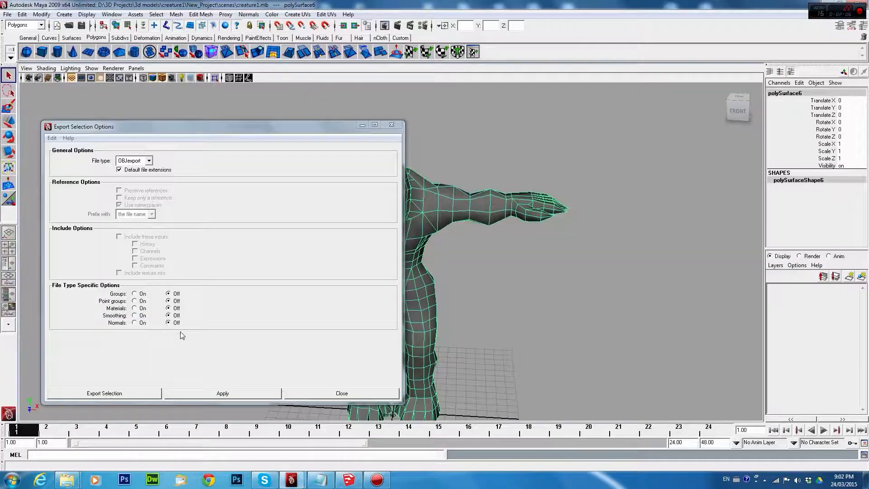
{"action": "left_click_drag", "start_coordinate": [137, 126], "coordinate": [179, 127]}
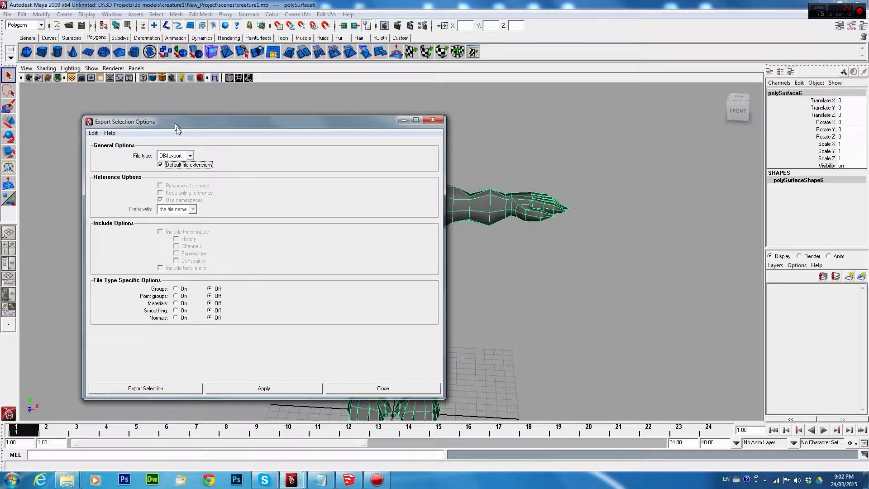
{"action": "left_click", "coordinate": [185, 388]}
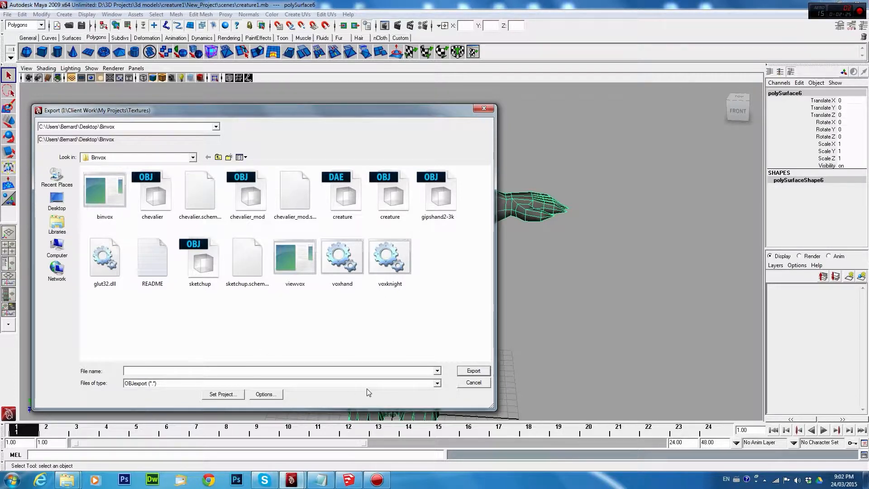
{"action": "left_click", "coordinate": [471, 383]}
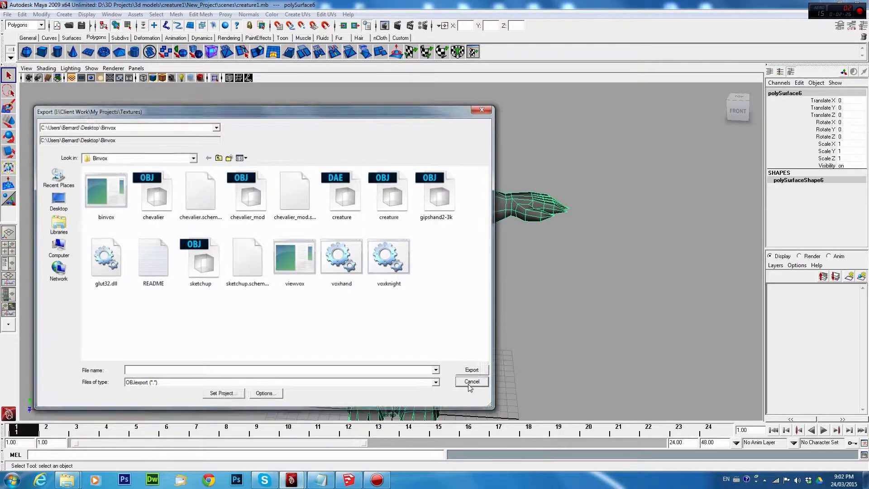
Minimize the open programs, open the Binvox folder from the desktop and select the binvox program
{"action": "left_click", "coordinate": [841, 5]}
{"action": "left_click", "coordinate": [831, 4]}
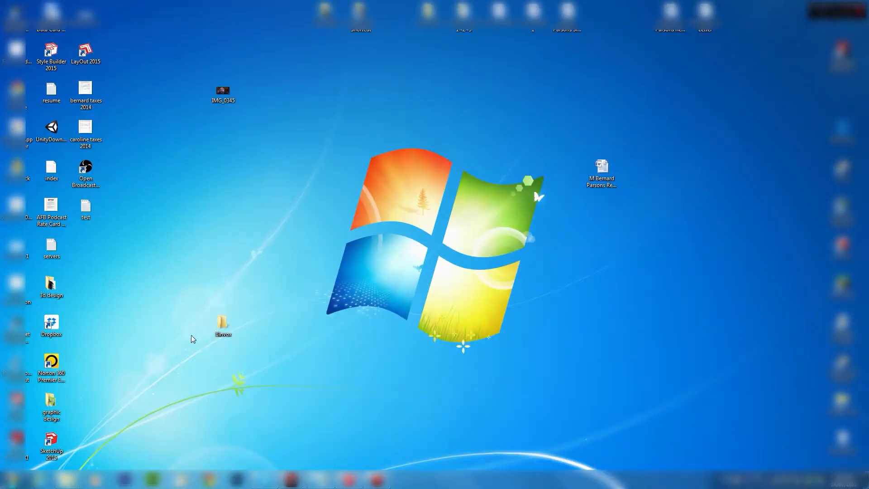
{"action": "double_click", "coordinate": [222, 323]}
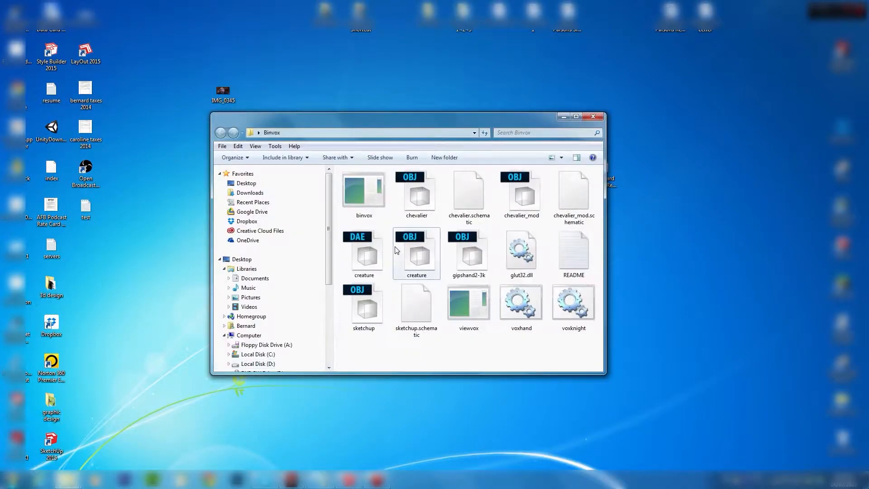
{"action": "left_click_drag", "start_coordinate": [419, 122], "coordinate": [552, 89]}
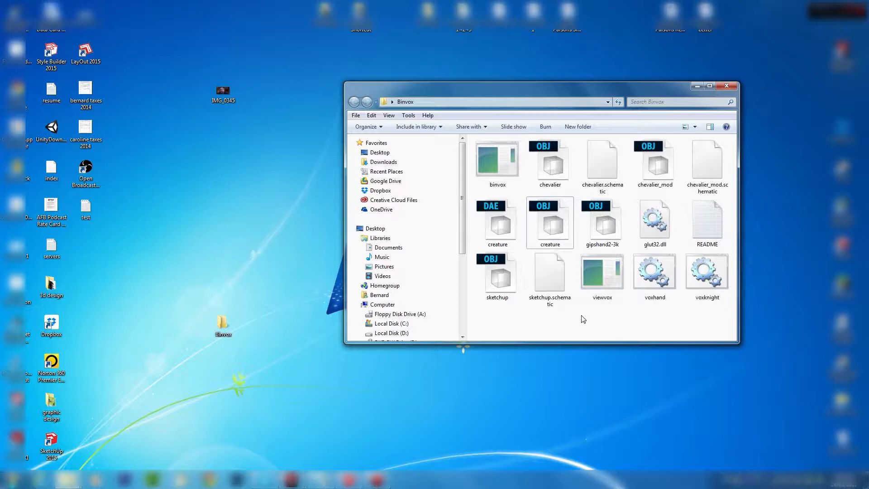
{"action": "left_click", "coordinate": [497, 159]}
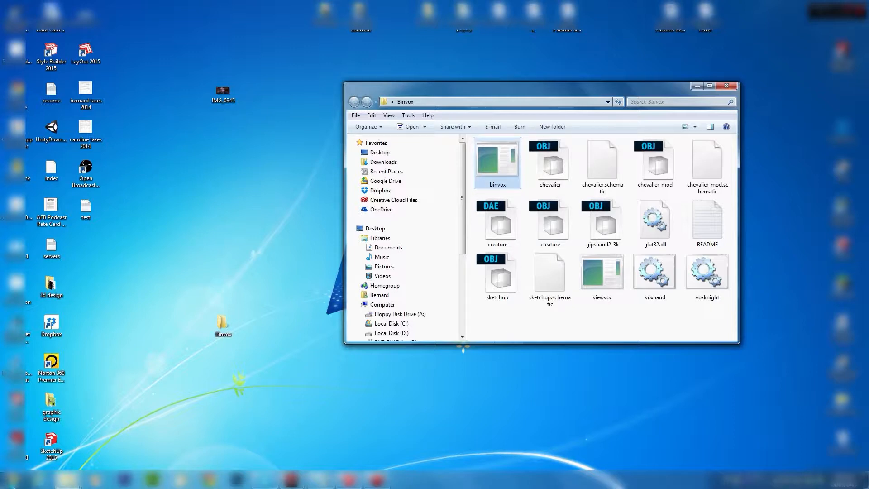
Launch cmd, place the command prompt beside the Binvox folder window and make it taller
{"action": "left_click", "coordinate": [12, 480]}
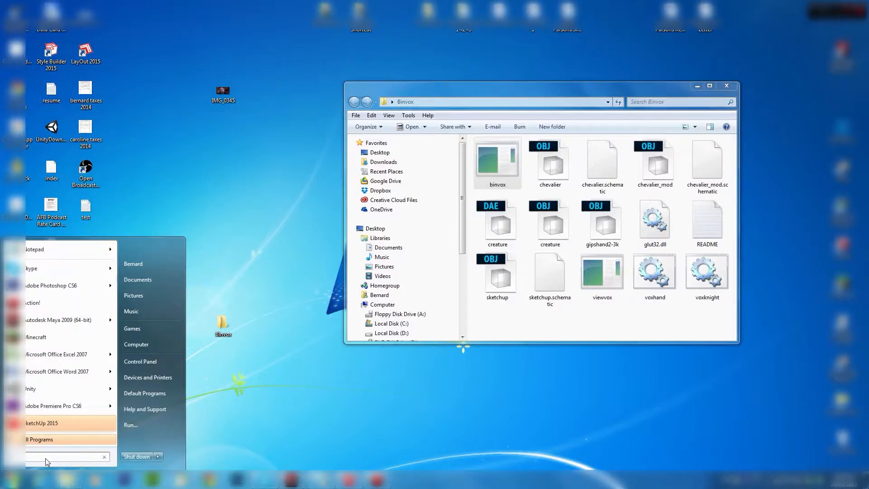
{"action": "type", "text": "cmd"}
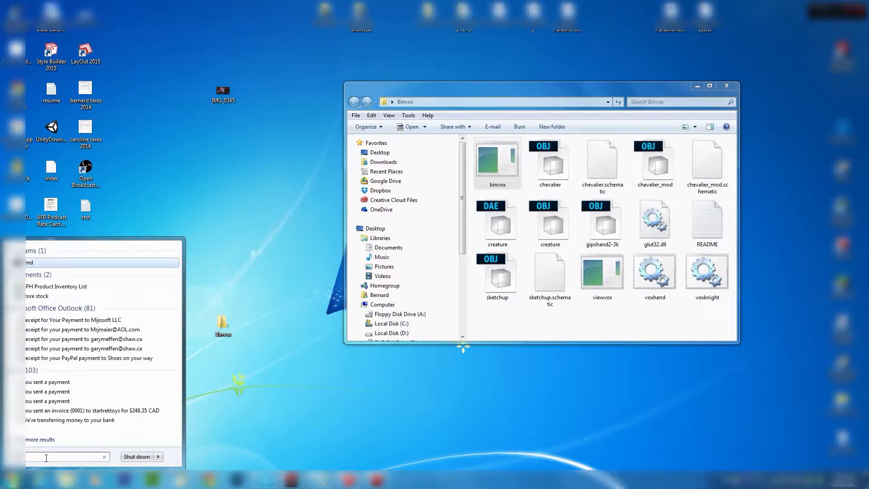
{"action": "key", "text": "Return"}
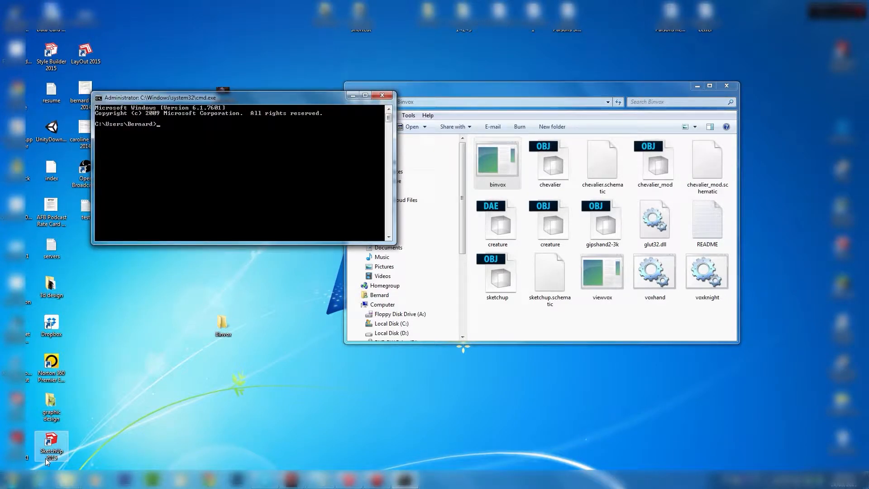
{"action": "left_click_drag", "start_coordinate": [266, 101], "coordinate": [210, 90]}
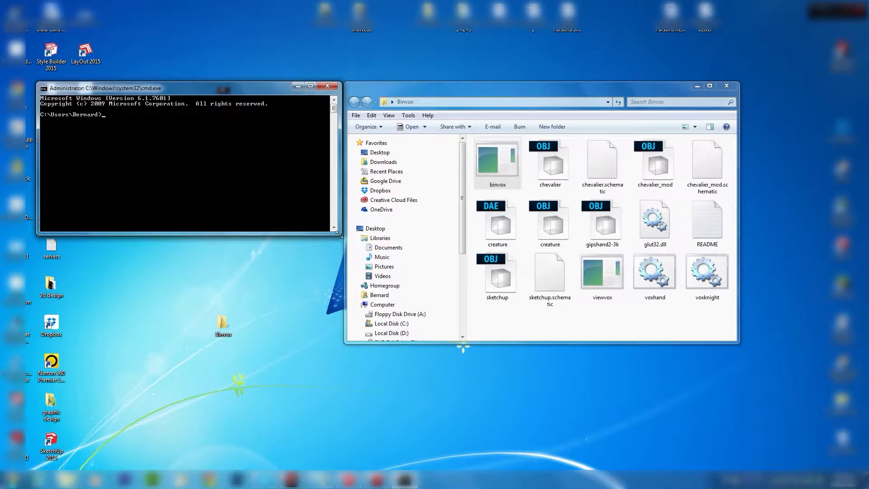
{"action": "left_click_drag", "start_coordinate": [336, 234], "coordinate": [335, 259]}
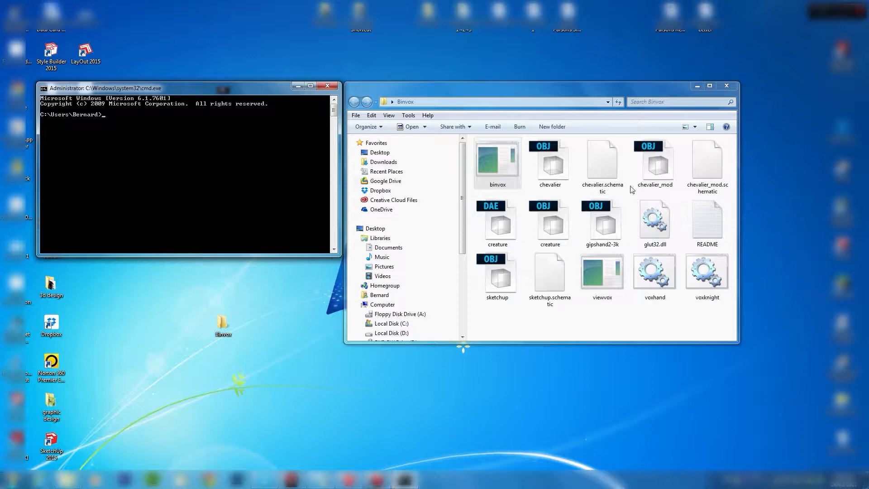
Bring up the Notepad notes with the binvox commands and place them below the Binvox folder window
{"action": "left_click", "coordinate": [405, 479]}
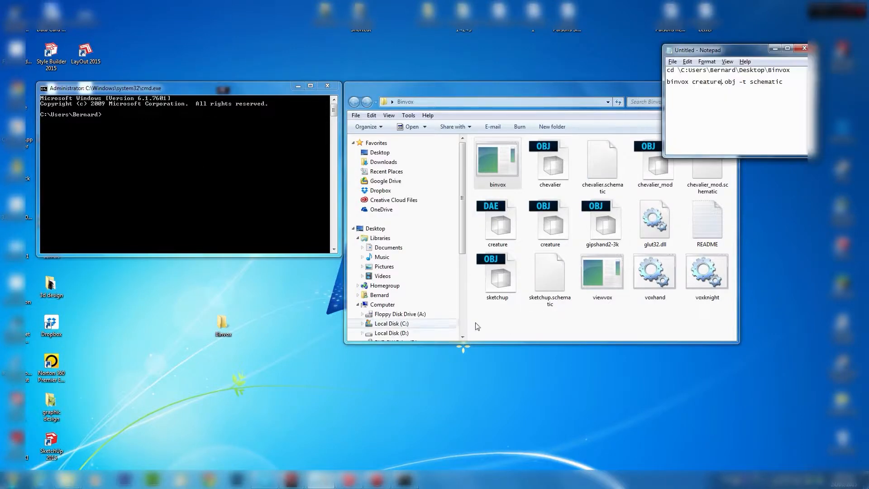
{"action": "left_click_drag", "start_coordinate": [734, 49], "coordinate": [705, 358]}
{"action": "left_click_drag", "start_coordinate": [755, 374], "coordinate": [708, 376]}
{"action": "left_click", "coordinate": [704, 381]}
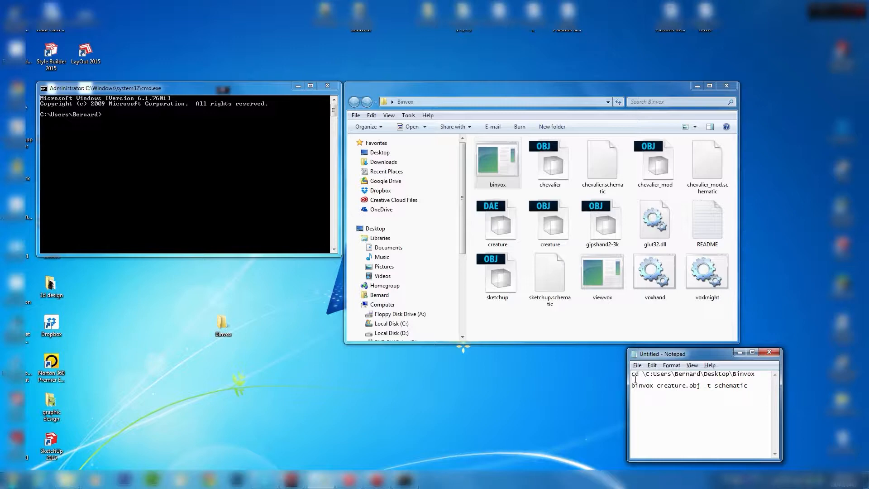
{"action": "left_click", "coordinate": [139, 120]}
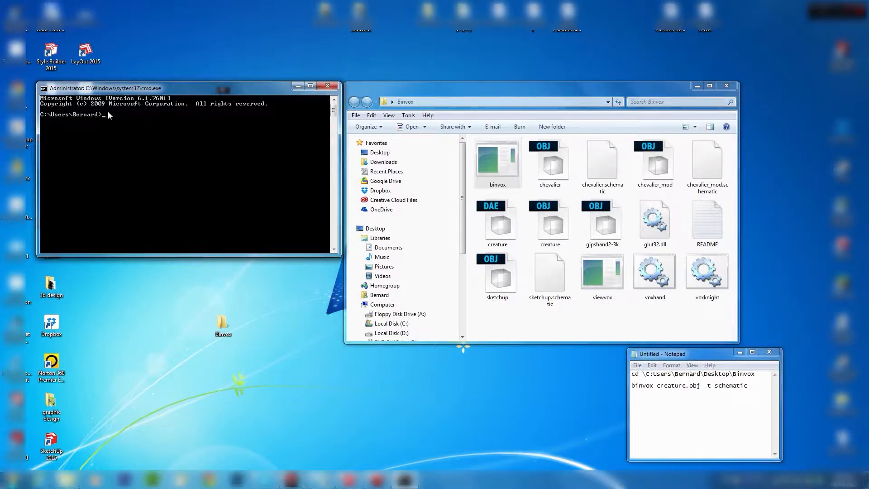
{"action": "type", "text": "cd \\c"}
{"action": "key", "text": "Escape"}
Try to change the command prompt to the desktop's Binvox folder using the cd path from the notes, with a backslash before C:
{"action": "left_click_drag", "start_coordinate": [755, 374], "coordinate": [631, 375]}
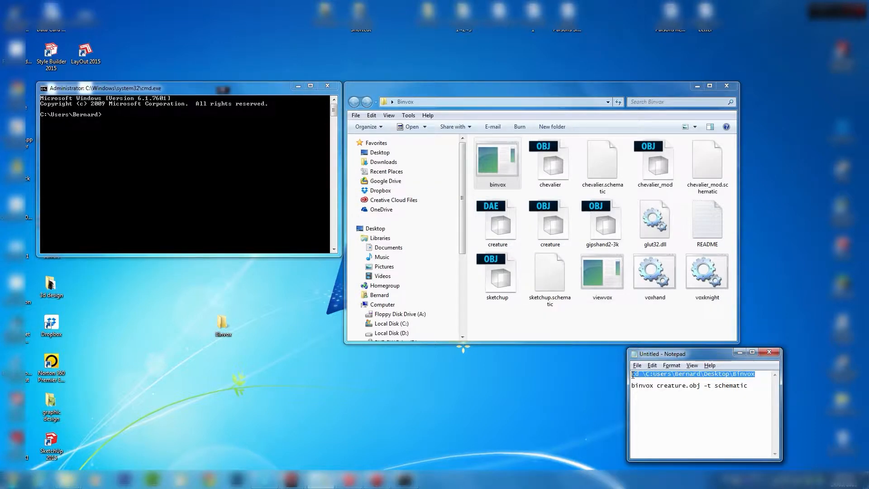
{"action": "left_click", "coordinate": [127, 118]}
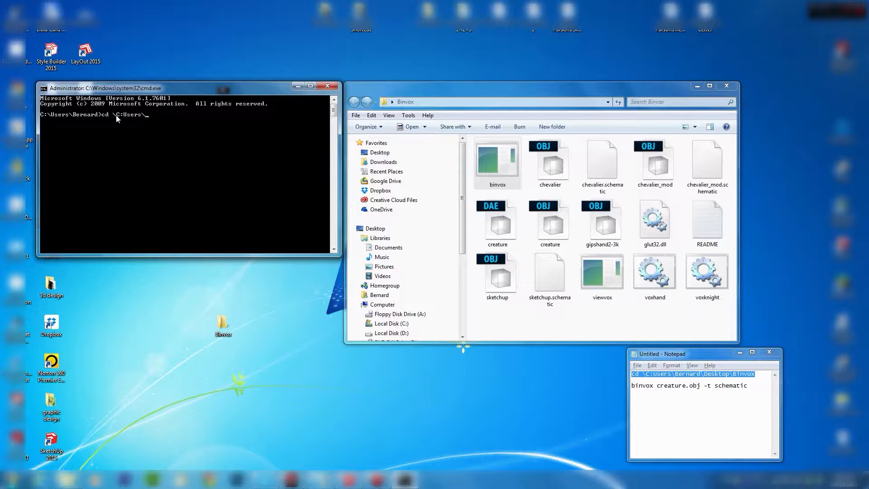
{"action": "type", "text": "Bernard"}
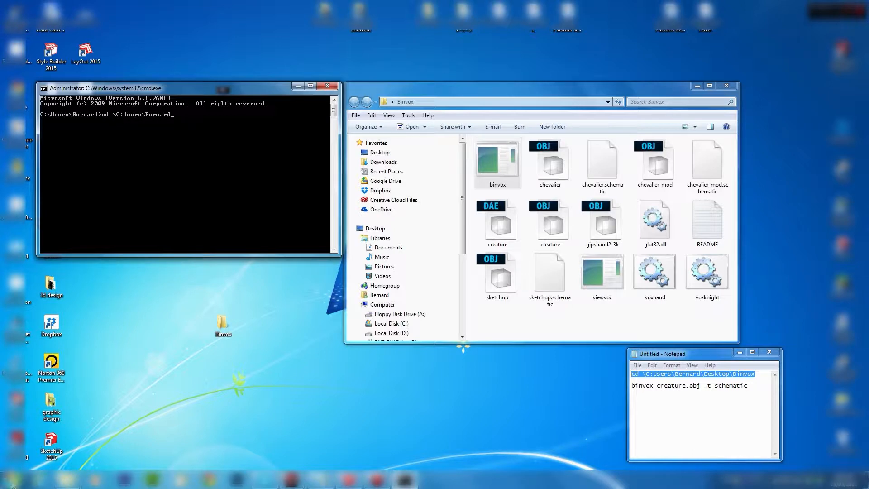
{"action": "left_click", "coordinate": [13, 483]}
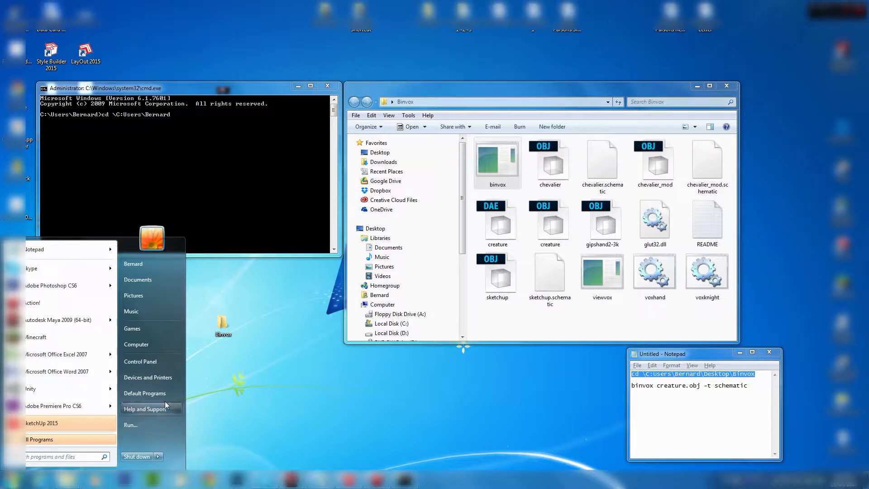
{"action": "right_click", "coordinate": [158, 343]}
{"action": "left_click", "coordinate": [193, 420]}
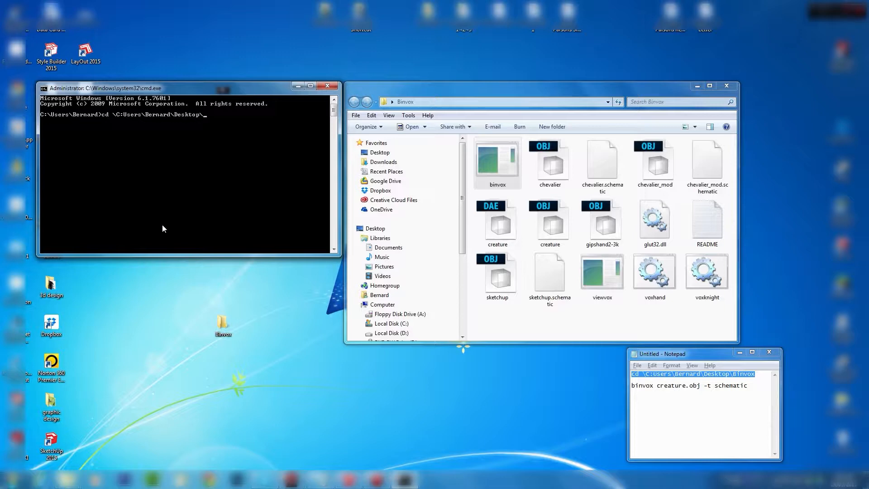
{"action": "type", "text": "Binvox"}
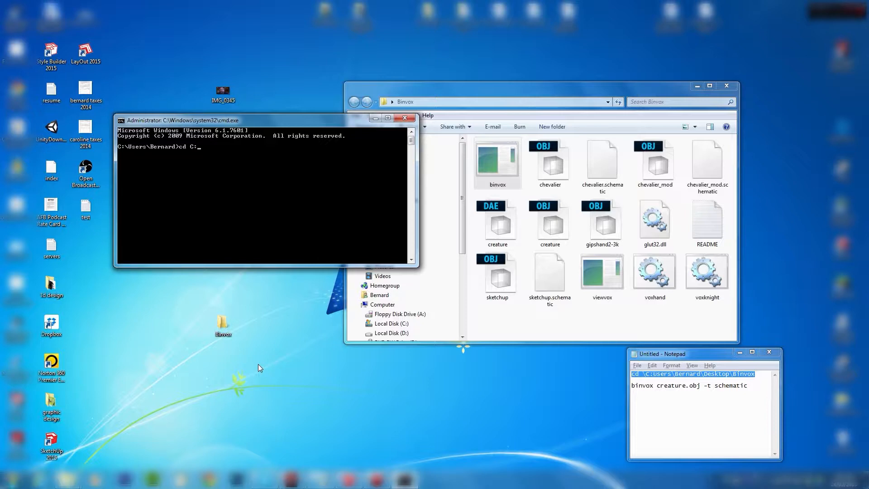
Change the command prompt's directory to the desktop's Binvox folder with cd and run binvox creature.obj -t schematic
{"action": "type", "text": "ers\\Bernard\\Desktop\\Binvox"}
{"action": "key", "text": "Return"}
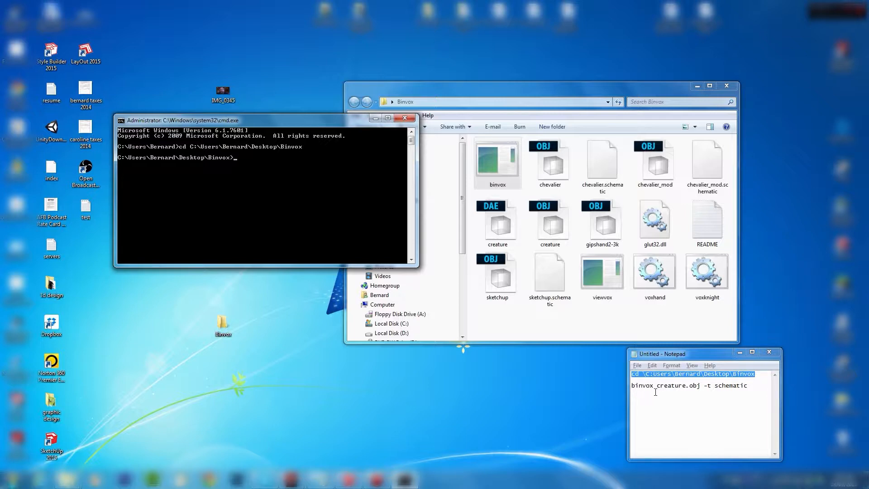
{"action": "mouse_move", "coordinate": [657, 385]}
{"action": "left_mouse_down"}
{"action": "mouse_move", "coordinate": [687, 385]}
{"action": "mouse_move", "coordinate": [670, 388]}
{"action": "left_mouse_up"}
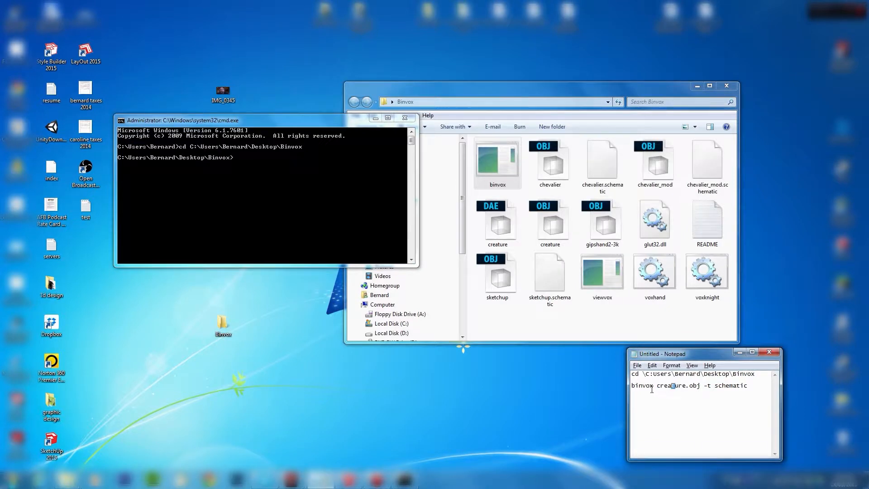
{"action": "left_click", "coordinate": [709, 399]}
{"action": "left_click", "coordinate": [716, 387]}
{"action": "left_click", "coordinate": [245, 157]}
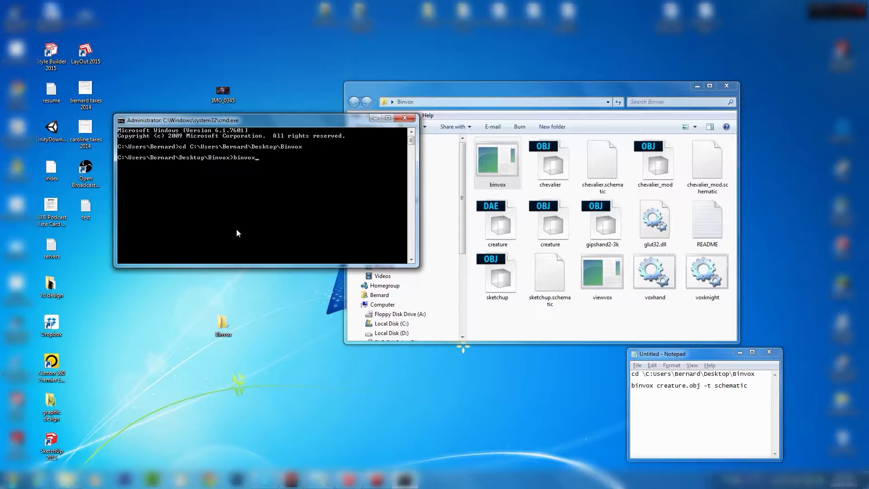
{"action": "type", "text": "cr"}
{"action": "type", "text": "obj -t schematic"}
{"action": "key", "text": "Return"}
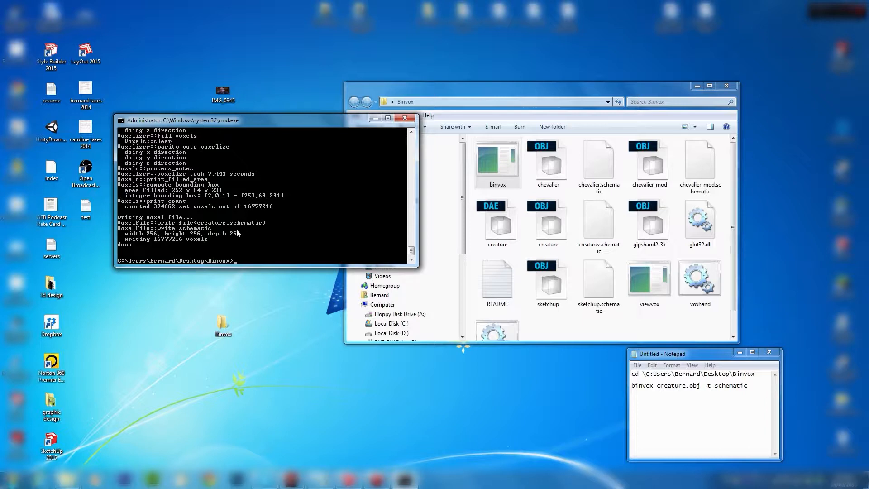
Close the command prompt and Maya
{"action": "left_click", "coordinate": [406, 118]}
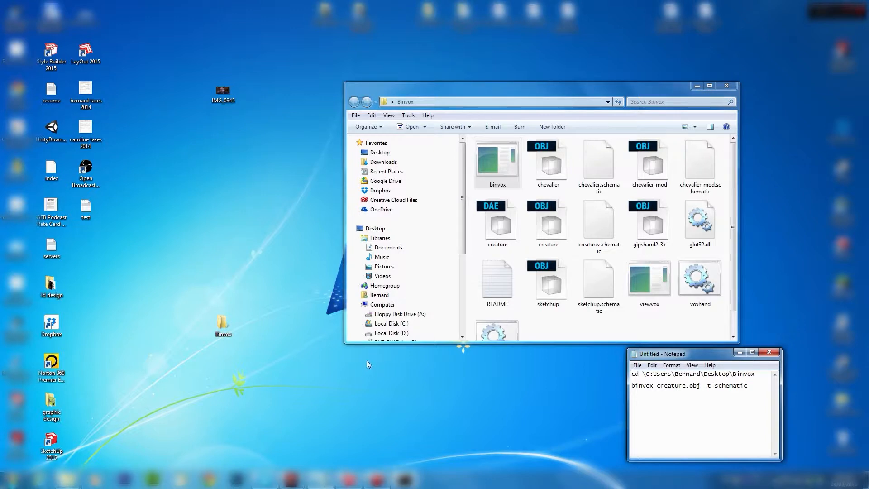
{"action": "mouse_move", "coordinate": [377, 480]}
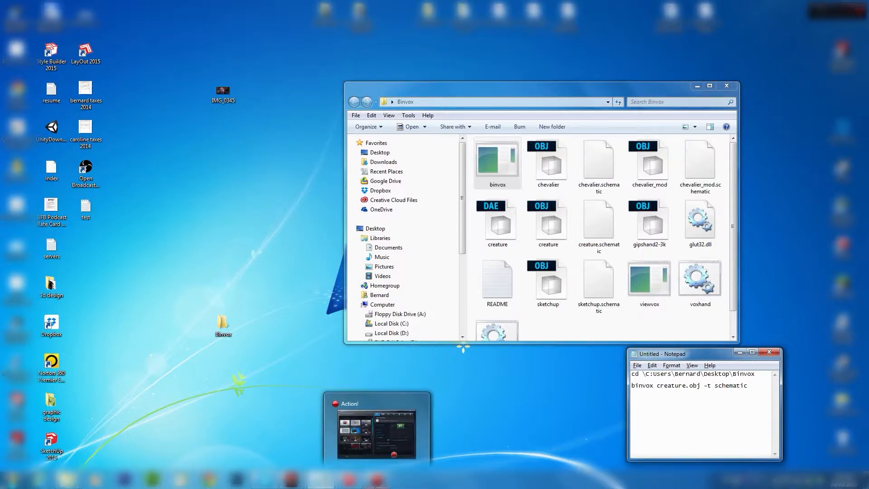
{"action": "mouse_move", "coordinate": [291, 480]}
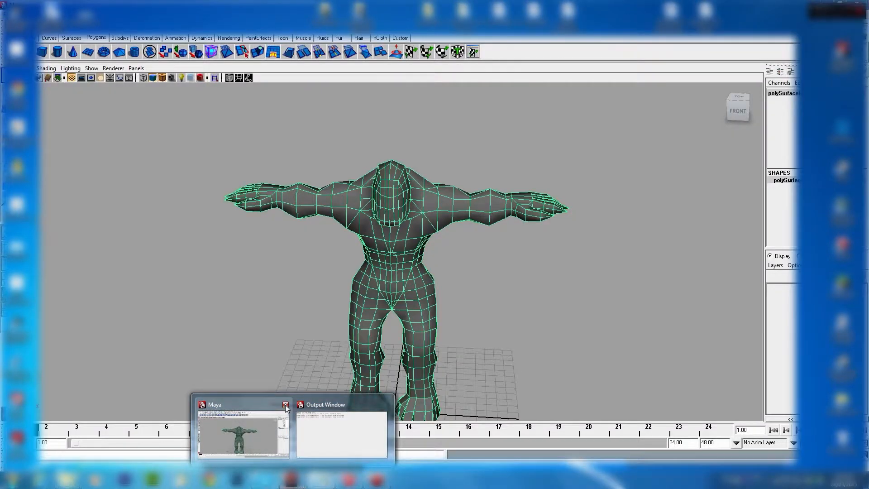
{"action": "left_click", "coordinate": [285, 405]}
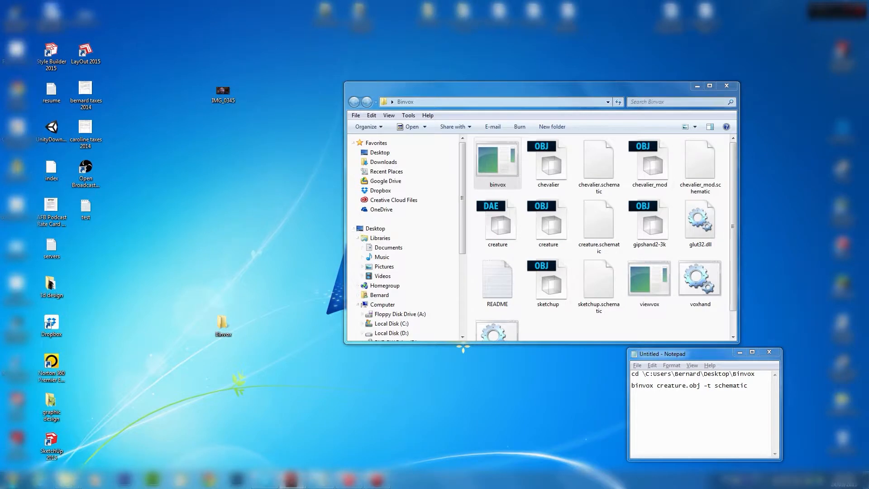
Switch to SketchUp, view the OBJ File export option for the selected creature without exporting, and close SketchUp
{"action": "left_click", "coordinate": [355, 485]}
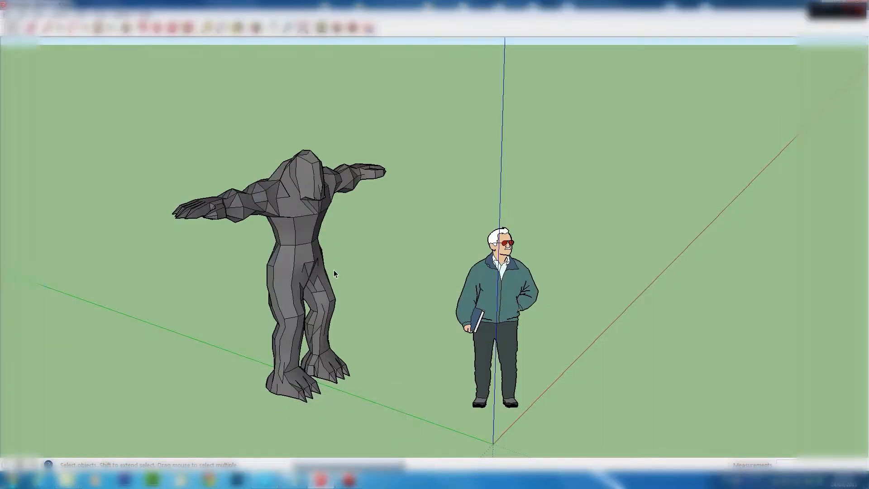
{"action": "left_click", "coordinate": [303, 239]}
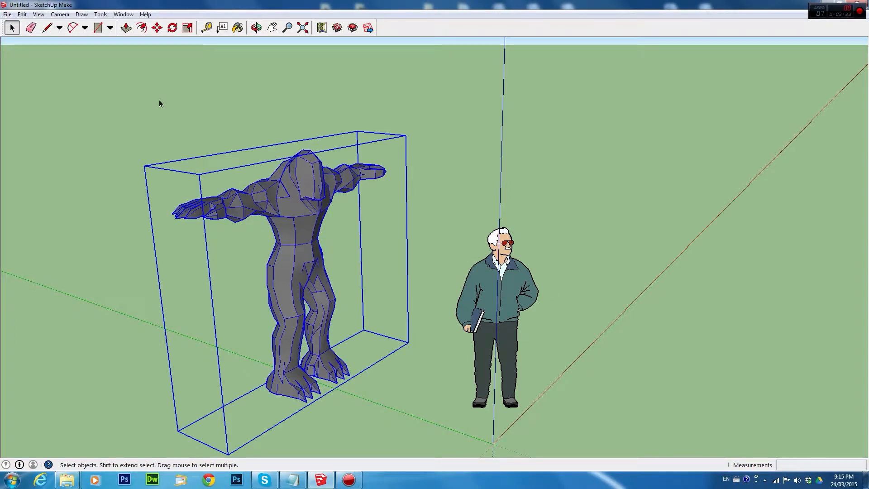
{"action": "left_click", "coordinate": [7, 14]}
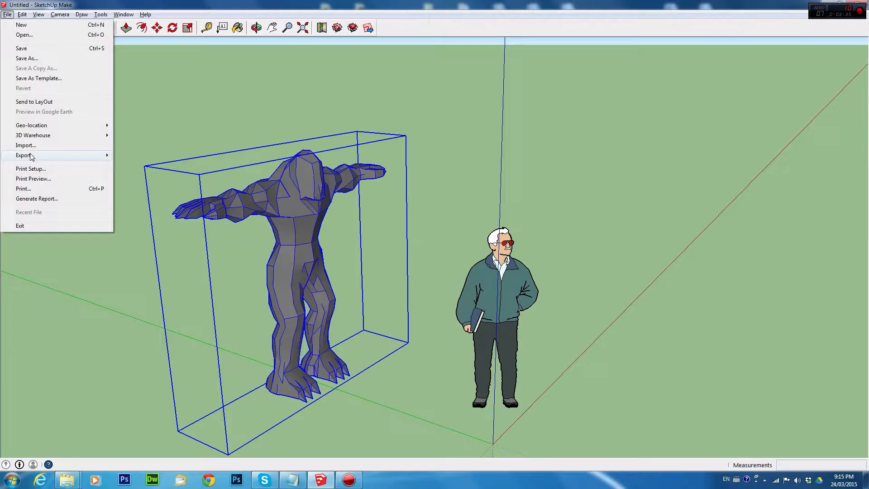
{"action": "mouse_move", "coordinate": [32, 156]}
{"action": "left_click", "coordinate": [138, 156]}
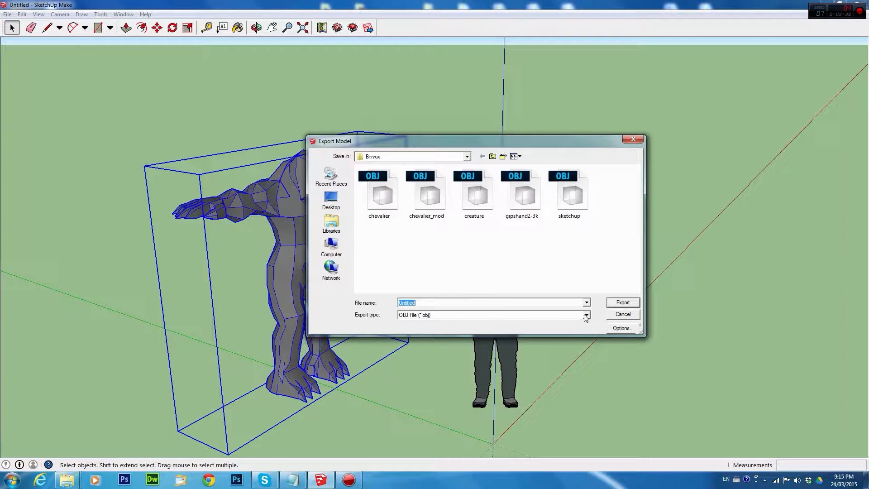
{"action": "left_click", "coordinate": [586, 315]}
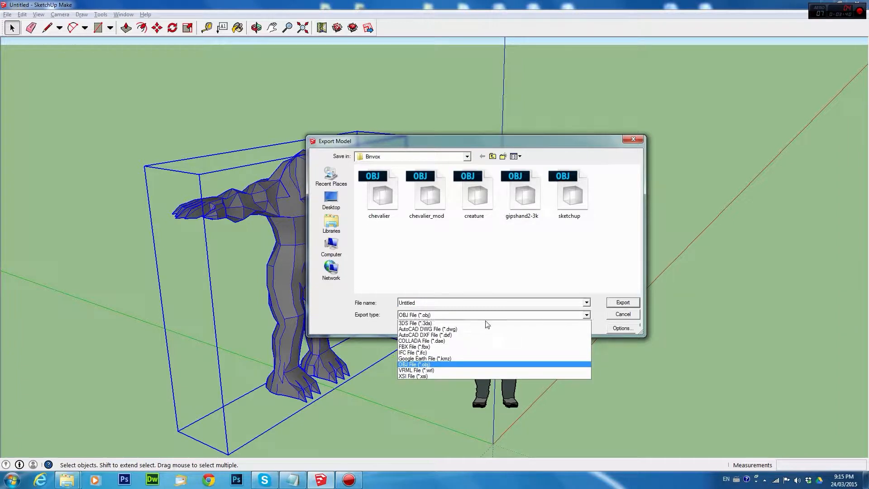
{"action": "left_click", "coordinate": [417, 365]}
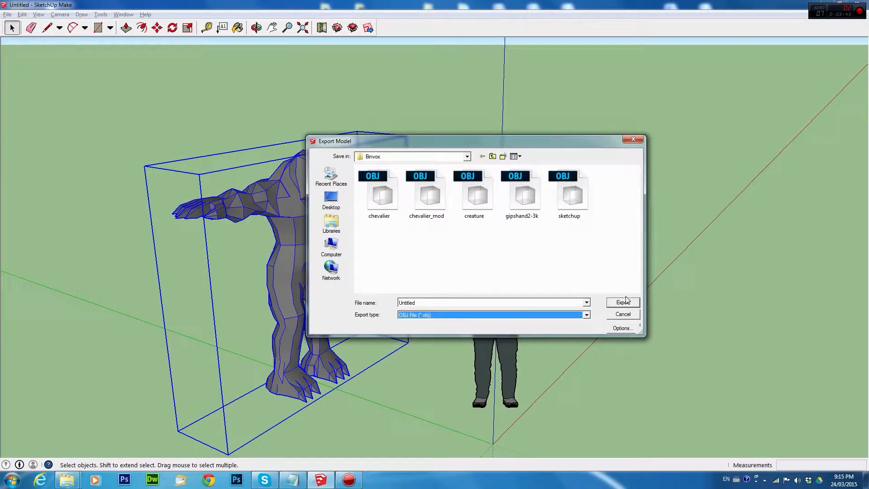
{"action": "left_click", "coordinate": [625, 317]}
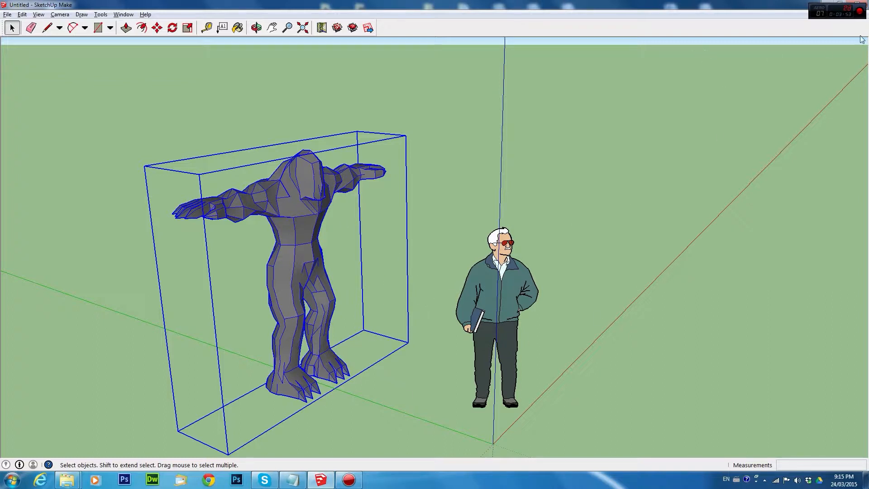
{"action": "key", "text": "ctrl+n"}
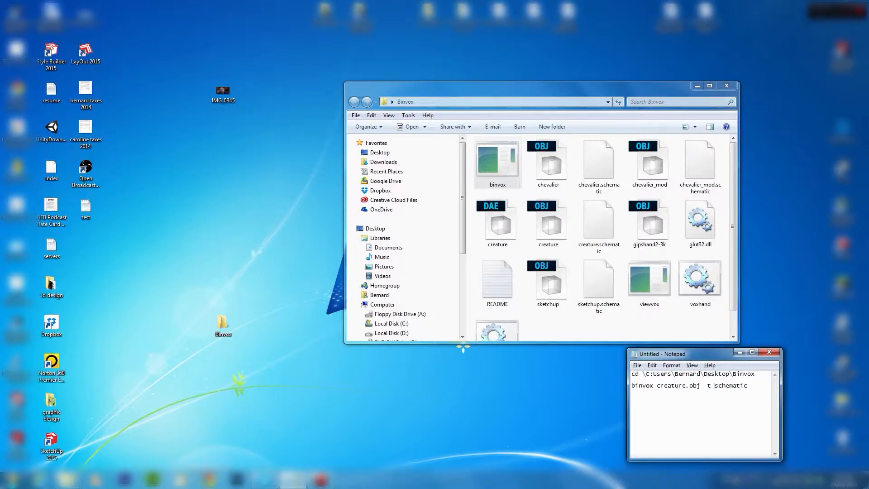
Launch mcedit from the MCEdit.v1.3.0.0.Win.64bit folder, dismiss its startup warning and load the Burnman world
{"action": "left_click", "coordinate": [67, 483]}
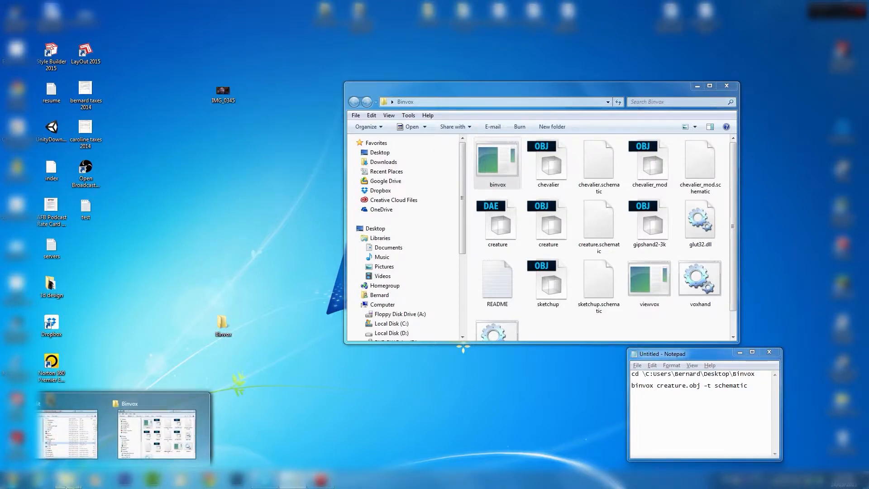
{"action": "left_click", "coordinate": [72, 439]}
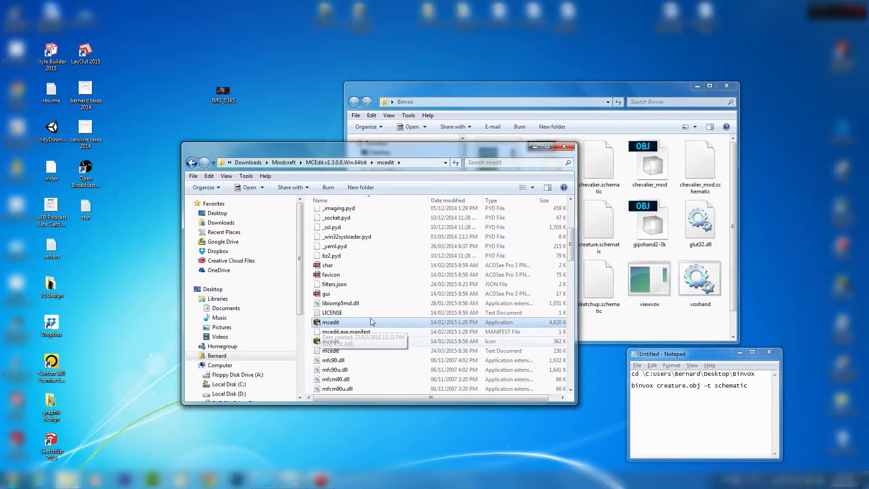
{"action": "double_click", "coordinate": [319, 324]}
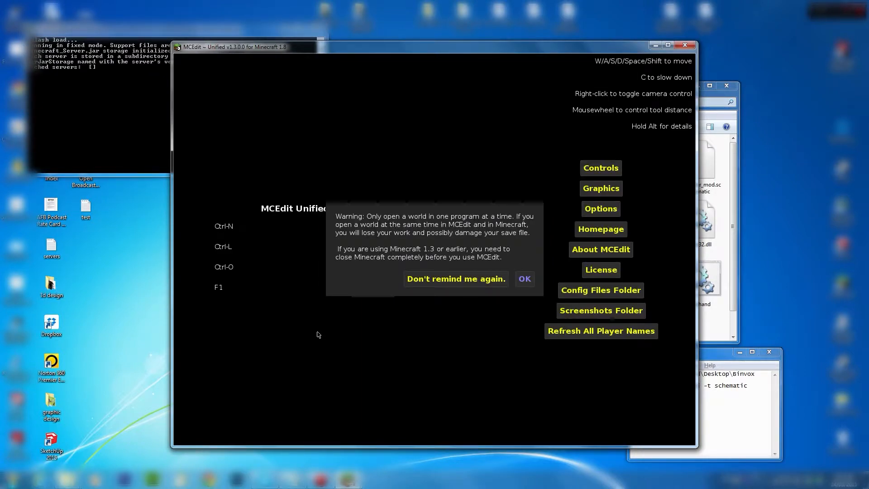
{"action": "left_click", "coordinate": [525, 279]}
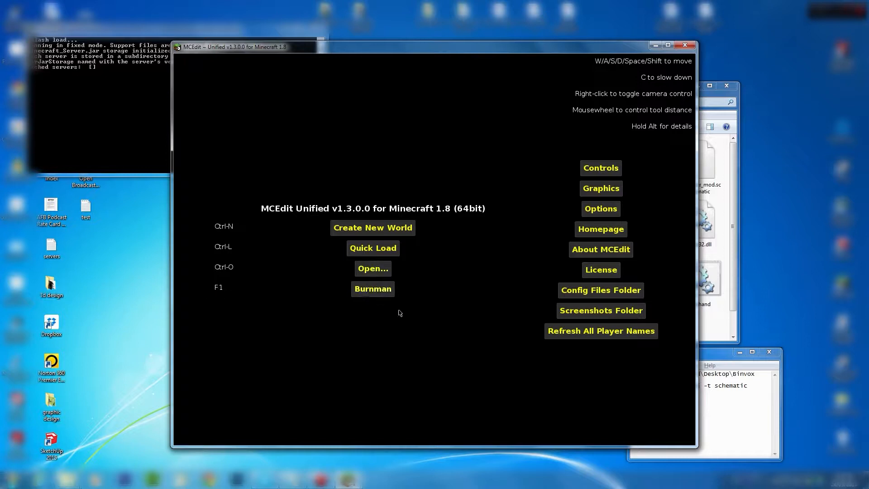
{"action": "left_click", "coordinate": [375, 294]}
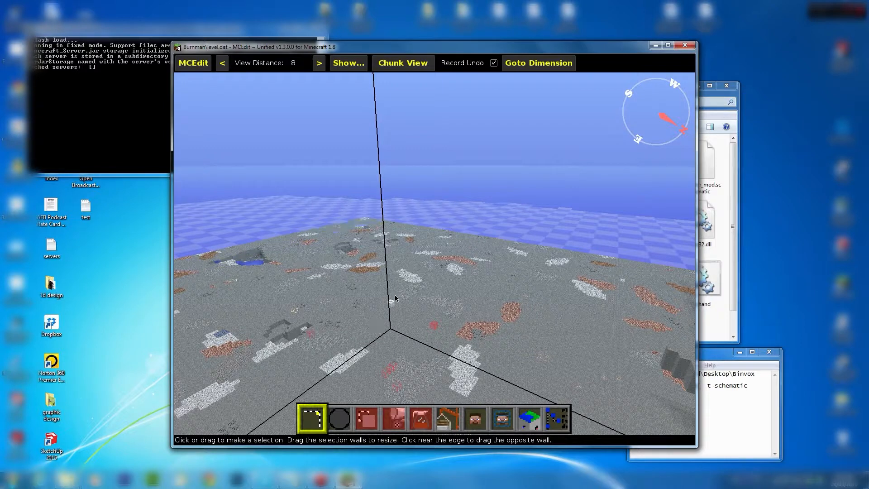
Fly around the Burnman world to examine the excavated pit, its existing stone models and the surrounding terrain
{"action": "right_click", "coordinate": [447, 306]}
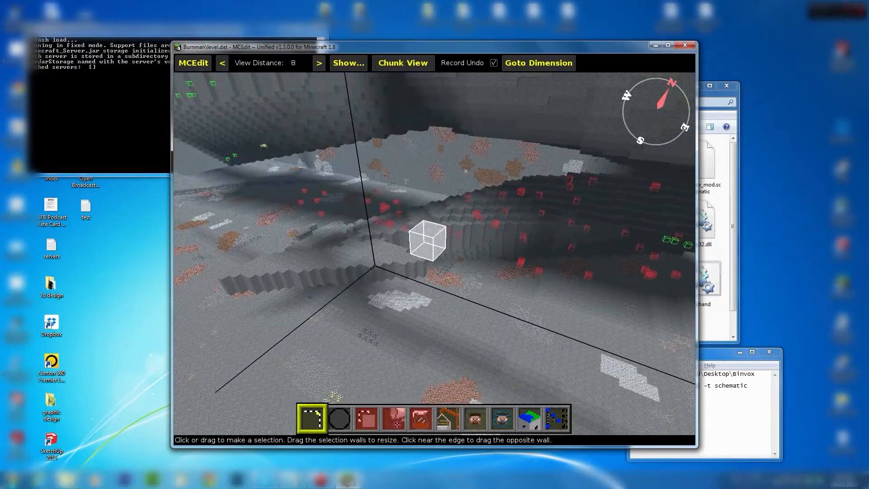
{"action": "right_click", "coordinate": [448, 303]}
{"action": "key", "text": "a"}
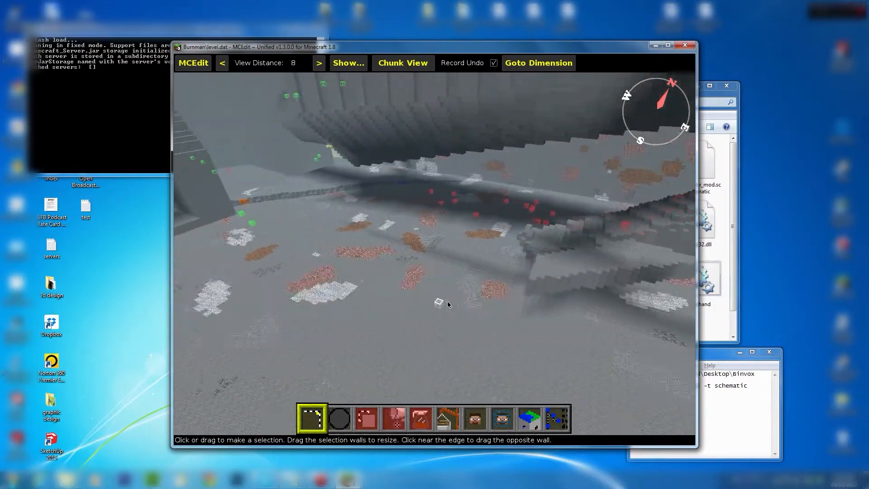
{"action": "key", "text": "s"}
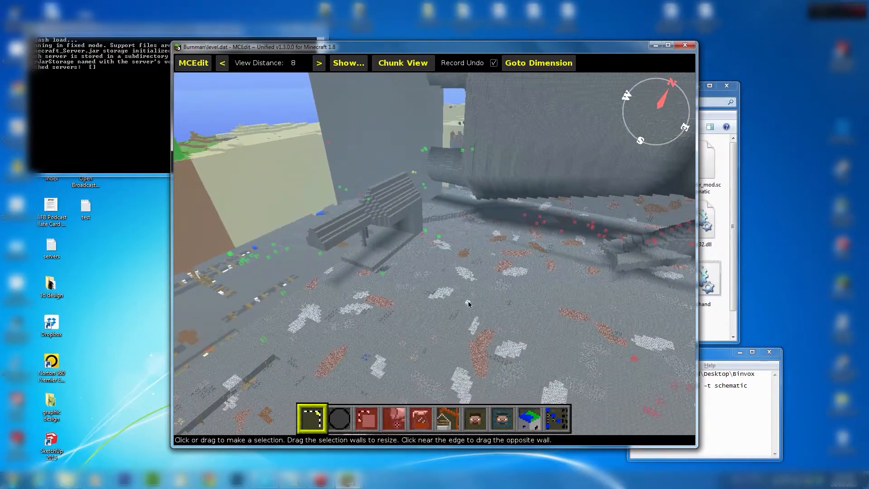
{"action": "right_click", "coordinate": [468, 303]}
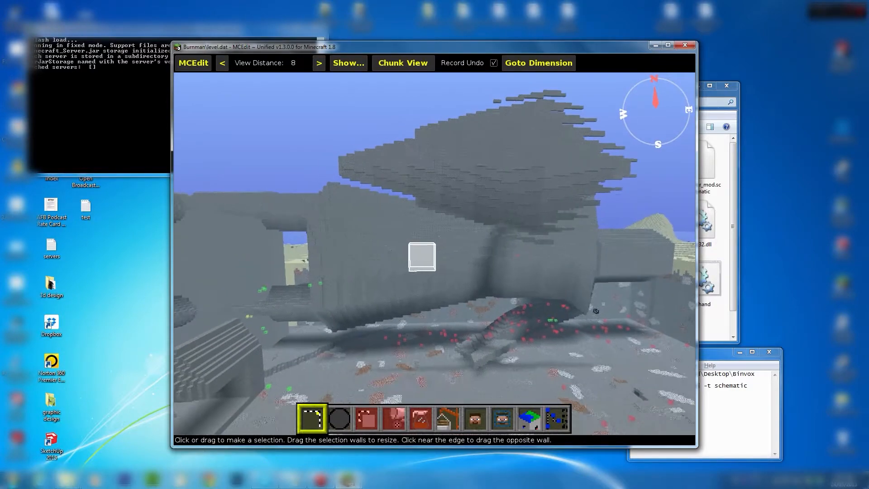
{"action": "right_click", "coordinate": [468, 301]}
{"action": "key", "text": "d"}
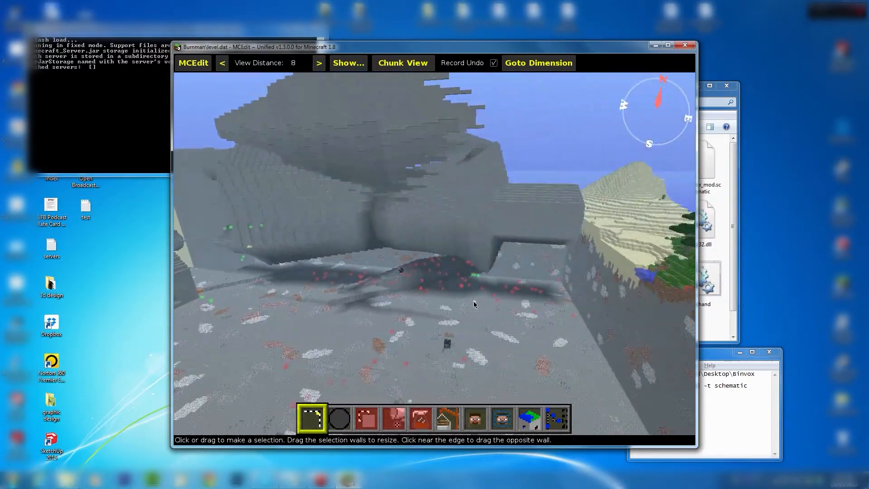
{"action": "key", "text": "space"}
{"action": "key", "text": "w"}
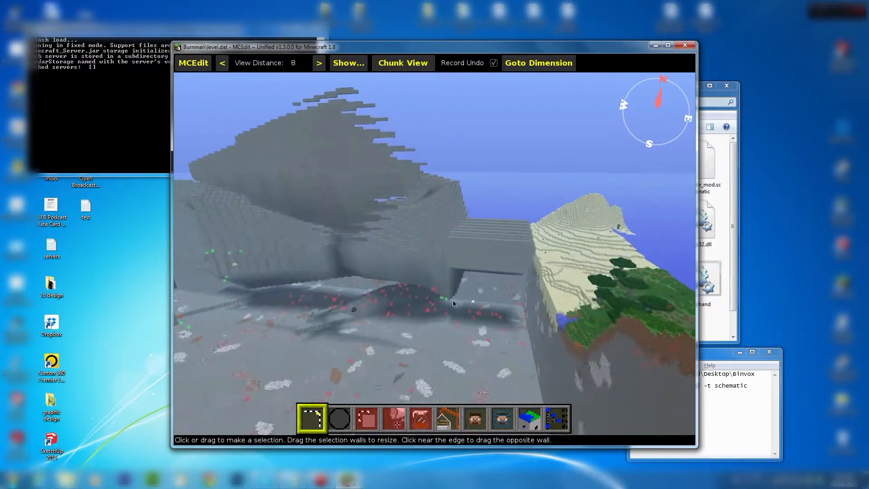
{"action": "right_click", "coordinate": [430, 300]}
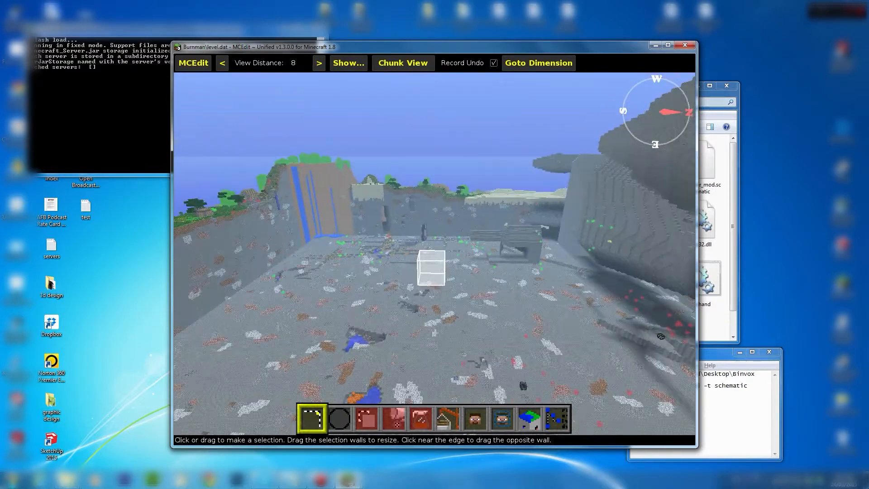
{"action": "right_click", "coordinate": [430, 302]}
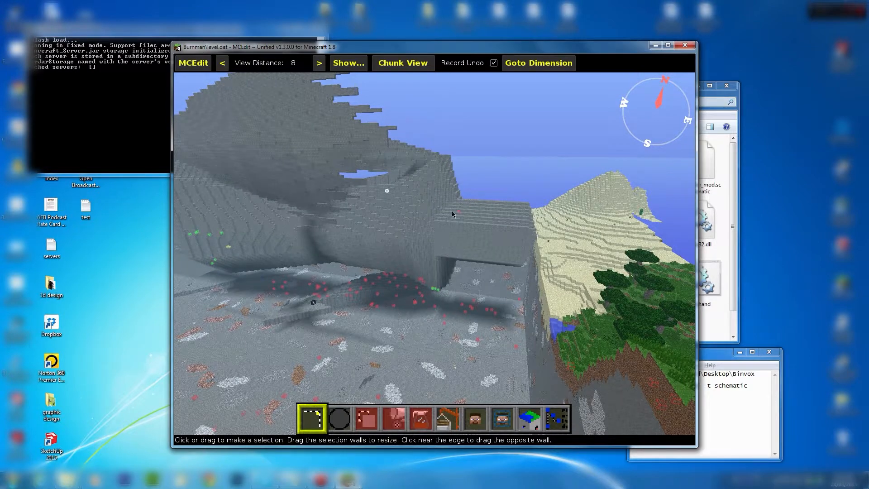
Survey the pit floor and its side walls from inside the excavation, around the large stone model
{"action": "key", "text": "a"}
{"action": "right_click", "coordinate": [423, 308]}
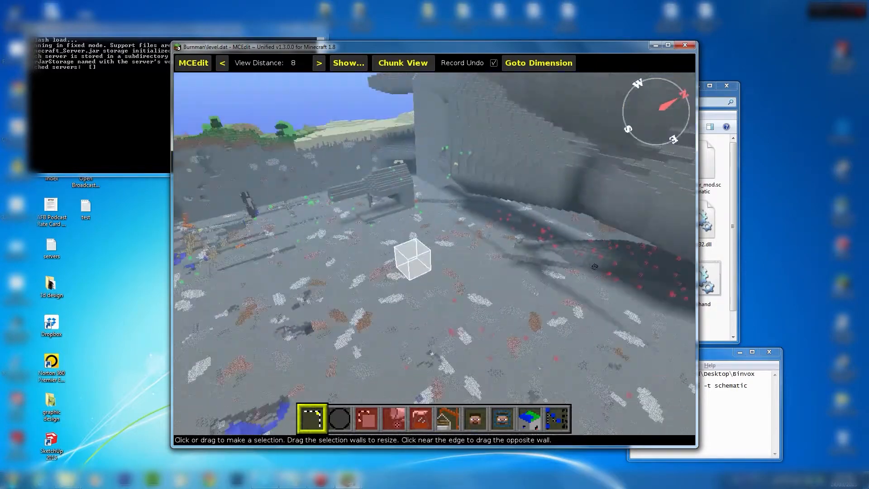
{"action": "right_click", "coordinate": [423, 305]}
{"action": "key", "text": "a"}
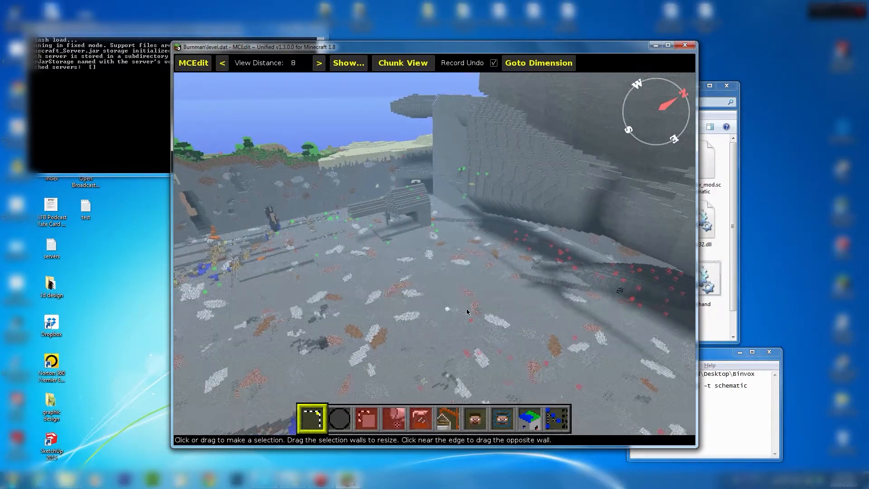
{"action": "key", "text": "w"}
{"action": "right_click", "coordinate": [461, 309]}
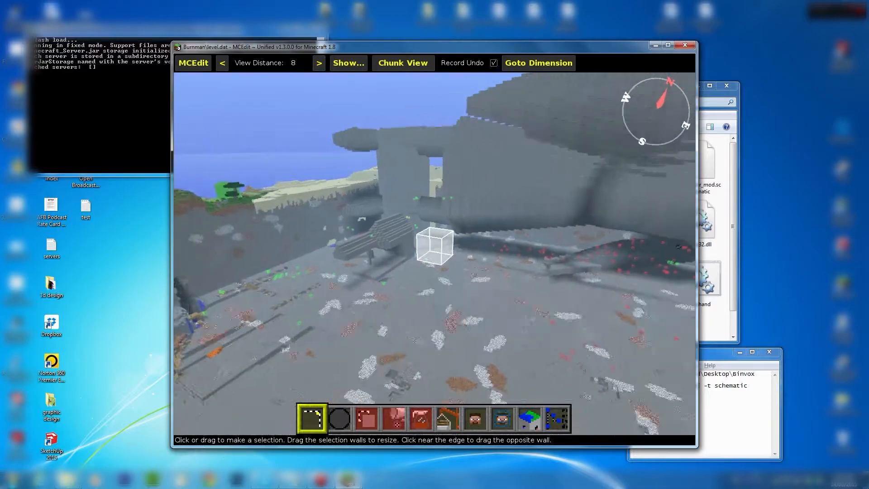
{"action": "right_click", "coordinate": [463, 313]}
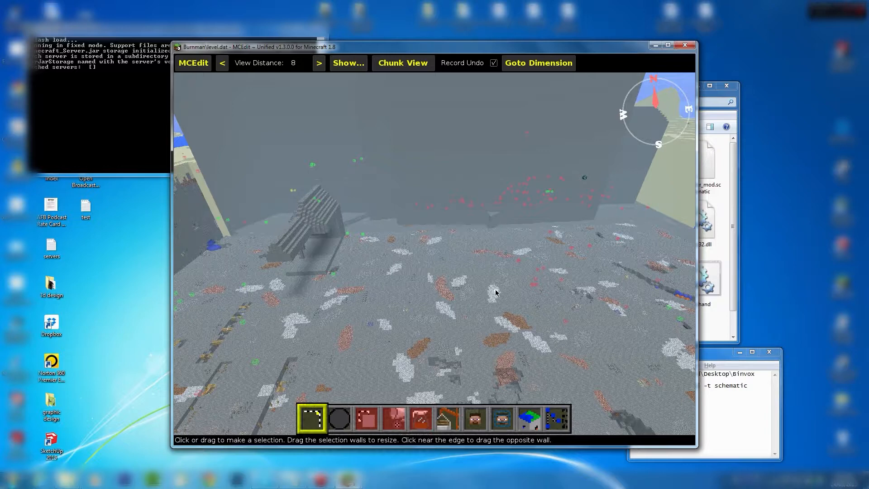
{"action": "right_click", "coordinate": [486, 297]}
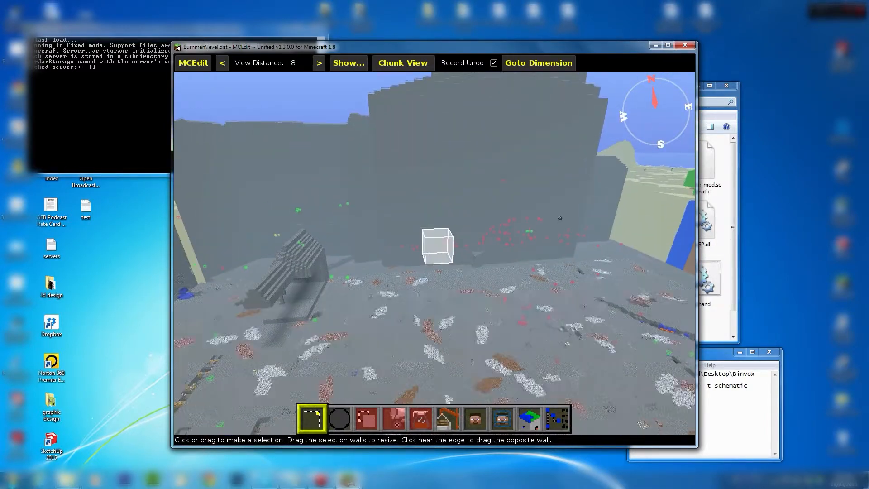
{"action": "right_click", "coordinate": [410, 301]}
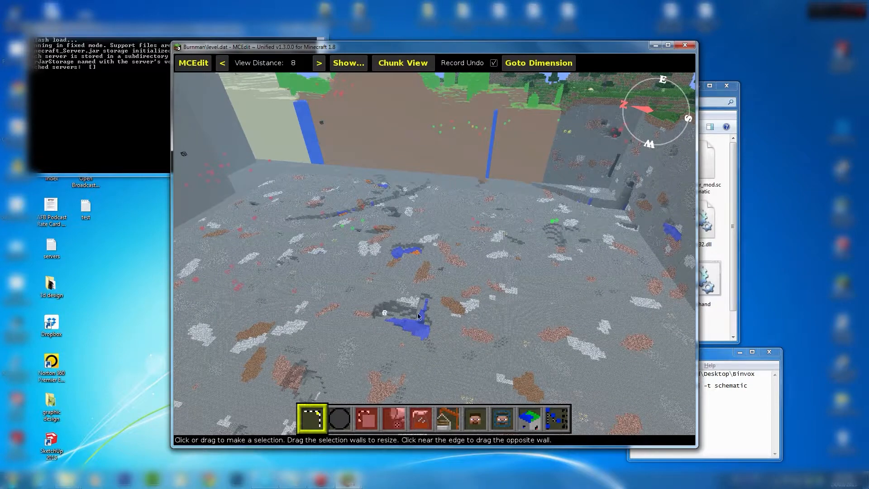
{"action": "right_click", "coordinate": [468, 313]}
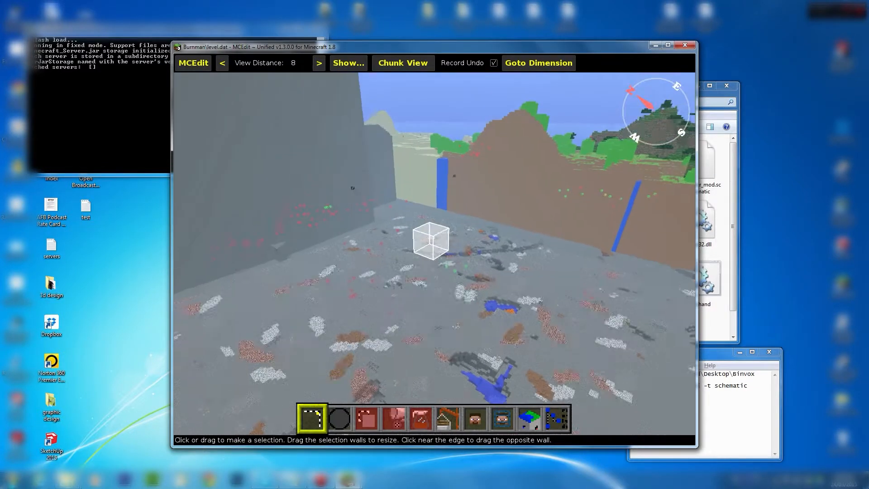
{"action": "right_click", "coordinate": [471, 311]}
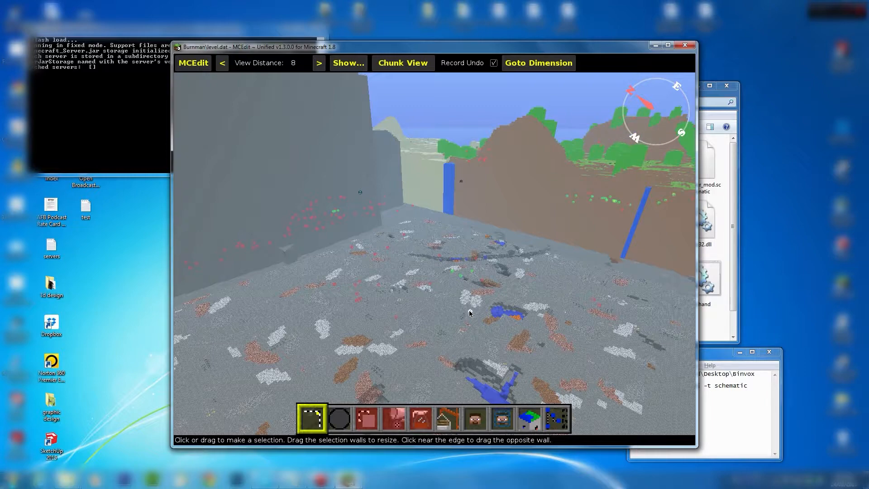
{"action": "right_click", "coordinate": [469, 311]}
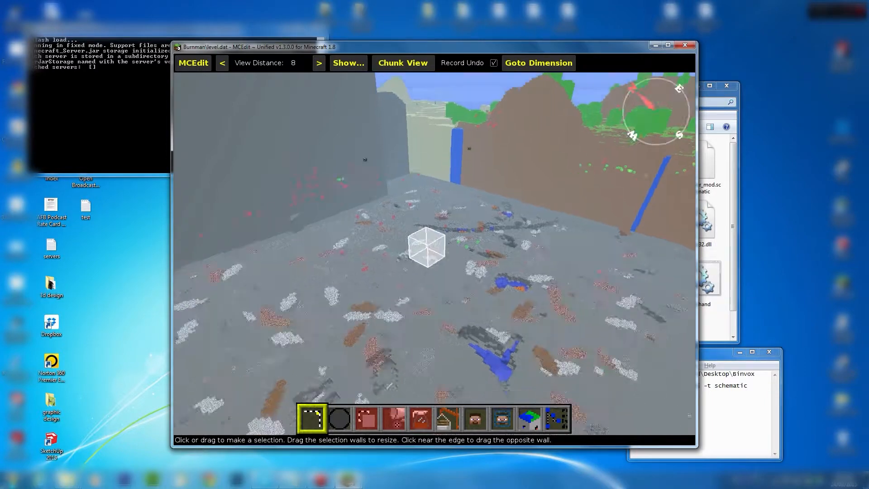
Examine the large stone model and the open pit area beside it from a higher viewpoint
{"action": "right_click", "coordinate": [403, 238]}
{"action": "key", "text": "space"}
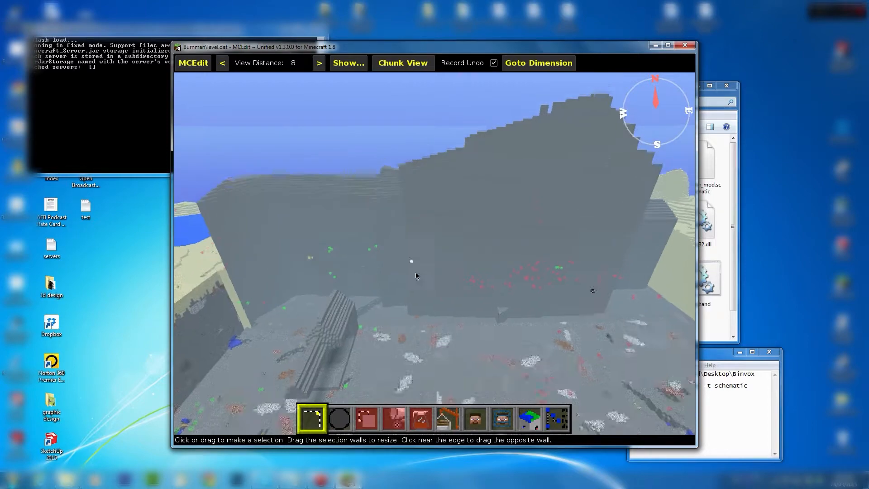
{"action": "key", "text": "space"}
{"action": "key", "text": "a"}
{"action": "right_click", "coordinate": [548, 330]}
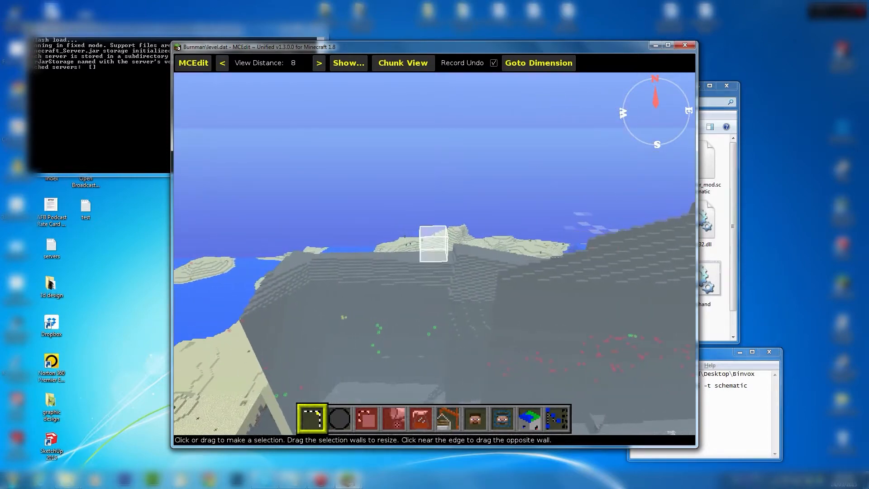
{"action": "right_click", "coordinate": [517, 329]}
{"action": "key", "text": "a"}
{"action": "key", "text": "s"}
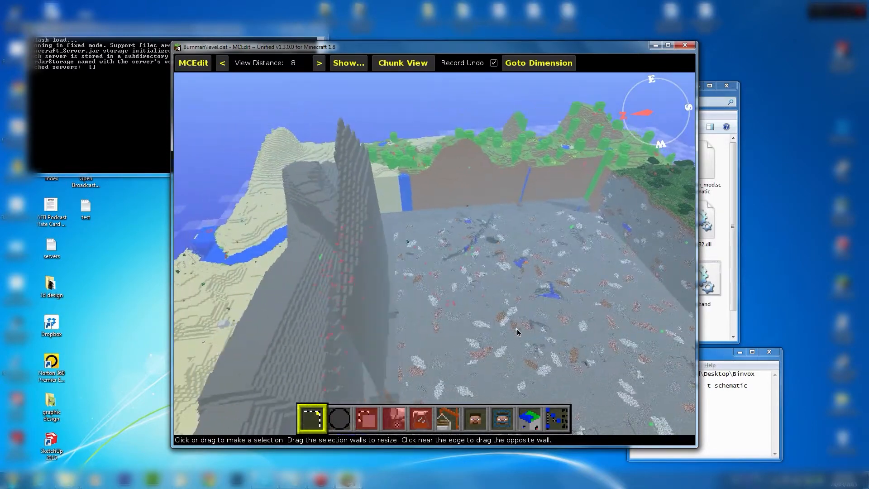
{"action": "key", "text": "d"}
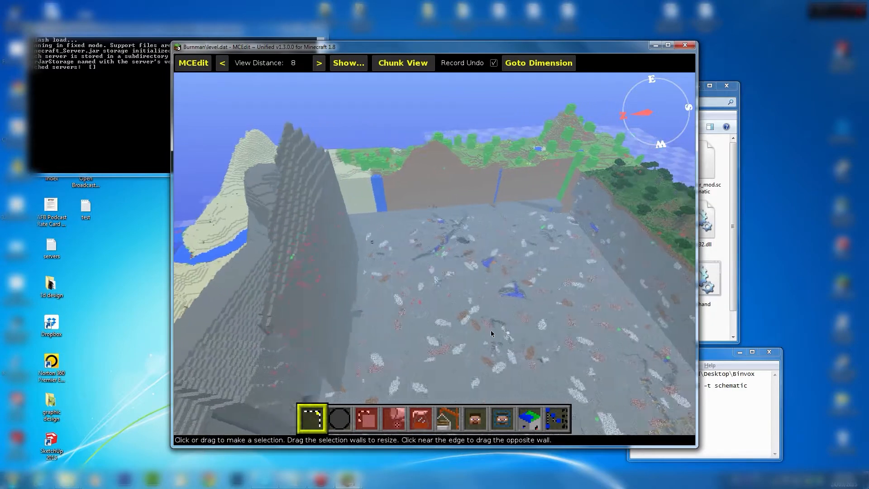
{"action": "key", "text": "d"}
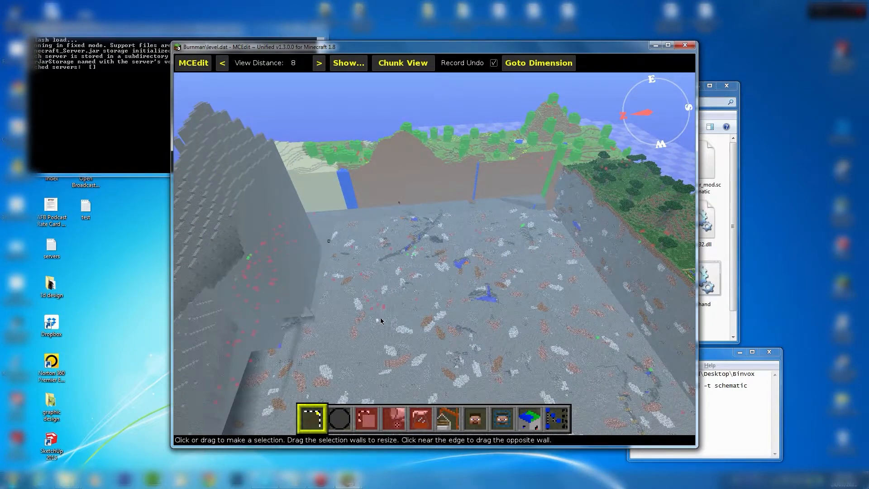
{"action": "right_click_drag", "start_coordinate": [382, 318], "coordinate": [347, 319]}
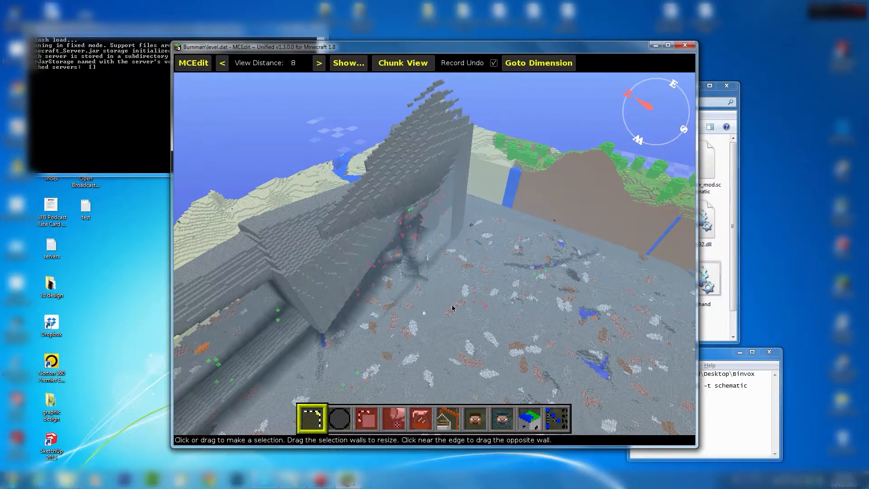
{"action": "right_click_drag", "start_coordinate": [475, 310], "coordinate": [478, 349]}
{"action": "key", "text": "w"}
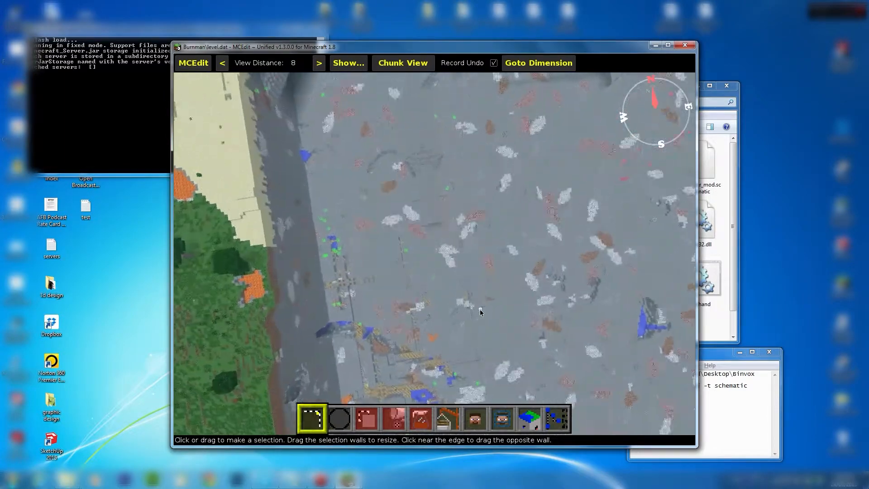
Inspect the small stepped stone model on the pit floor up close and the free ground around it
{"action": "key", "text": "w"}
{"action": "right_click_drag", "start_coordinate": [498, 194], "coordinate": [462, 169]}
{"action": "key", "text": "d"}
{"action": "key", "text": "s"}
{"action": "key", "text": "a"}
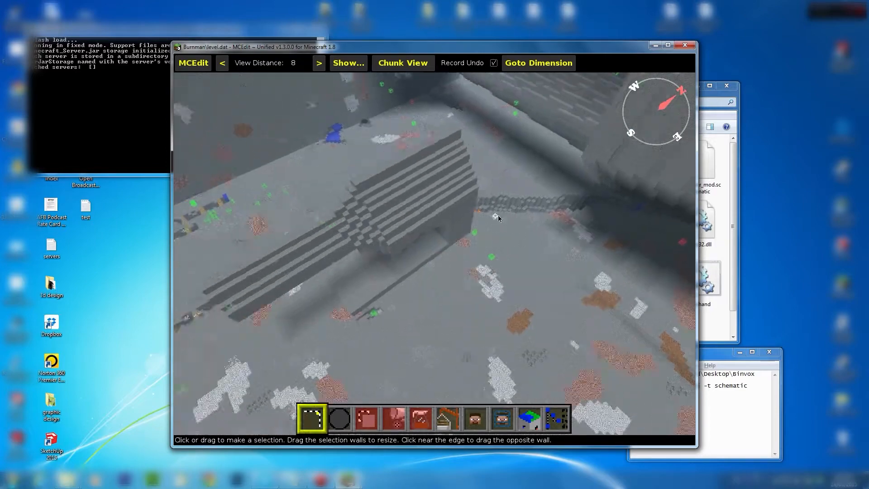
{"action": "key", "text": "w"}
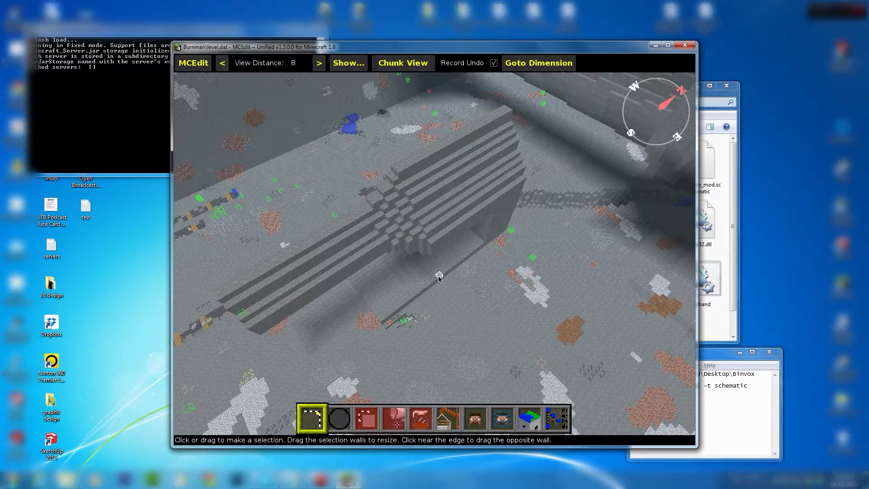
{"action": "right_click_drag", "start_coordinate": [438, 276], "coordinate": [422, 256]}
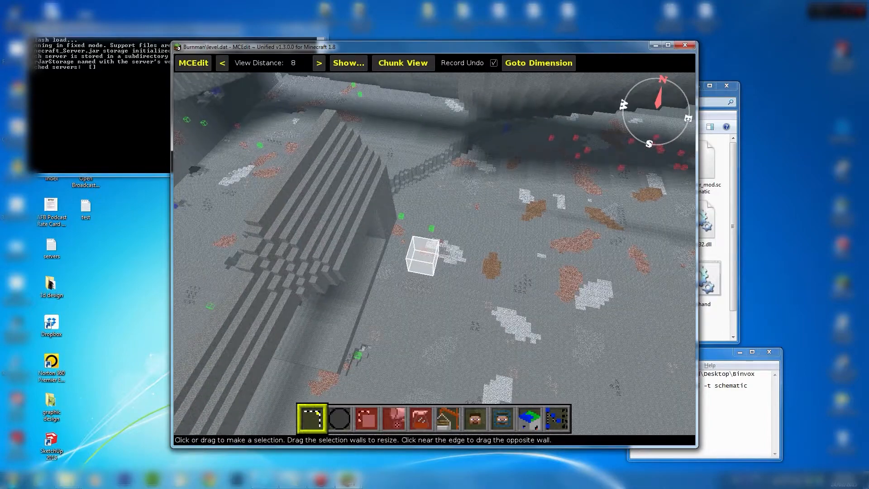
{"action": "key", "text": "s"}
{"action": "key", "text": "a"}
{"action": "key", "text": "ctrl+z"}
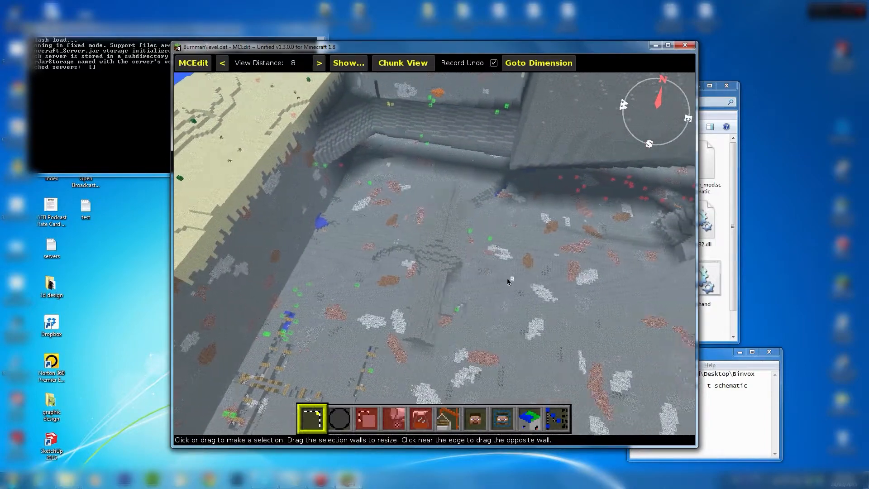
{"action": "key", "text": "d"}
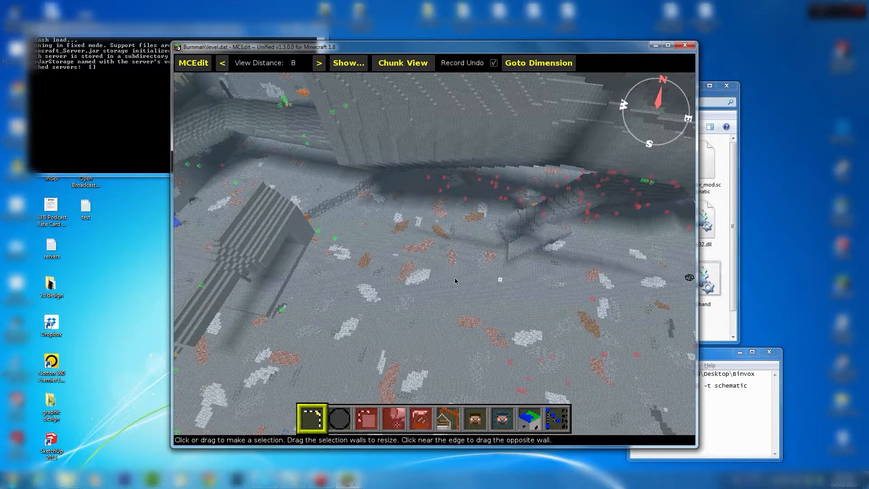
{"action": "right_click_drag", "start_coordinate": [387, 277], "coordinate": [391, 310]}
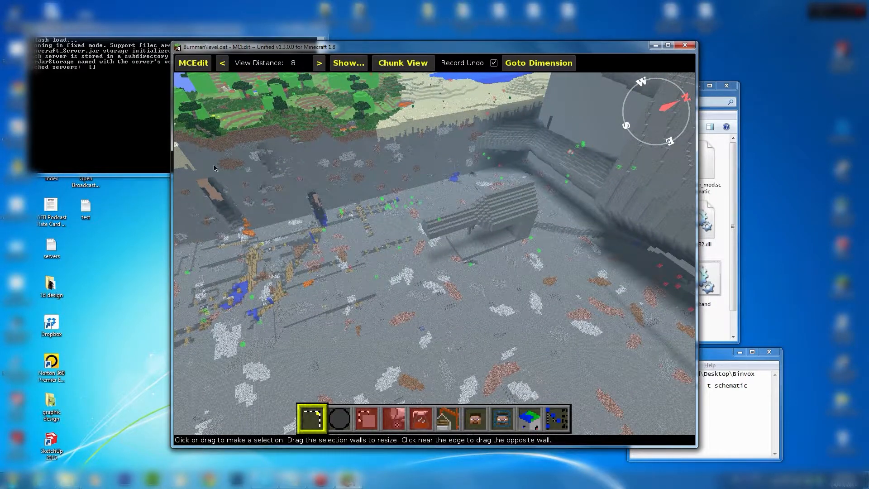
Load creature.schematic from the desktop's Binvox folder for import and set it down on the pit floor
{"action": "left_click", "coordinate": [189, 65]}
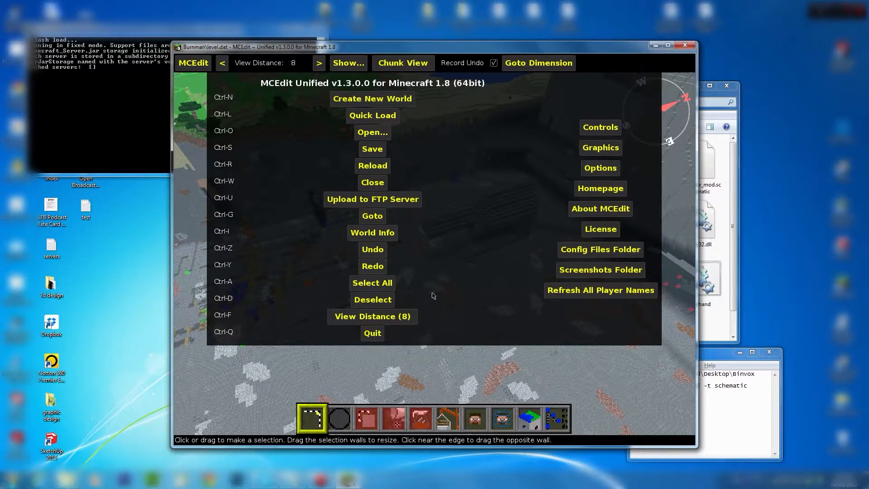
{"action": "left_click", "coordinate": [200, 64]}
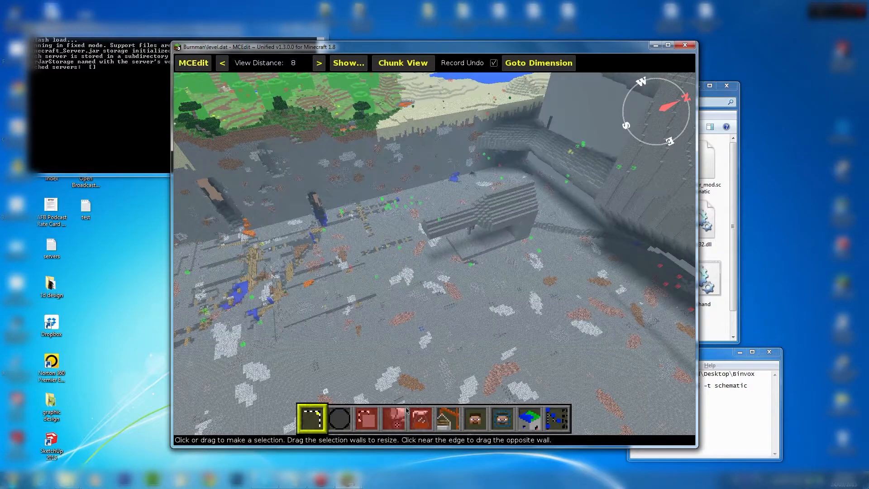
{"action": "left_click", "coordinate": [448, 422]}
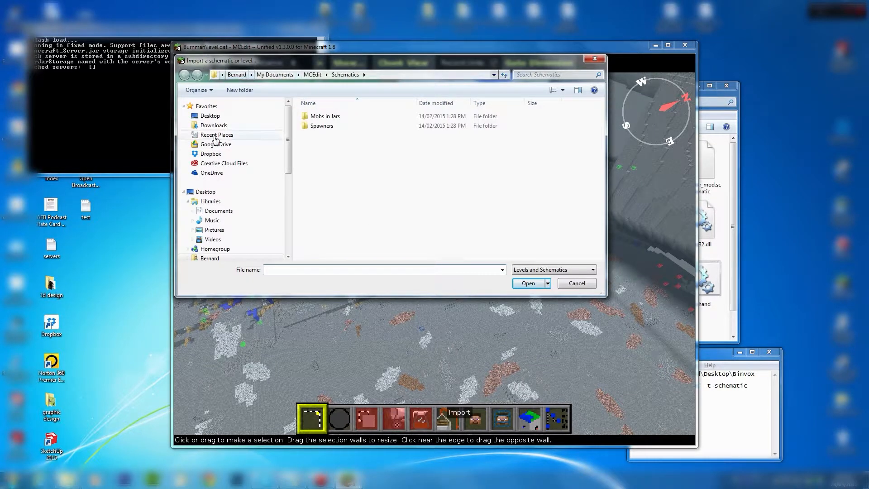
{"action": "left_click", "coordinate": [208, 117]}
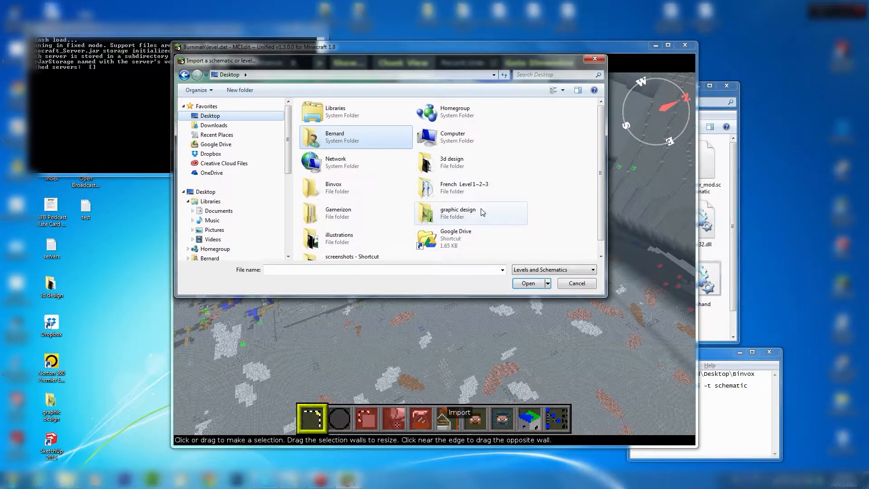
{"action": "double_click", "coordinate": [325, 189]}
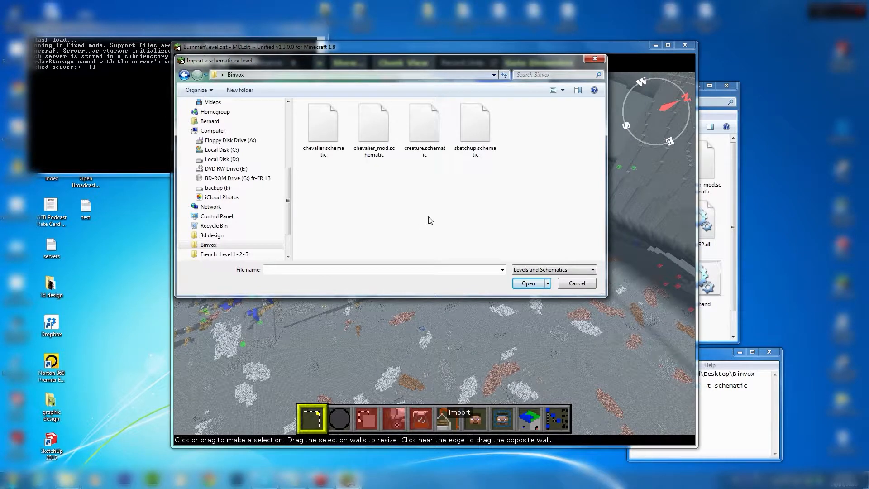
{"action": "left_click", "coordinate": [427, 138]}
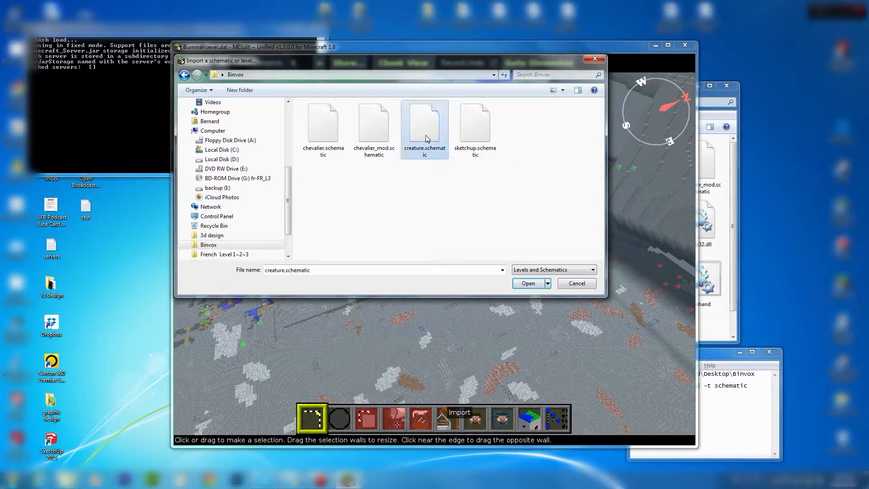
{"action": "left_click", "coordinate": [528, 284]}
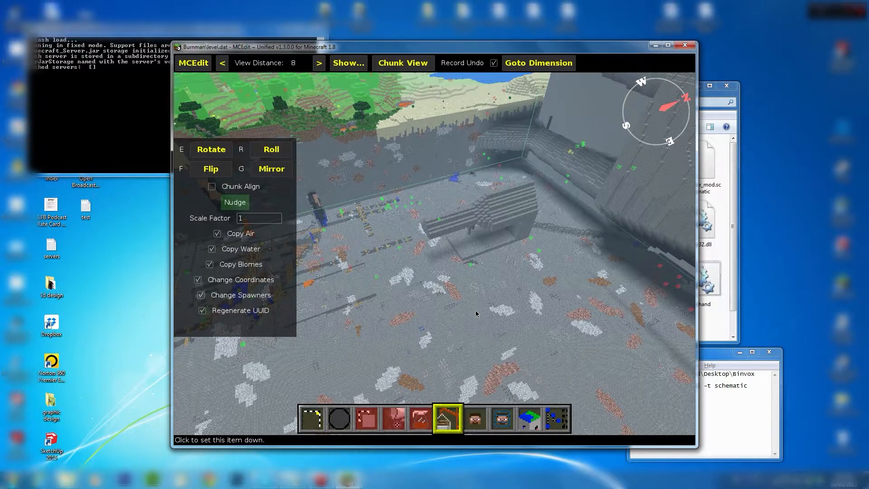
{"action": "left_click", "coordinate": [476, 313]}
Examine the creature schematic's placement box from above and from several sides against the pit and existing models
{"action": "right_click", "coordinate": [502, 317]}
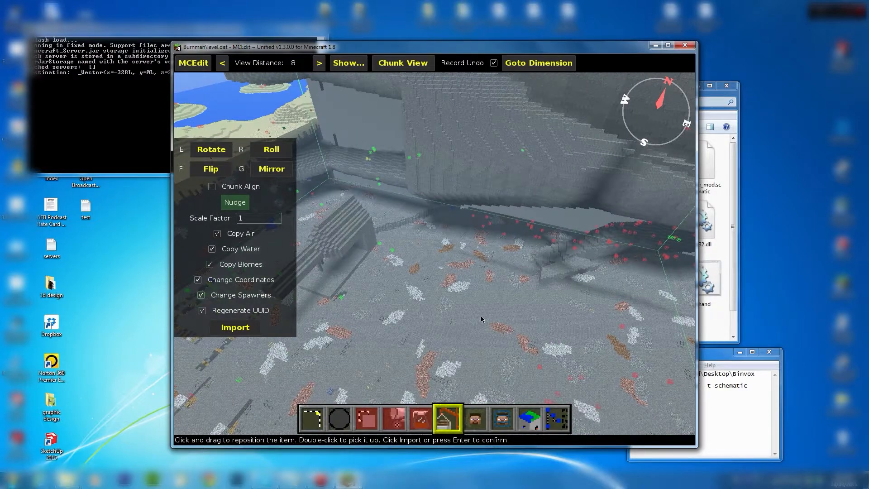
{"action": "key", "text": "s"}
{"action": "key", "text": "d"}
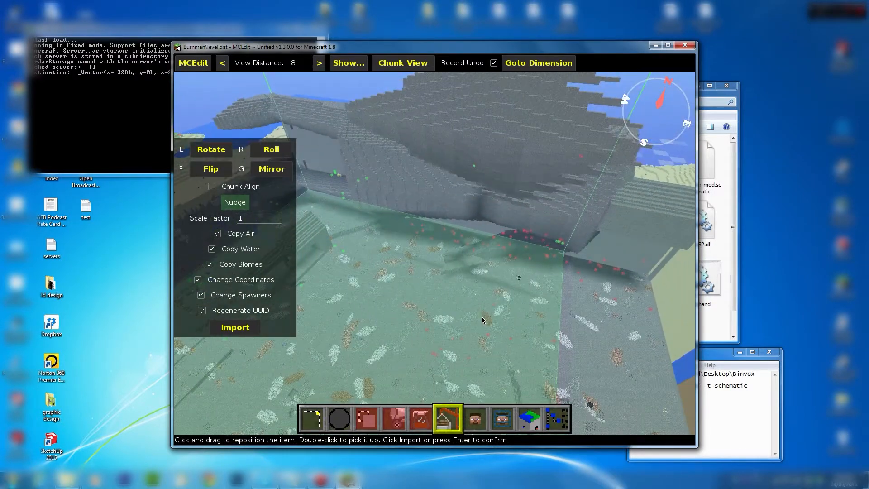
{"action": "key", "text": "s"}
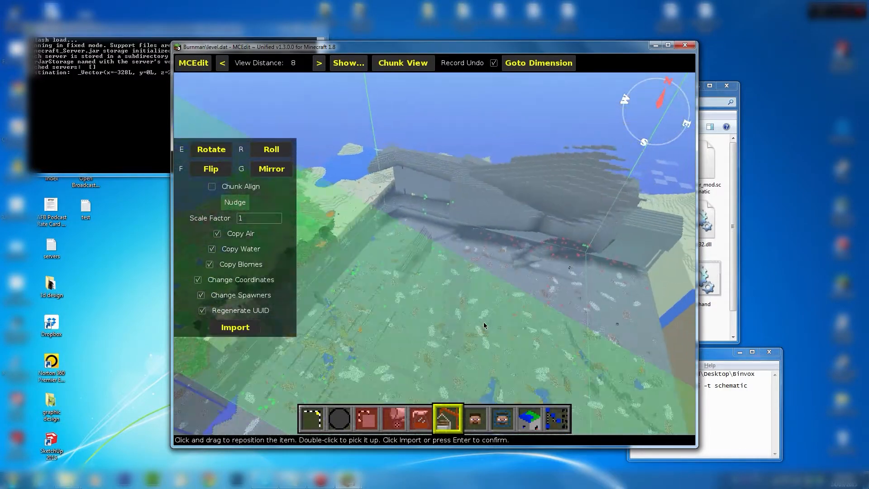
{"action": "key", "text": "s"}
{"action": "right_click", "coordinate": [510, 331]}
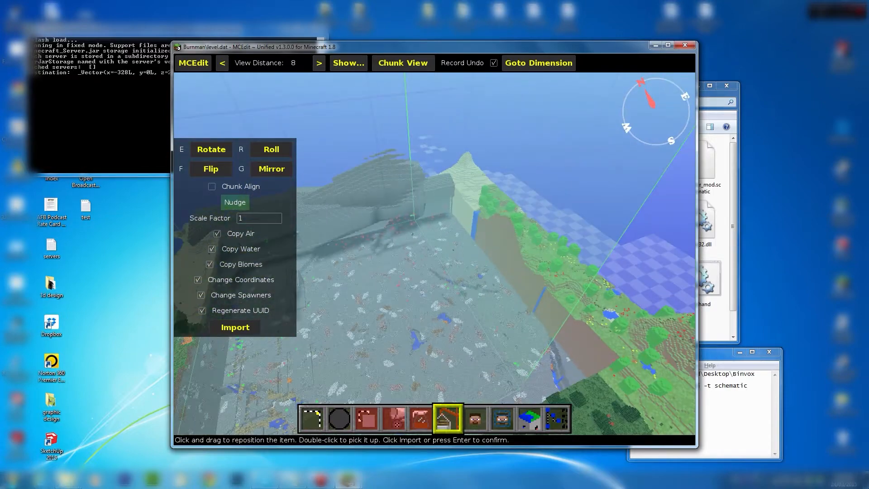
{"action": "key", "text": "a"}
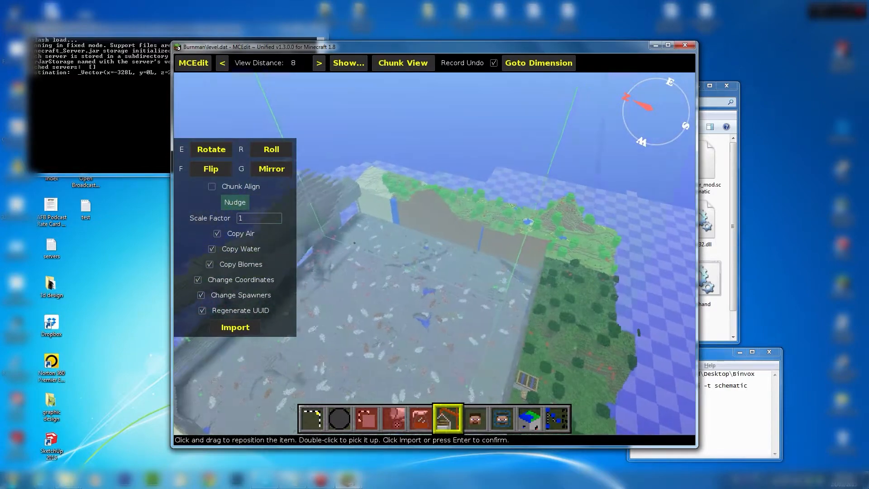
{"action": "key", "text": "a"}
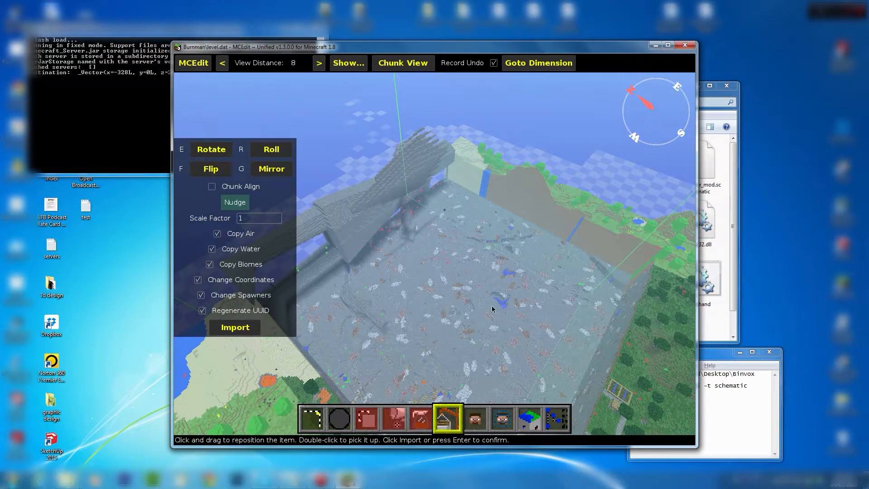
Examine the full-size creature schematic's placement box against the pit floor, pit walls and large stone model
{"action": "key", "text": "d"}
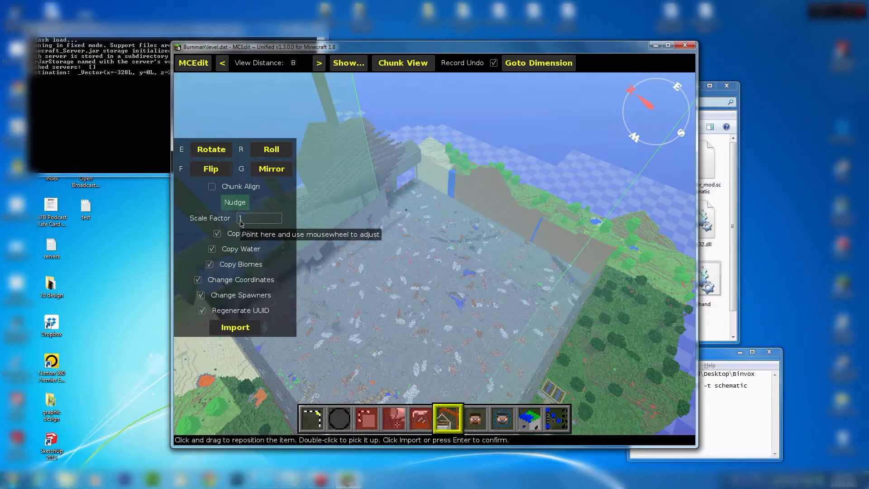
{"action": "right_click_drag", "start_coordinate": [455, 310], "coordinate": [444, 238]}
{"action": "right_click_drag", "start_coordinate": [453, 321], "coordinate": [452, 362]}
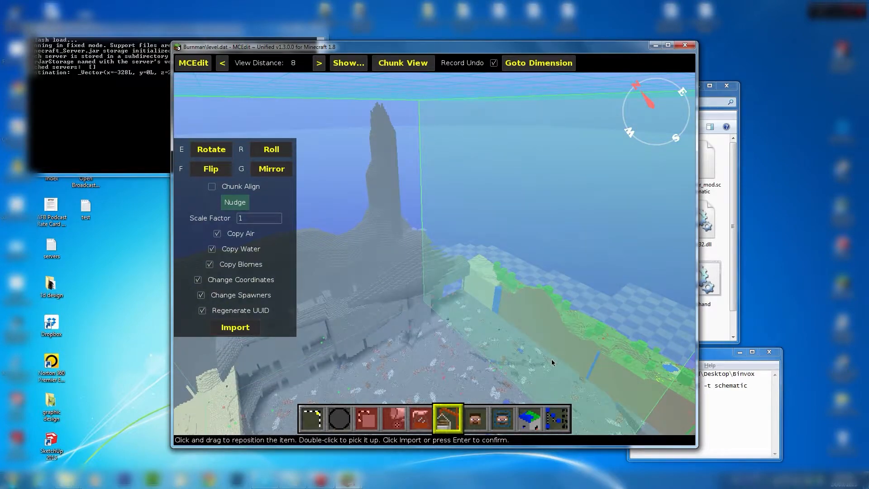
{"action": "right_click_drag", "start_coordinate": [382, 354], "coordinate": [358, 285]}
{"action": "left_click_drag", "start_coordinate": [502, 245], "coordinate": [620, 273]}
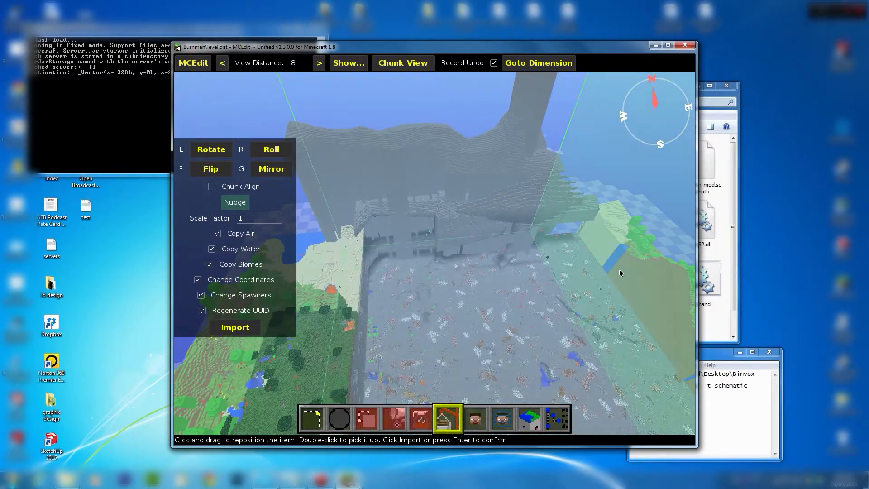
{"action": "right_click_drag", "start_coordinate": [556, 349], "coordinate": [634, 341]}
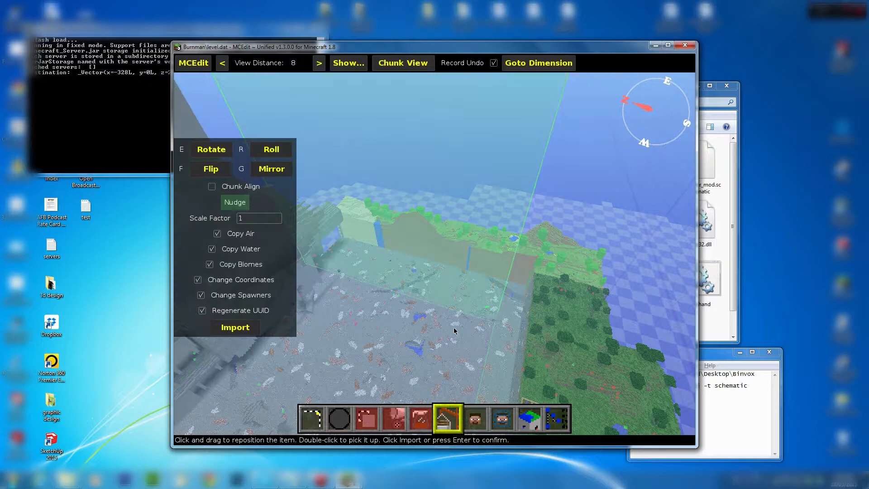
{"action": "right_click", "coordinate": [427, 338]}
{"action": "mouse_move", "coordinate": [427, 337]}
{"action": "right_mouse_down"}
{"action": "mouse_move", "coordinate": [419, 271]}
{"action": "mouse_move", "coordinate": [430, 334]}
{"action": "right_mouse_up"}
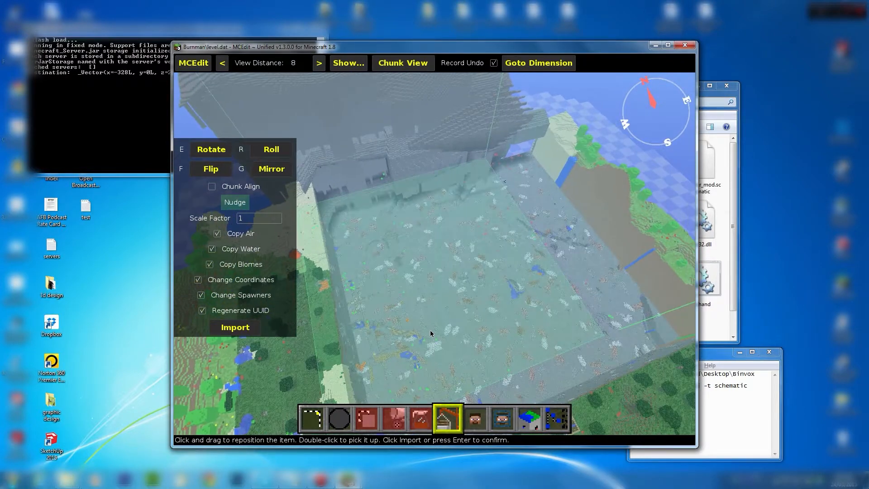
Set the scale factor of the creature schematic's import to 0.2
{"action": "left_click", "coordinate": [253, 221]}
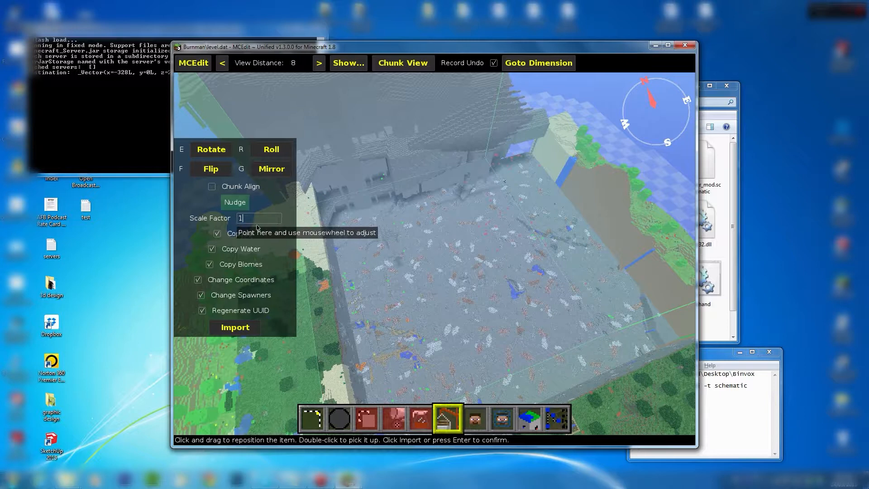
{"action": "key", "text": "BackSpace"}
{"action": "type", "text": "."}
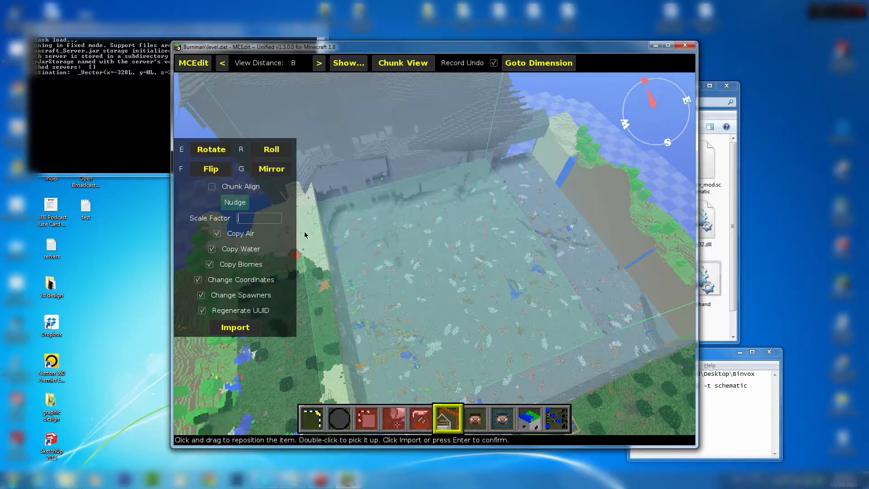
{"action": "type", "text": "2"}
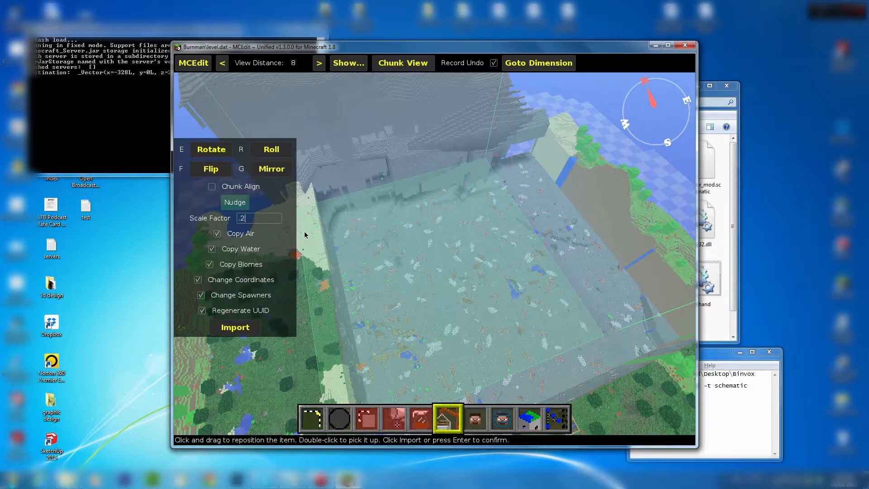
{"action": "key", "text": "Return"}
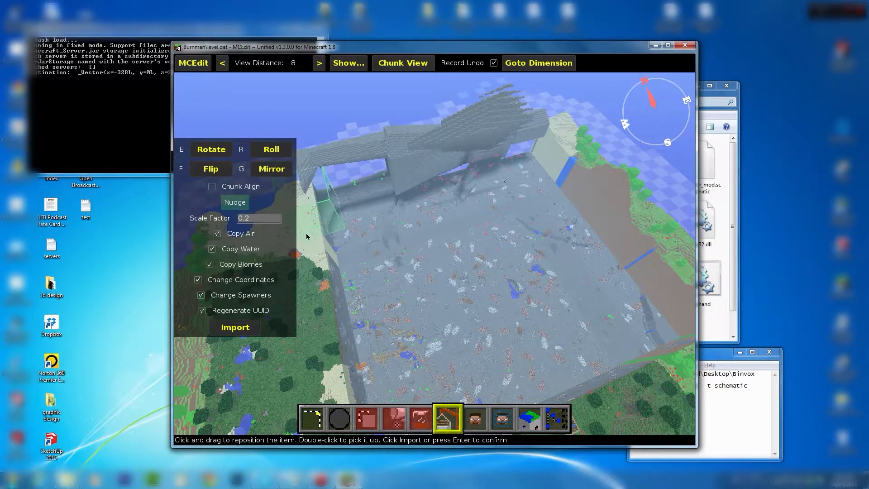
Move the scaled-down creature's placement box from the pit's corner along the large stone model
{"action": "left_click_drag", "start_coordinate": [326, 221], "coordinate": [344, 220]}
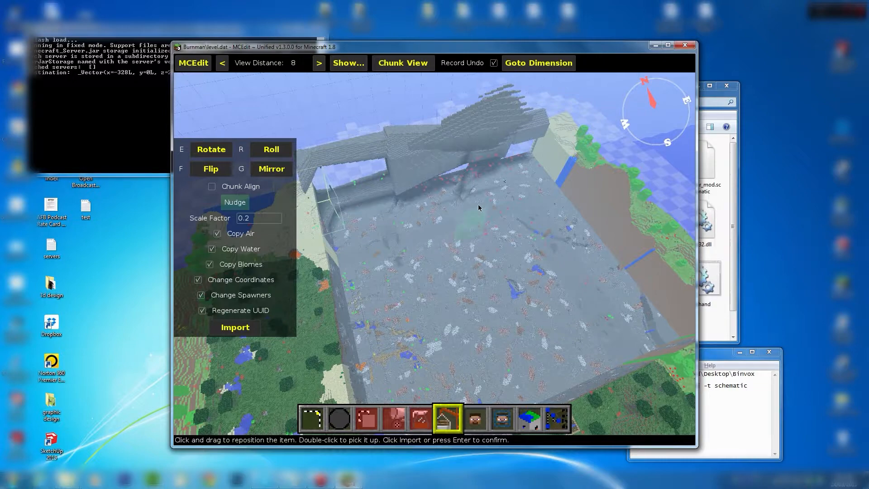
{"action": "right_click", "coordinate": [409, 257]}
{"action": "key", "text": "space"}
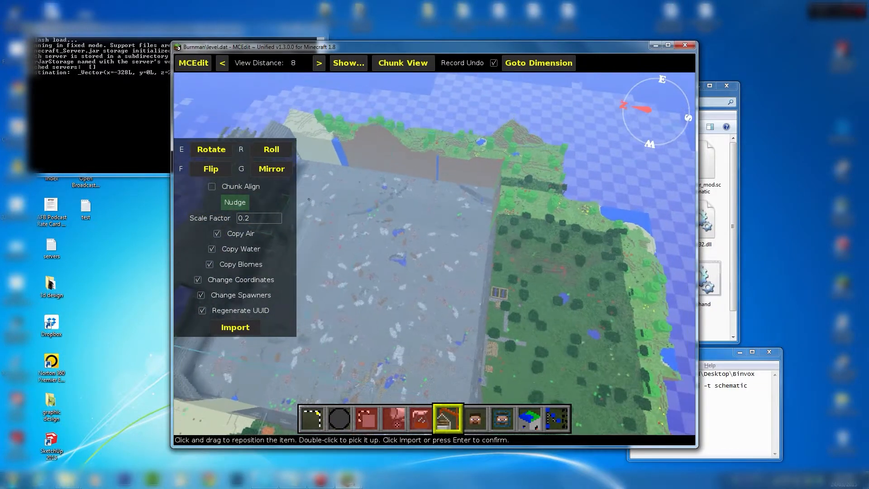
{"action": "key", "text": "a"}
{"action": "key", "text": "w"}
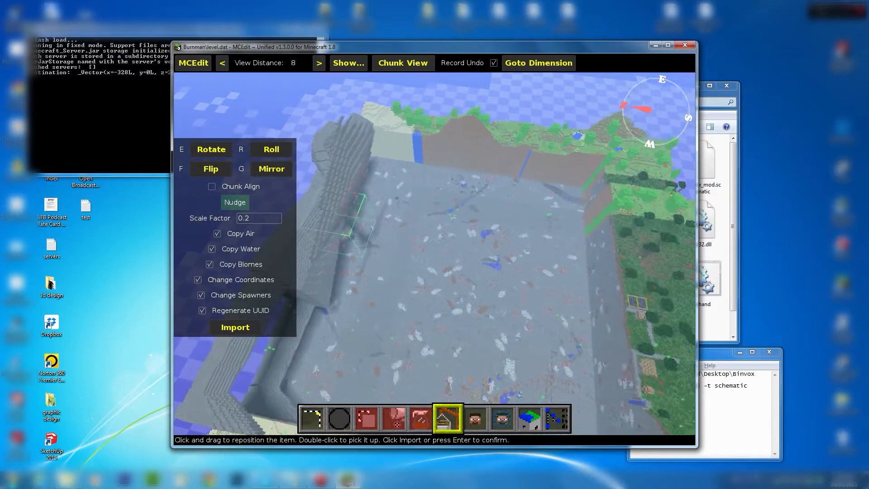
{"action": "right_click", "coordinate": [366, 202]}
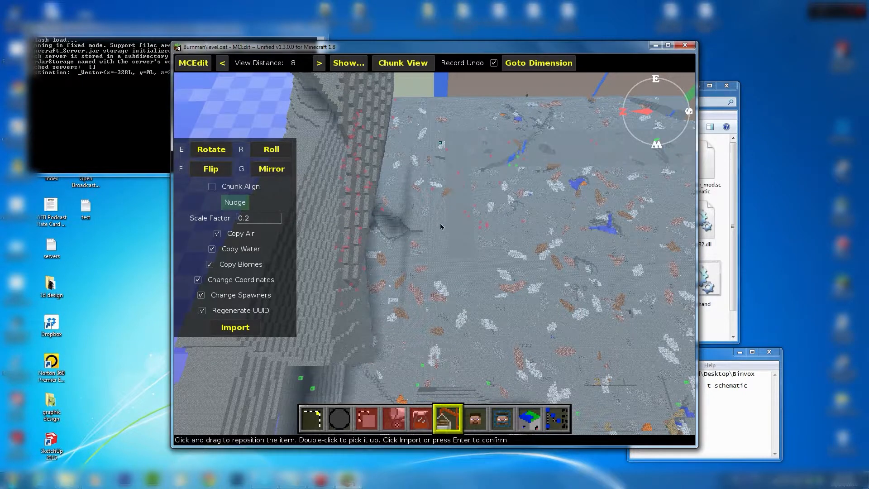
Search the pit floor and the space beneath it for the scaled-down creature's placement box
{"action": "left_click", "coordinate": [193, 65]}
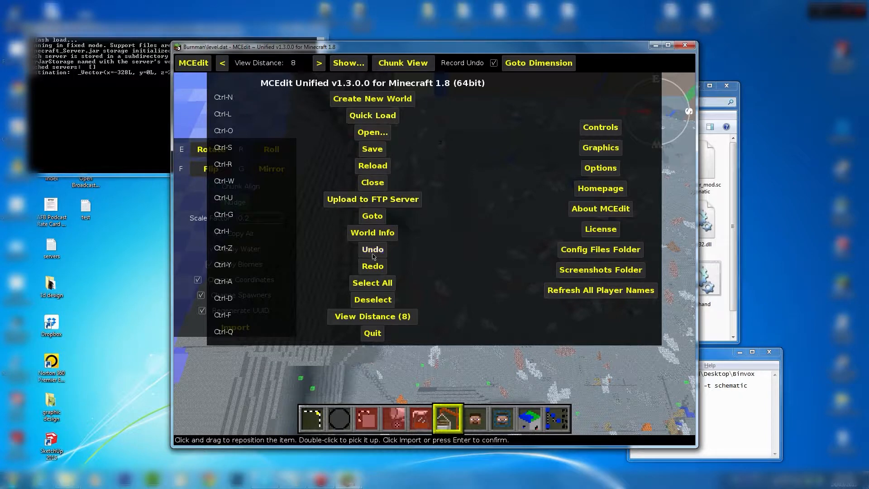
{"action": "left_click", "coordinate": [195, 64]}
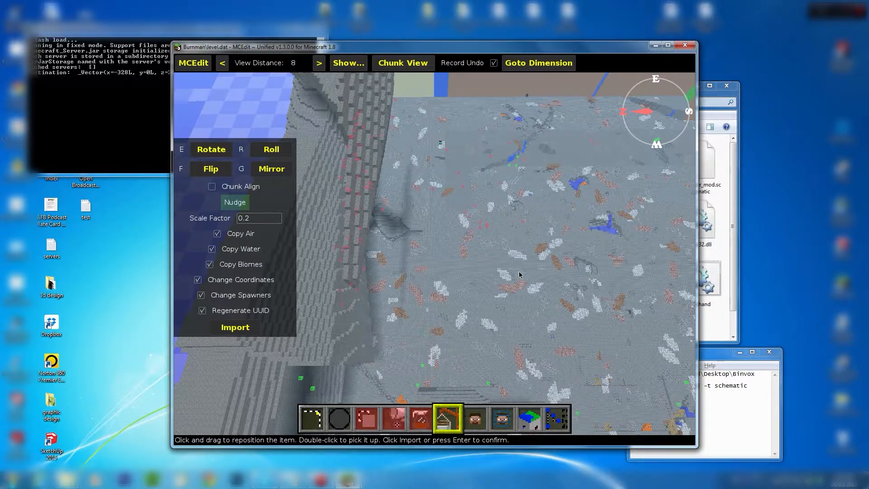
{"action": "key", "text": "w"}
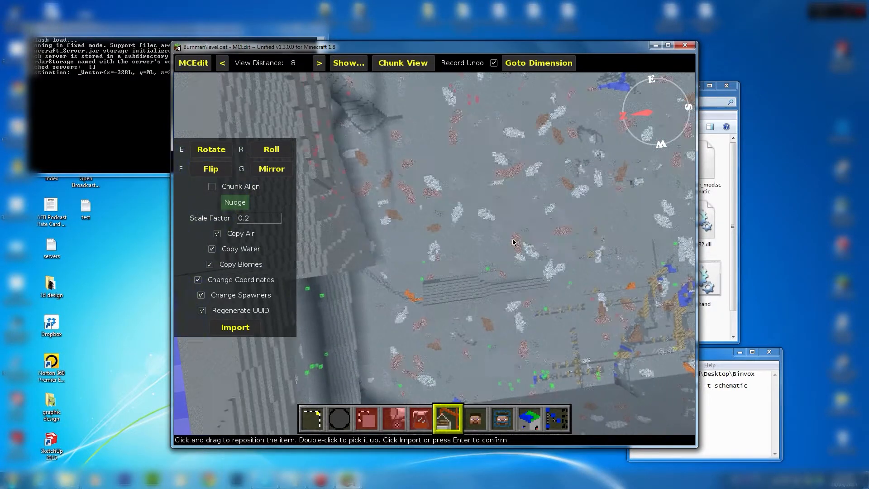
{"action": "right_click", "coordinate": [495, 172]}
{"action": "key", "text": "w"}
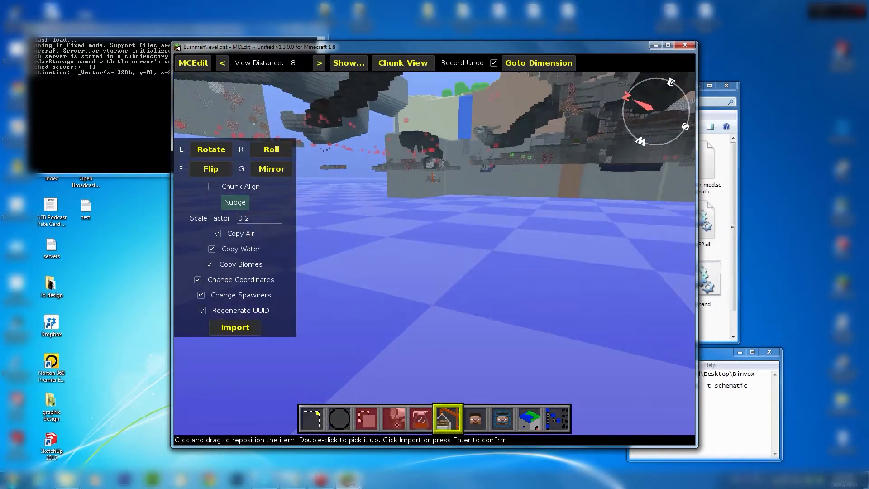
{"action": "key", "text": "w"}
{"action": "key", "text": "w"}
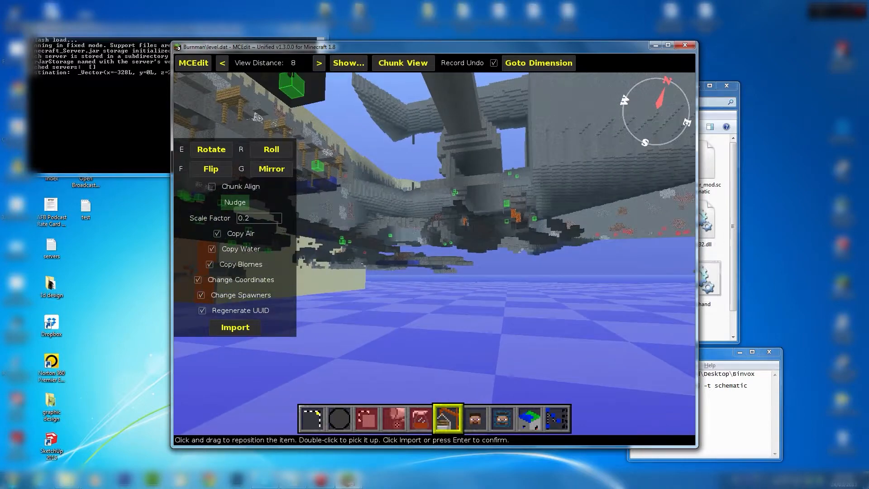
{"action": "right_click", "coordinate": [475, 159]}
{"action": "key", "text": "space"}
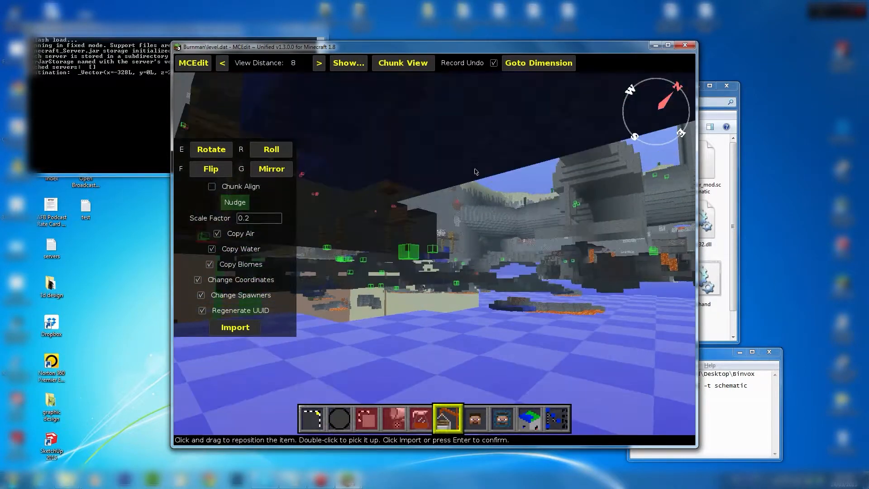
{"action": "right_click", "coordinate": [471, 320]}
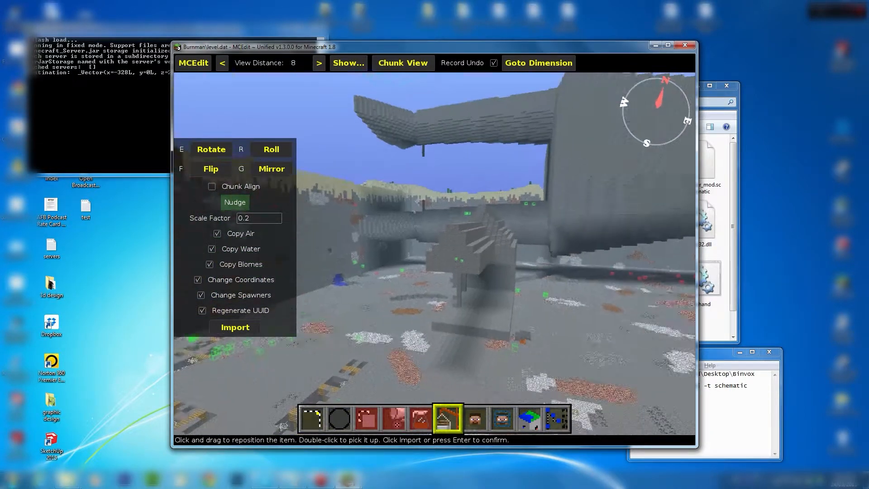
Turn on Chunk Align for the import and locate the creature's placement box around the pit
{"action": "right_click", "coordinate": [471, 320]}
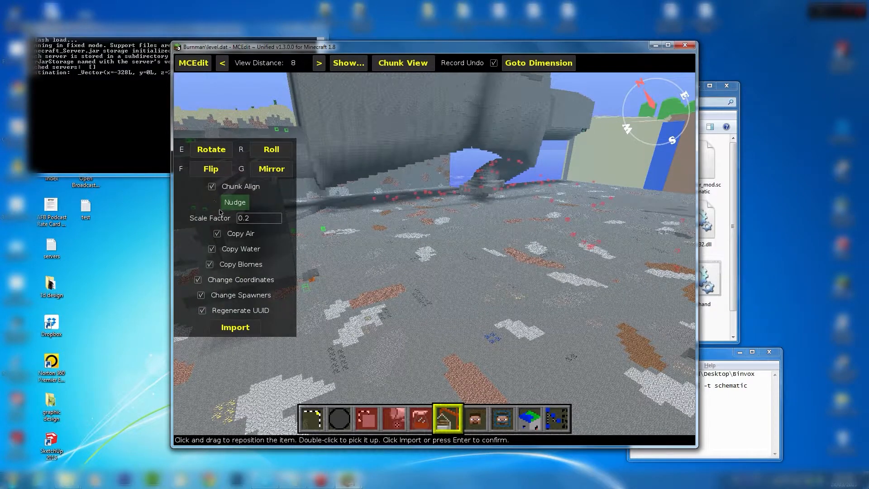
{"action": "right_click_drag", "start_coordinate": [441, 274], "coordinate": [464, 279]}
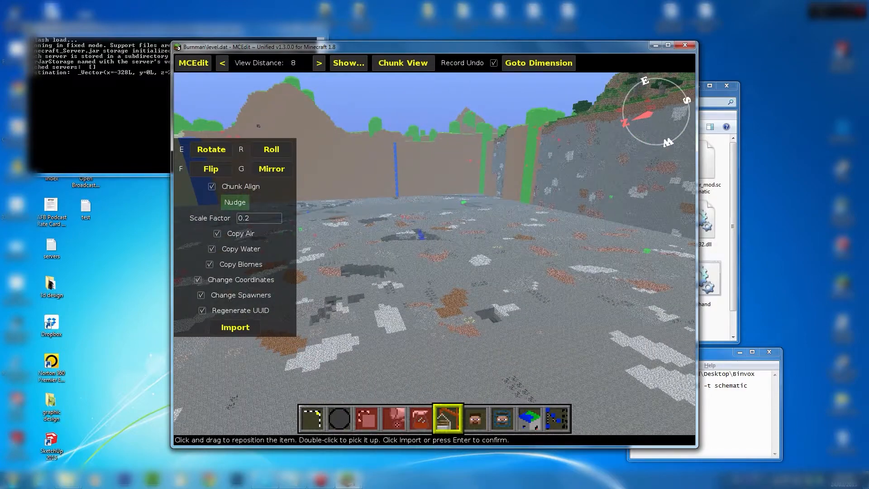
{"action": "key", "text": "w"}
{"action": "right_click", "coordinate": [506, 276]}
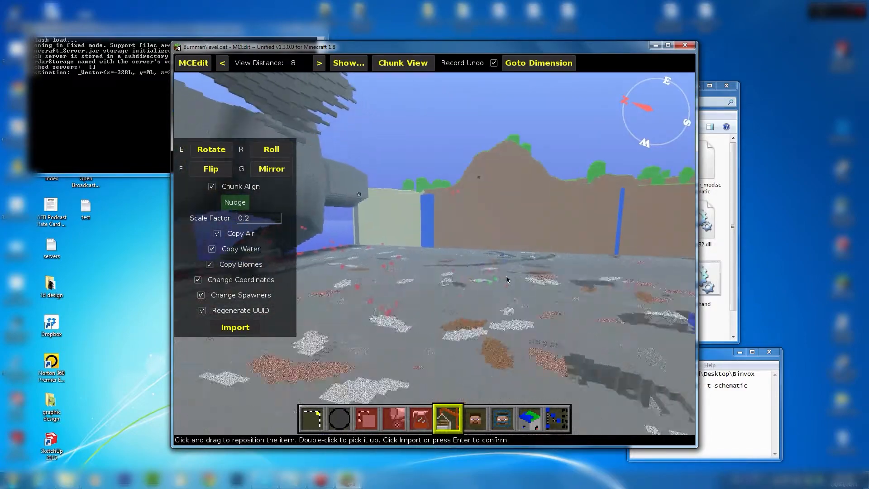
{"action": "key", "text": "space"}
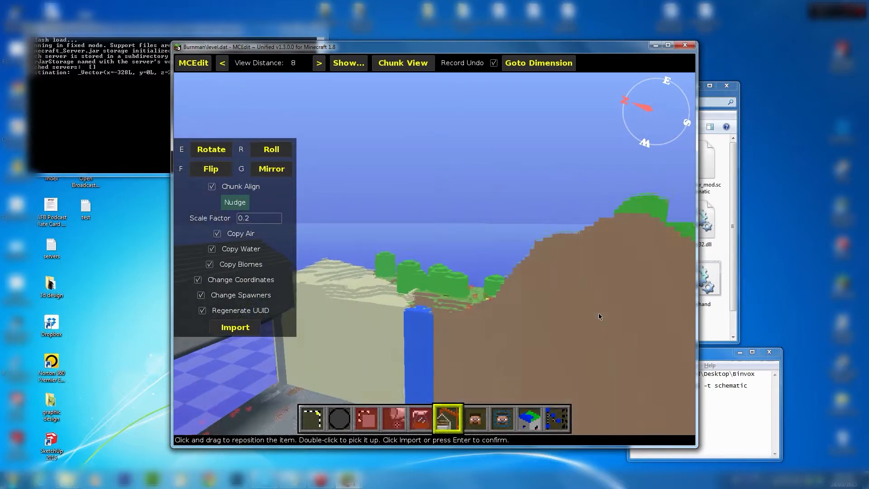
{"action": "right_click", "coordinate": [600, 310]}
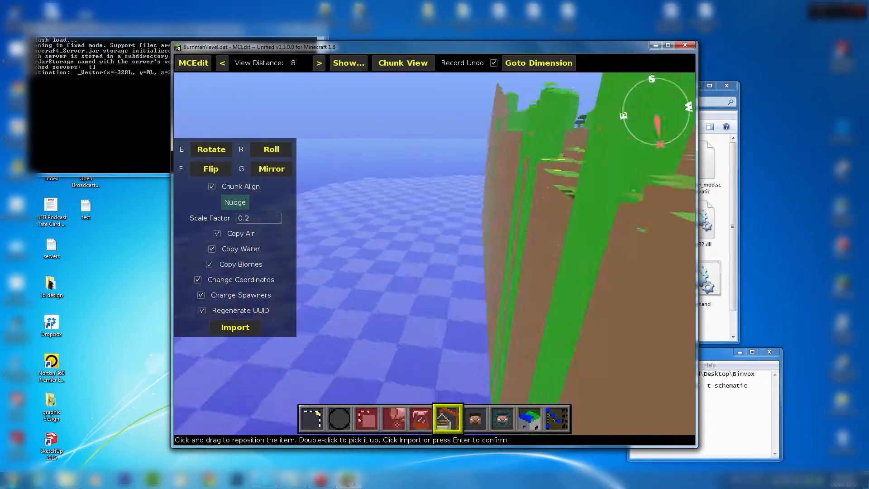
{"action": "key", "text": "w"}
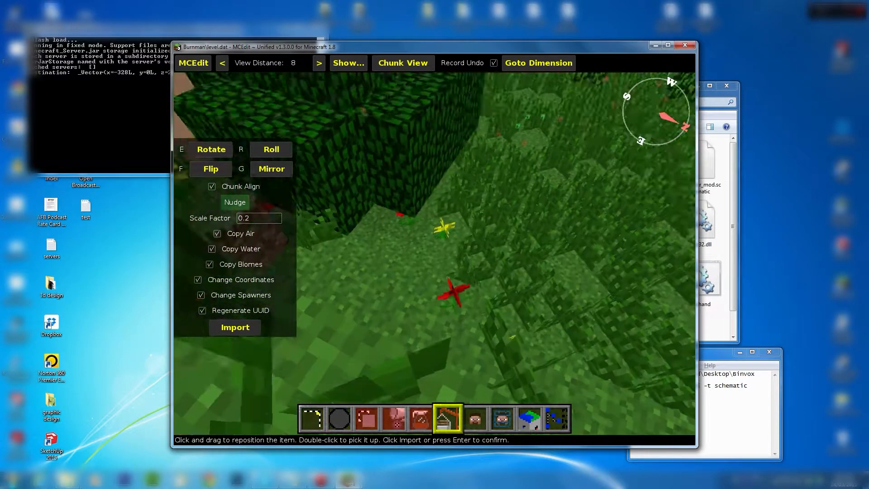
{"action": "key", "text": "w"}
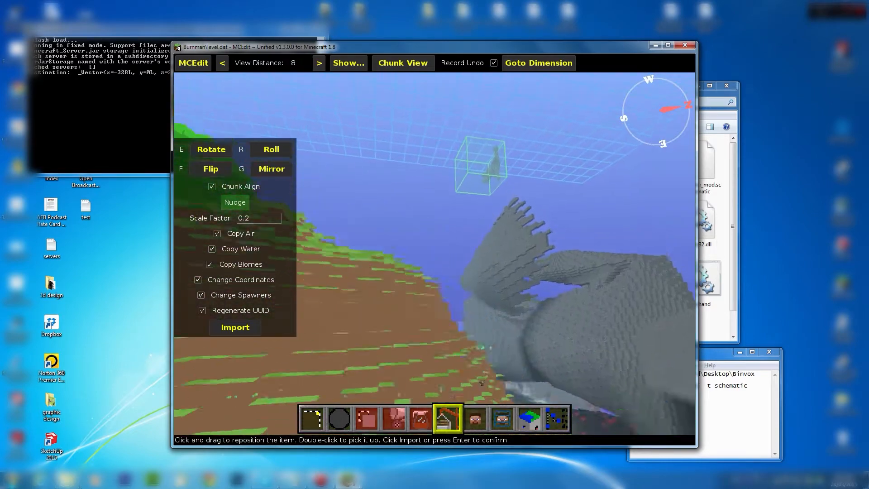
{"action": "key", "text": "w"}
{"action": "right_click", "coordinate": [600, 309]}
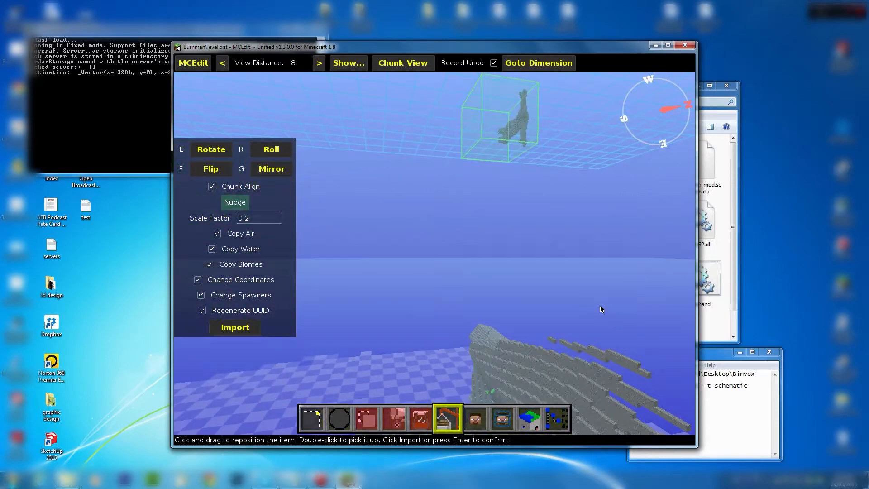
Inspect the scaled-down creature inside its placement box up close
{"action": "right_click", "coordinate": [423, 287]}
{"action": "key", "text": "w"}
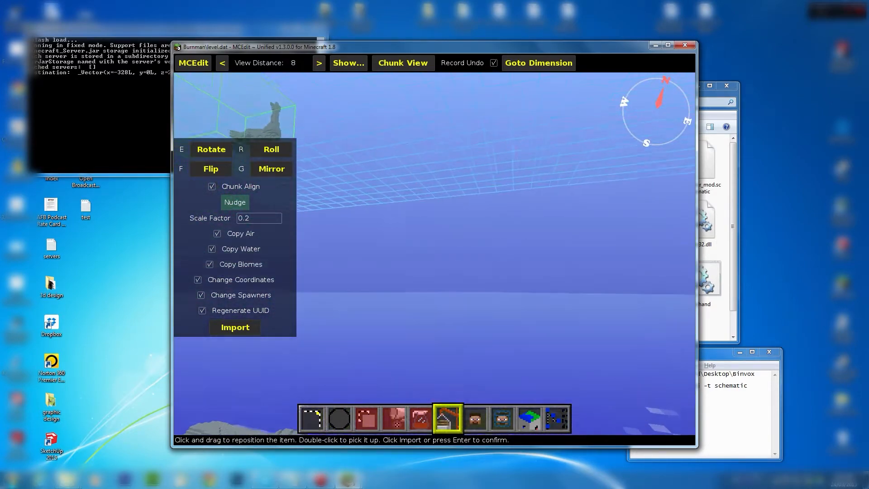
{"action": "key", "text": "a"}
{"action": "key", "text": "space"}
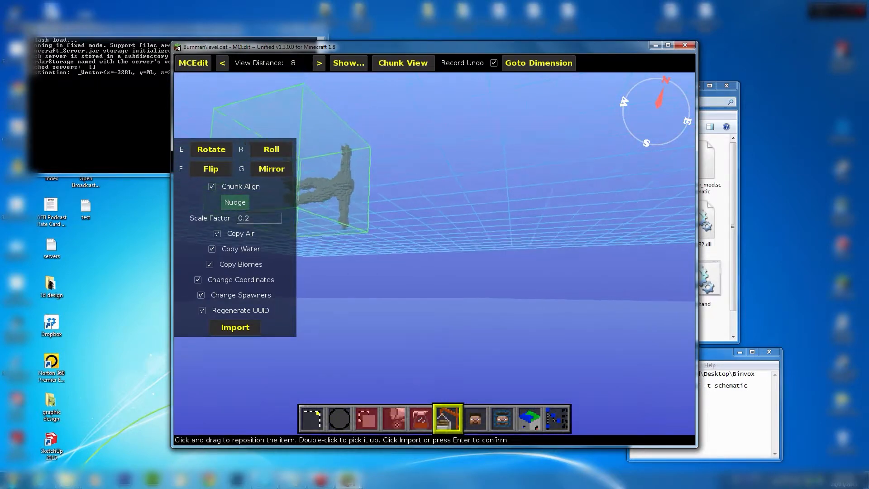
{"action": "key", "text": "a"}
{"action": "key", "text": "w"}
{"action": "right_click", "coordinate": [410, 277]}
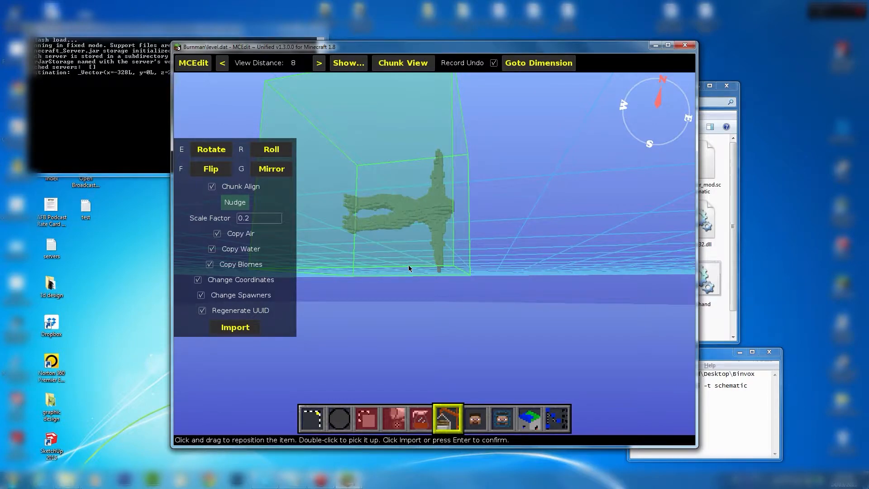
Move the scaled-down creature's placement box to a lower position in the empty space beyond the pit
{"action": "right_click", "coordinate": [481, 260]}
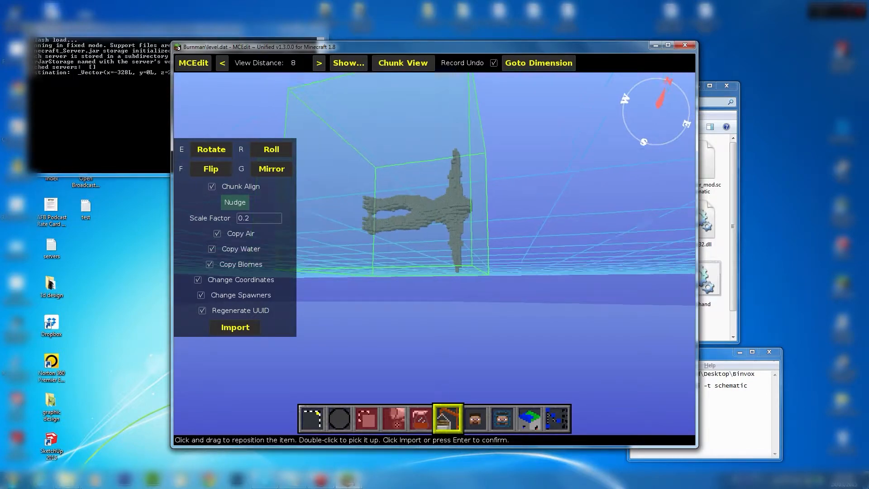
{"action": "key", "text": "d"}
{"action": "key", "text": "w"}
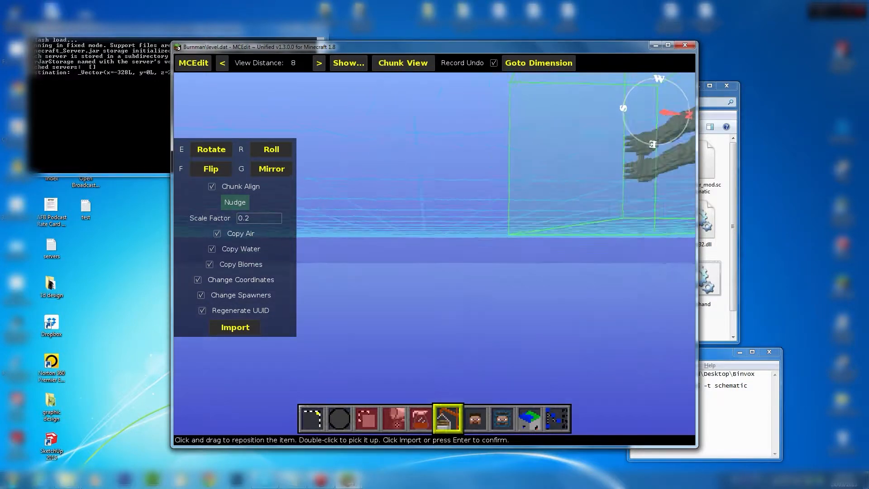
{"action": "key", "text": "s"}
{"action": "key", "text": "a"}
{"action": "right_click", "coordinate": [490, 269]}
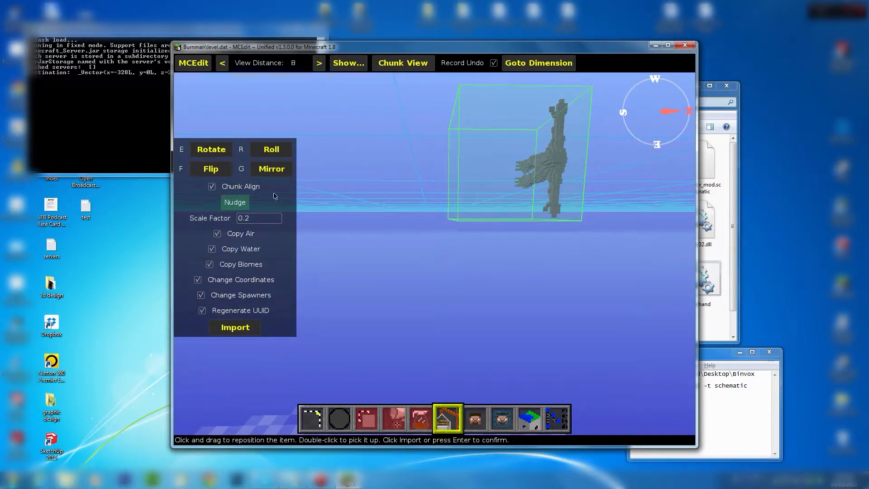
{"action": "left_click_drag", "start_coordinate": [533, 172], "coordinate": [525, 190]}
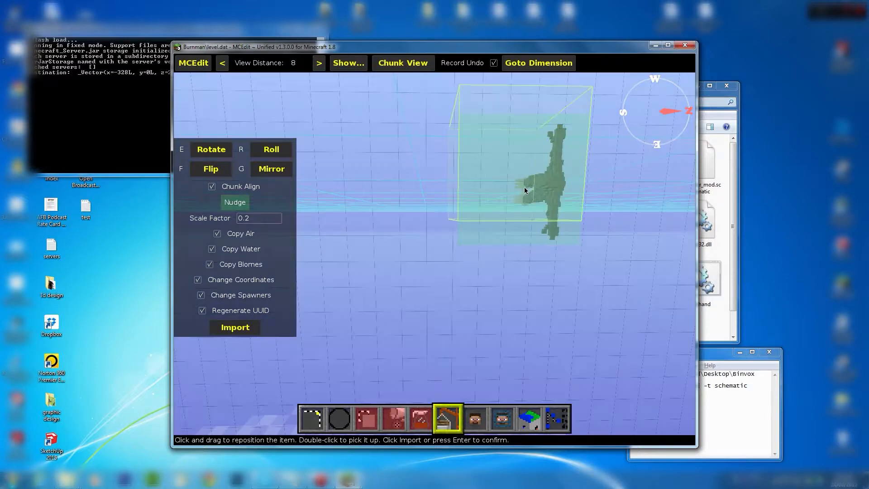
{"action": "left_click_drag", "start_coordinate": [388, 235], "coordinate": [338, 337]}
Move the creature's placement box to the grassy corner at the edge of the pit
{"action": "key", "text": "w"}
{"action": "right_click", "coordinate": [465, 296]}
{"action": "right_click", "coordinate": [465, 295]}
{"action": "key", "text": "a"}
{"action": "left_click_drag", "start_coordinate": [567, 142], "coordinate": [450, 271]}
{"action": "key", "text": "w"}
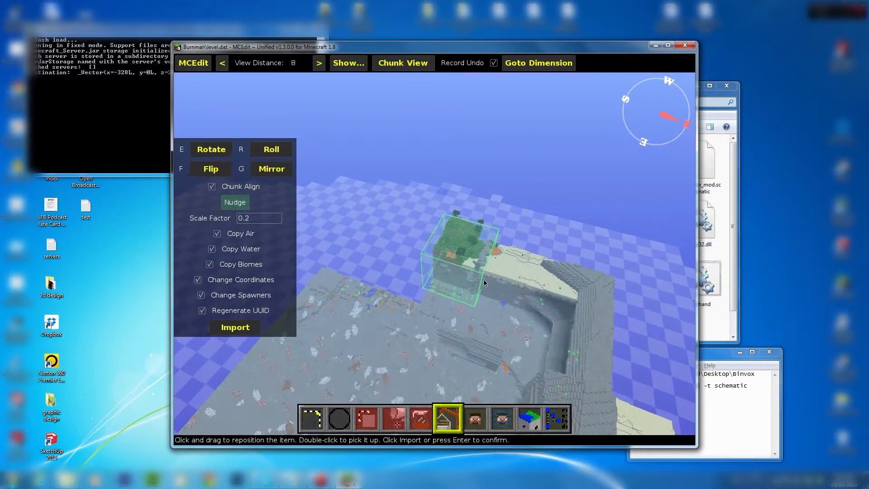
Move the creature's placement box off the grassy corner and over the open pit floor
{"action": "key", "text": "d"}
{"action": "right_click", "coordinate": [471, 278]}
{"action": "key", "text": "d"}
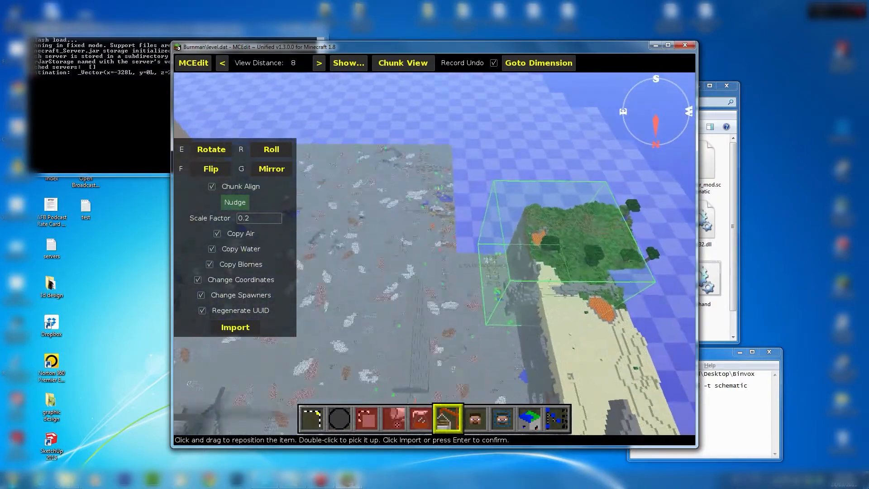
{"action": "right_click", "coordinate": [474, 284]}
{"action": "key", "text": "w"}
{"action": "key", "text": "a"}
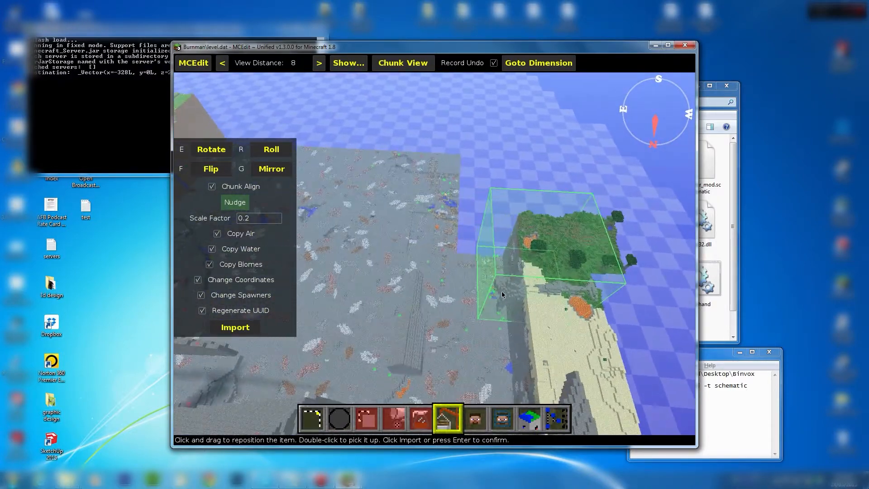
{"action": "left_click_drag", "start_coordinate": [512, 297], "coordinate": [462, 293]}
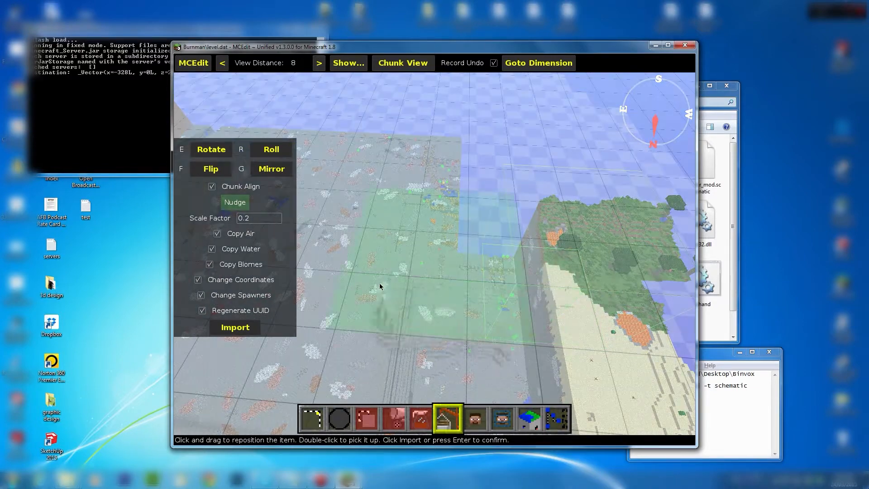
{"action": "left_click_drag", "start_coordinate": [356, 273], "coordinate": [369, 292]}
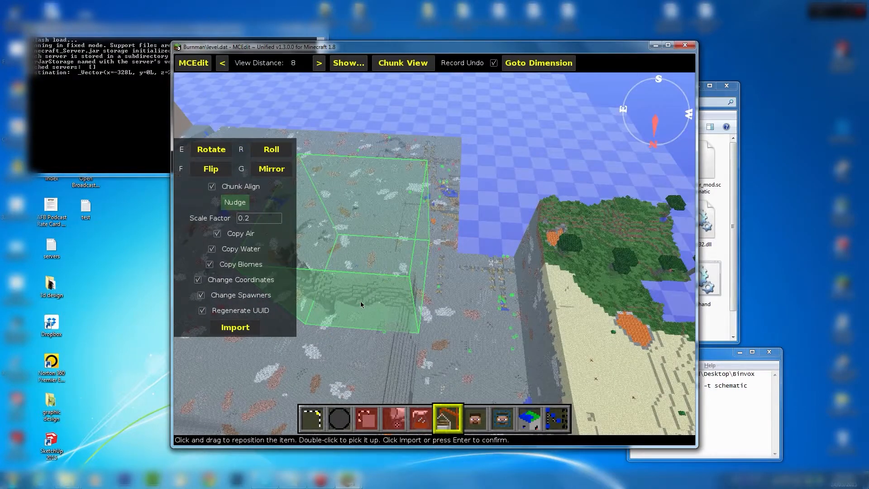
Examine how the creature's placement box sits over the pit floor, from above and from the side
{"action": "key", "text": "a"}
{"action": "key", "text": "w"}
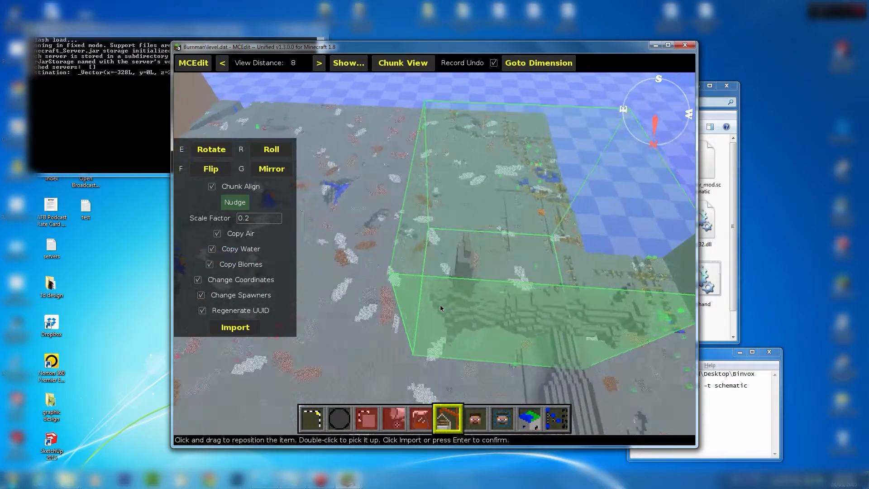
{"action": "key", "text": "w"}
{"action": "right_click", "coordinate": [470, 314]}
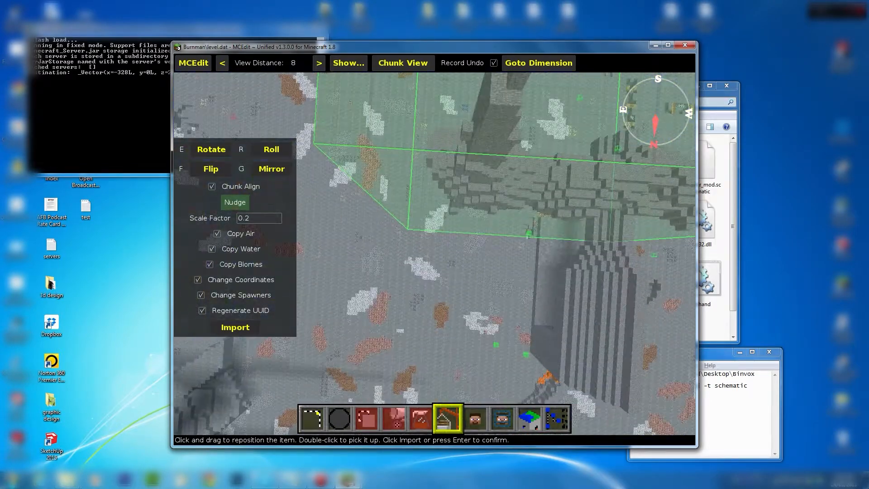
{"action": "key", "text": "w"}
{"action": "key", "text": "a"}
{"action": "key", "text": "s"}
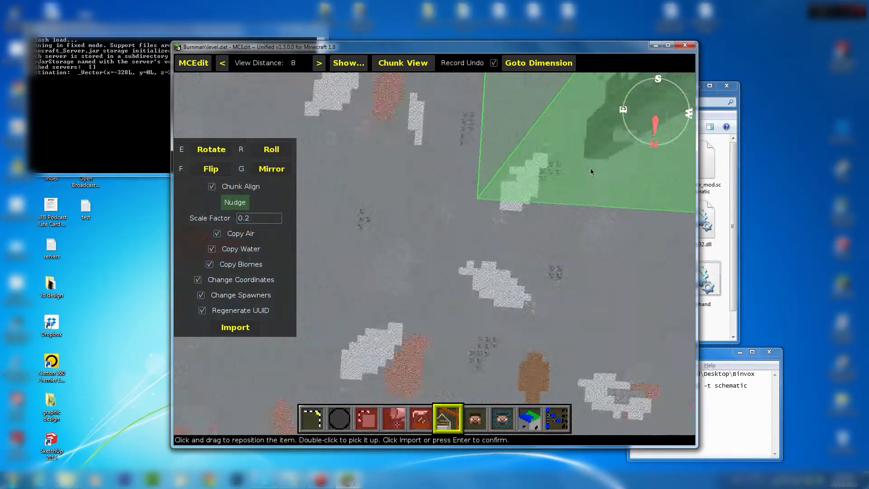
{"action": "right_click", "coordinate": [591, 172]}
{"action": "right_click", "coordinate": [591, 172]}
{"action": "key", "text": "s"}
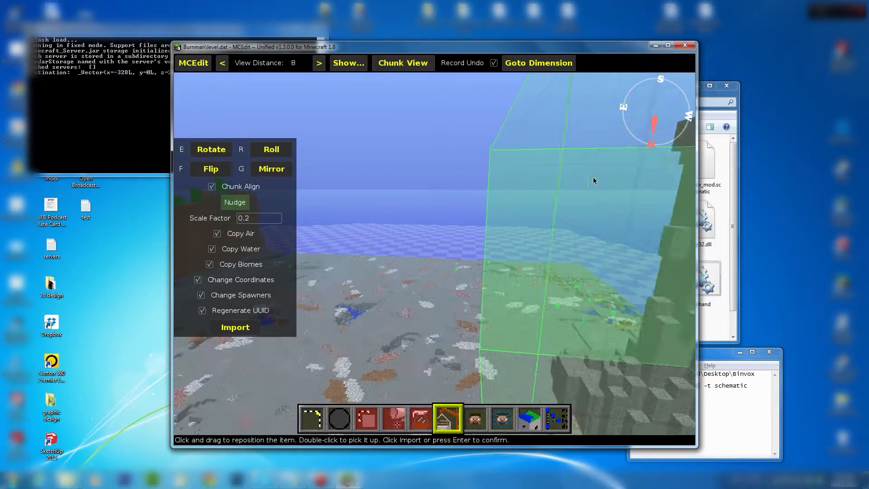
{"action": "key", "text": "s"}
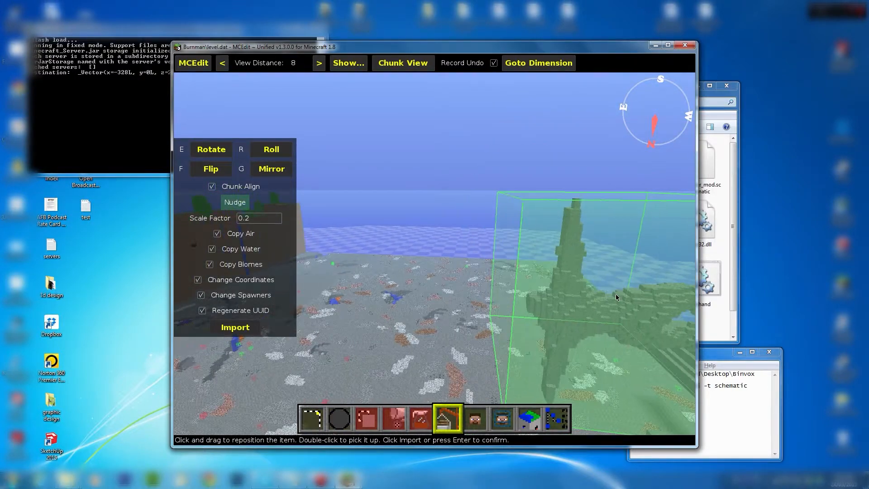
Adjust the position of the creature's placement box over the open pit floor
{"action": "right_click", "coordinate": [616, 294]}
{"action": "right_click", "coordinate": [557, 281]}
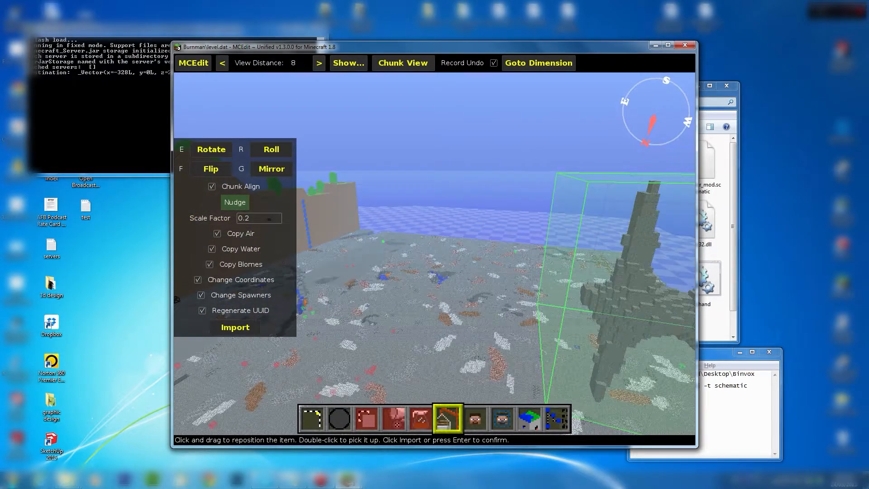
{"action": "right_click", "coordinate": [479, 258]}
{"action": "left_click_drag", "start_coordinate": [479, 259], "coordinate": [384, 262]}
{"action": "right_click", "coordinate": [438, 305]}
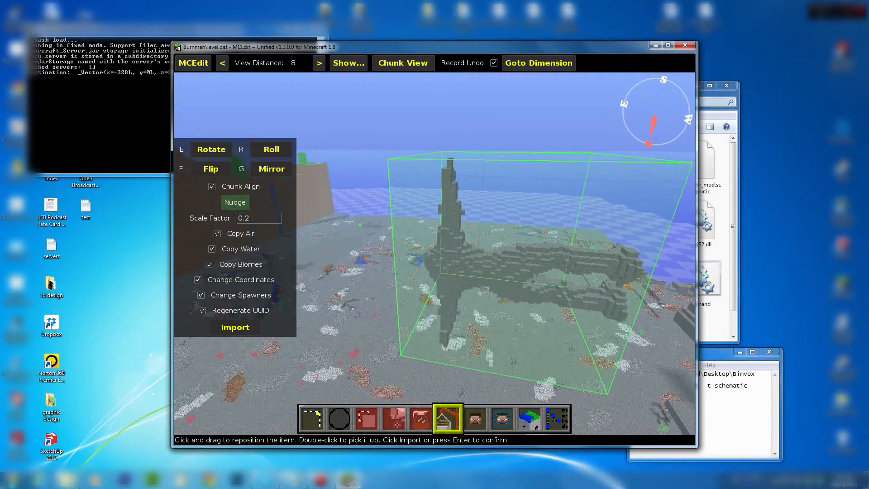
{"action": "right_click", "coordinate": [465, 305]}
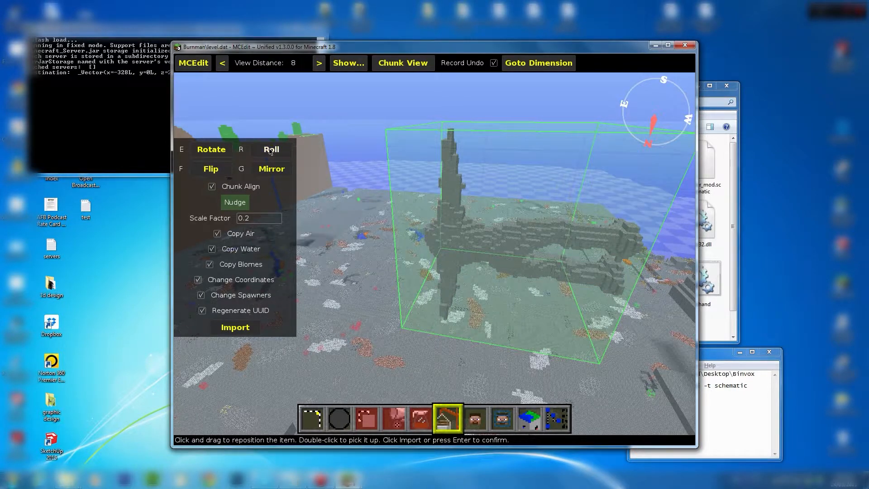
Try the creature's orientations by rotating it through a full turn in quarter-turn steps
{"action": "left_click", "coordinate": [212, 153]}
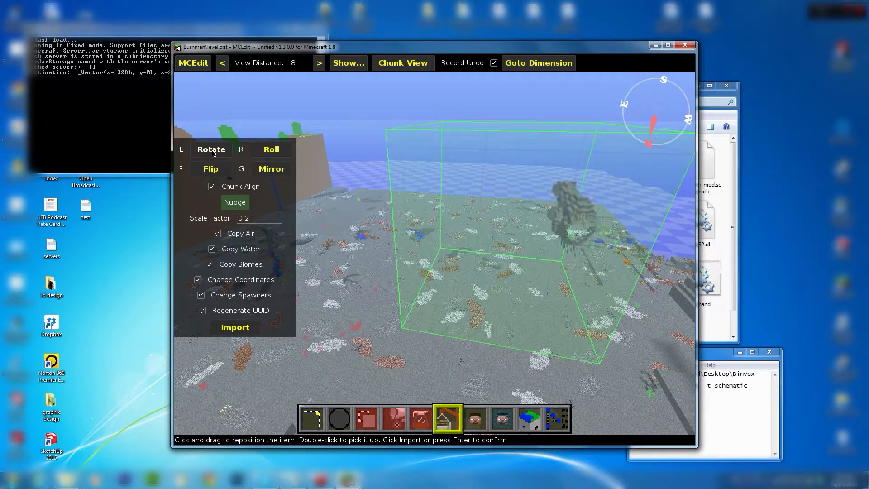
{"action": "left_click", "coordinate": [213, 153]}
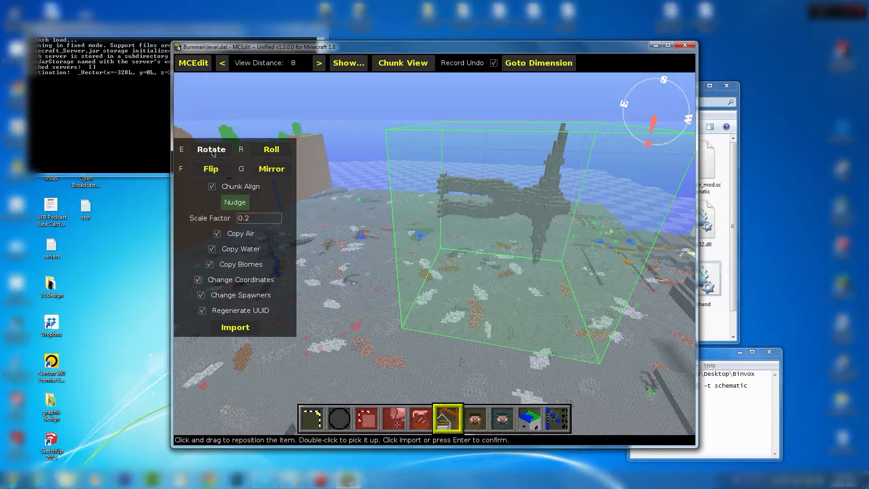
{"action": "left_click", "coordinate": [213, 153]}
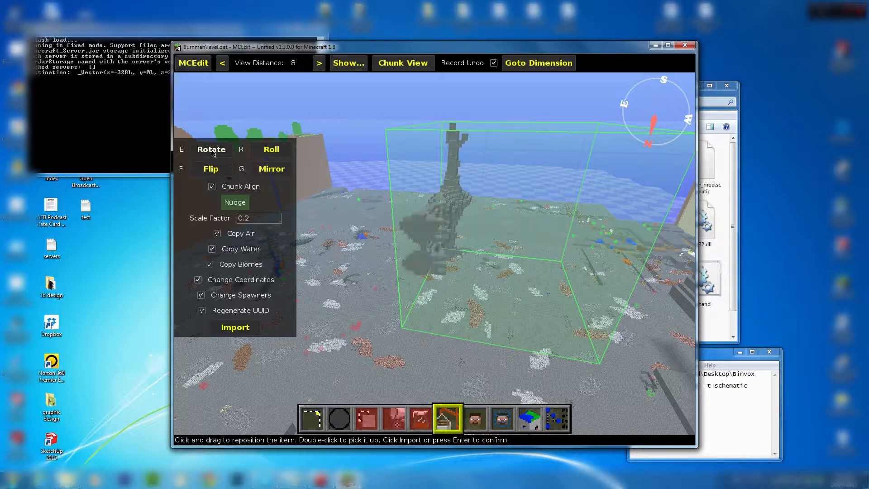
{"action": "left_click", "coordinate": [212, 153]}
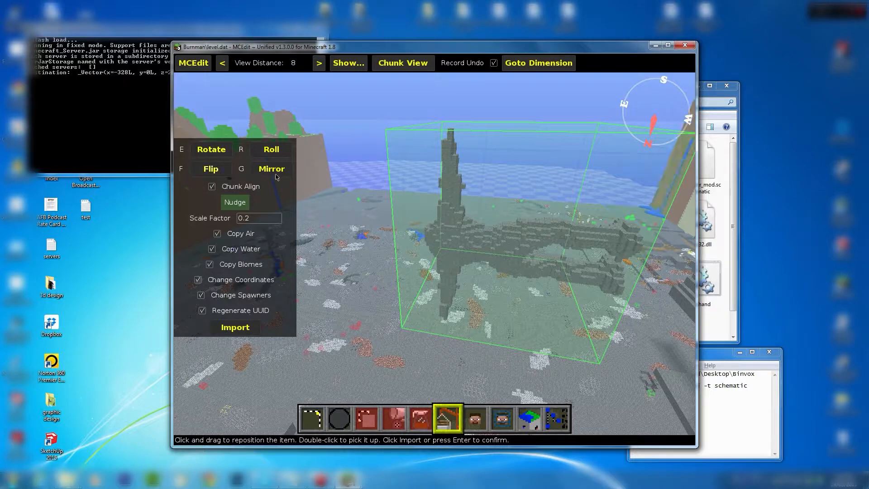
Roll the creature once to stand it upright on its feet inside the placement box
{"action": "left_click", "coordinate": [270, 151]}
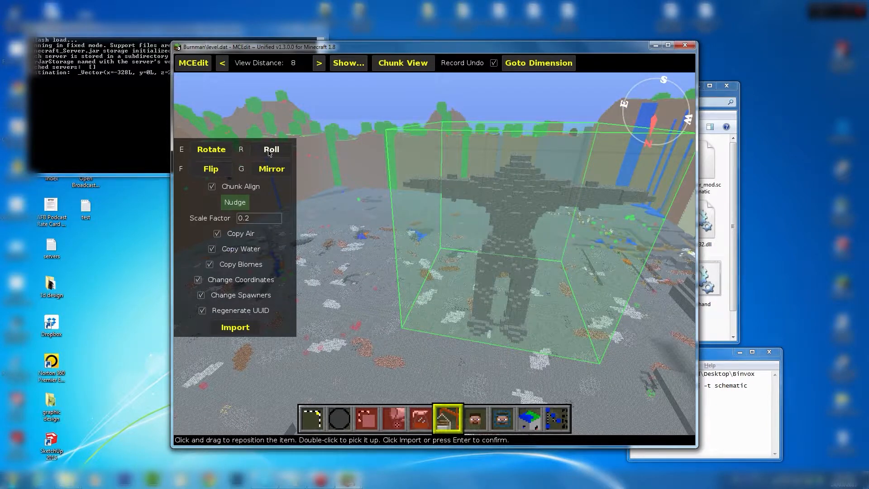
{"action": "right_click", "coordinate": [365, 280]}
{"action": "key", "text": "a"}
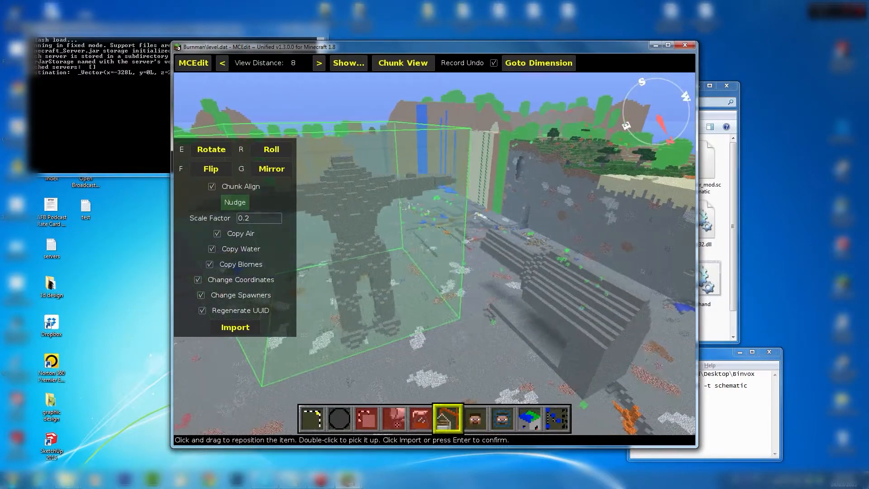
{"action": "right_click", "coordinate": [362, 280]}
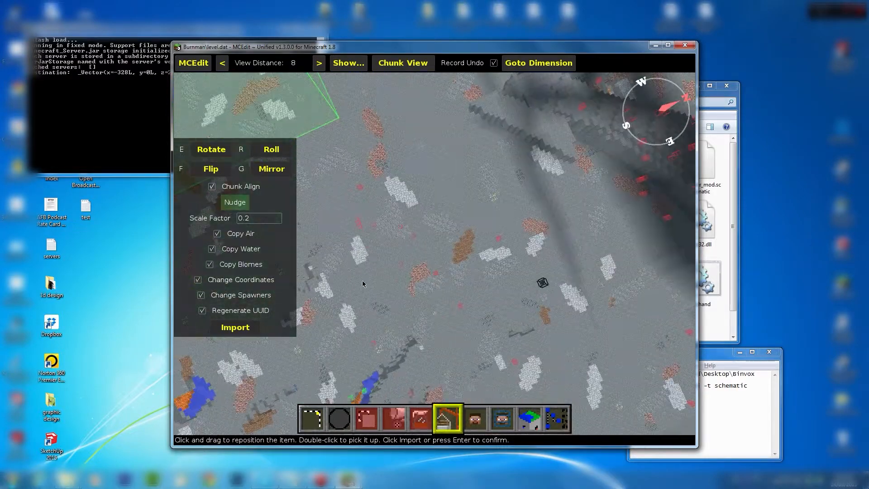
Examine the upright creature from several sides to judge its position relative to the pit floor and large stone model
{"action": "key", "text": "w"}
{"action": "right_click", "coordinate": [355, 235]}
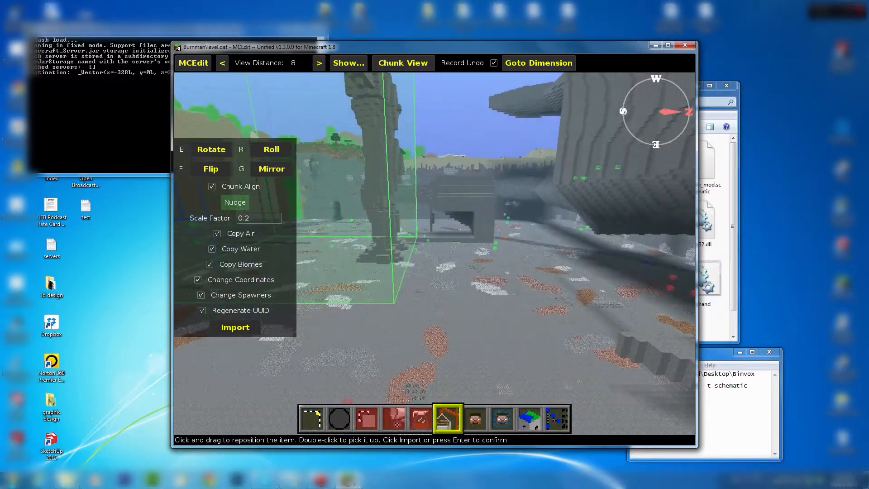
{"action": "right_click", "coordinate": [384, 237]}
{"action": "key", "text": "a"}
{"action": "key", "text": "s"}
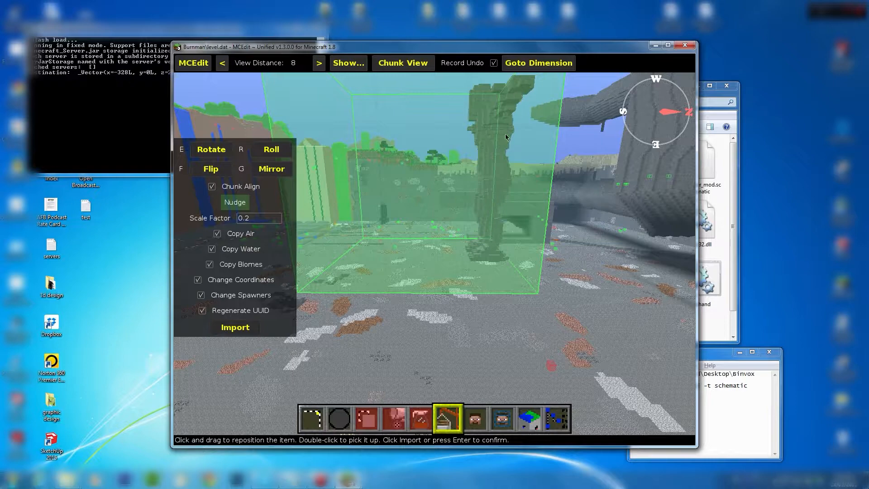
{"action": "right_click", "coordinate": [562, 312]}
{"action": "key", "text": "a"}
{"action": "right_click", "coordinate": [566, 309]}
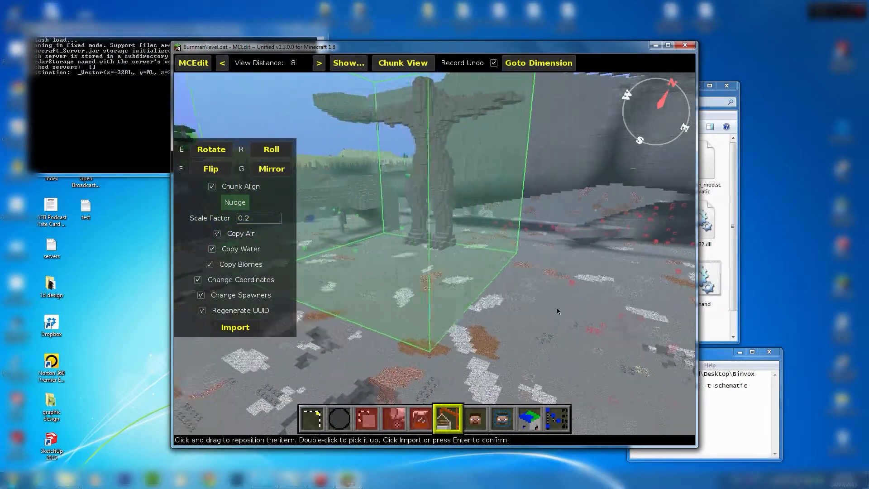
{"action": "right_click", "coordinate": [563, 310]}
{"action": "key", "text": "a"}
{"action": "right_click", "coordinate": [575, 292]}
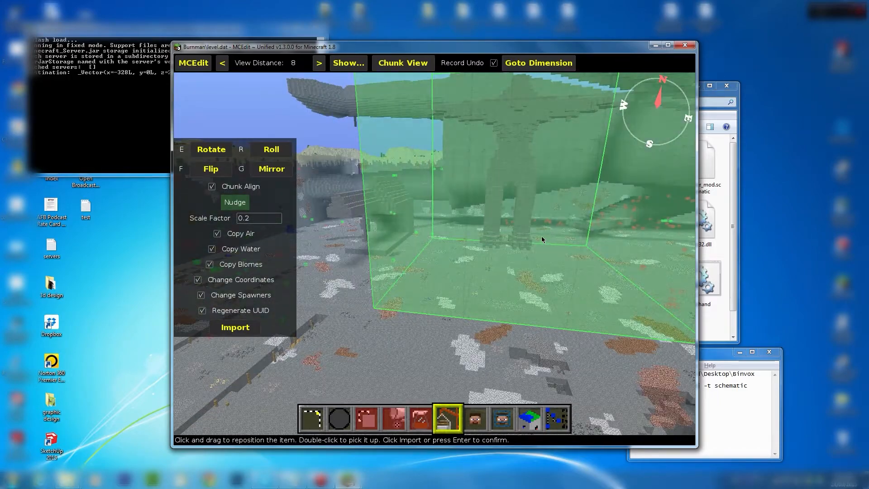
{"action": "key", "text": "d"}
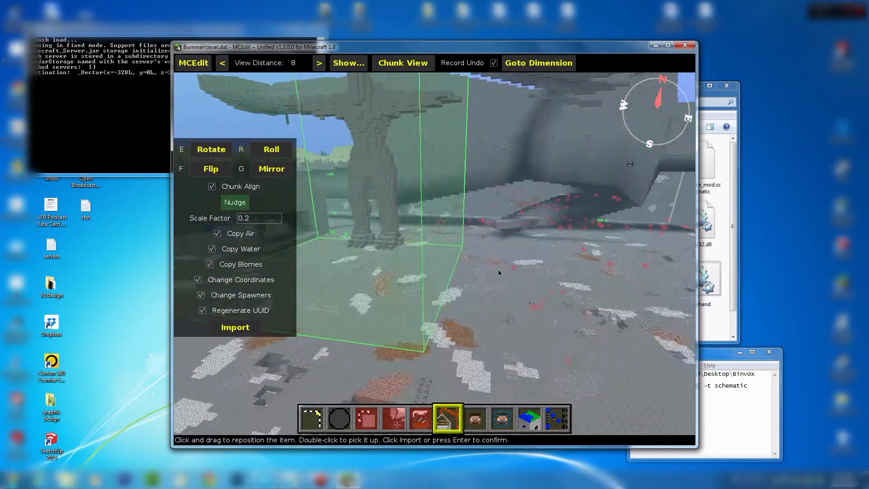
{"action": "right_click", "coordinate": [470, 245]}
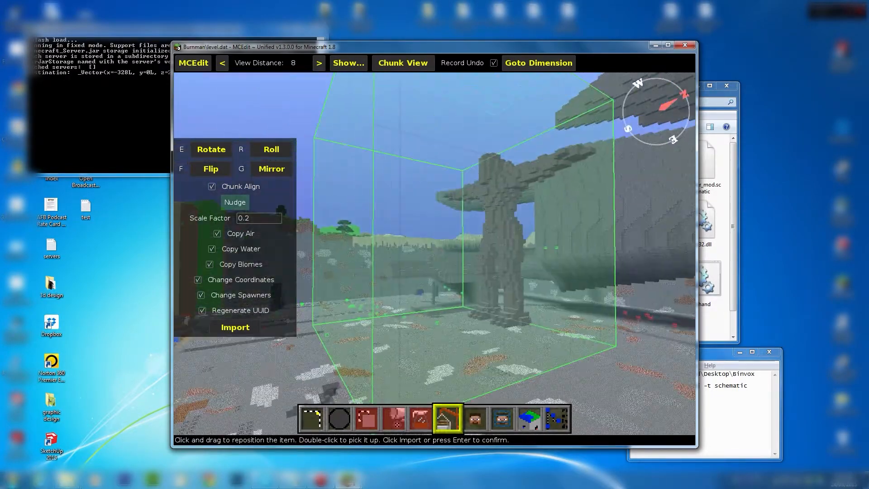
{"action": "right_click", "coordinate": [477, 259]}
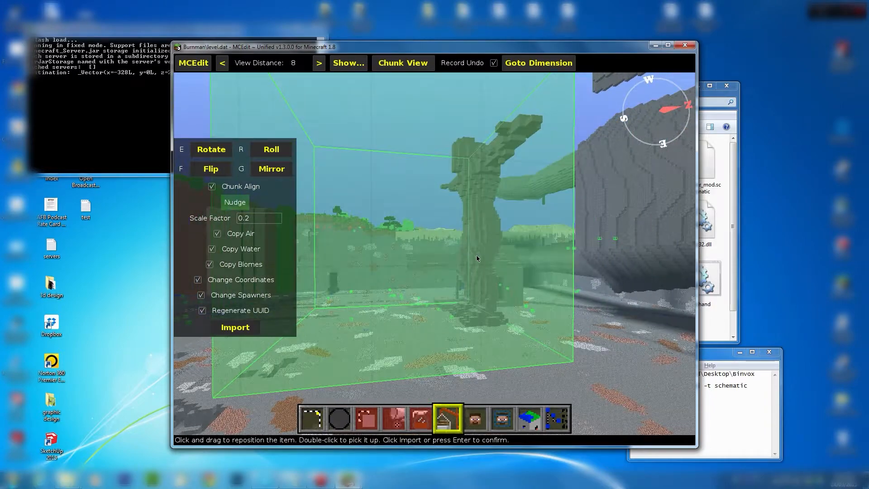
Examine the creature from the front and from floor level to check its height above the pit floor
{"action": "right_click", "coordinate": [534, 298]}
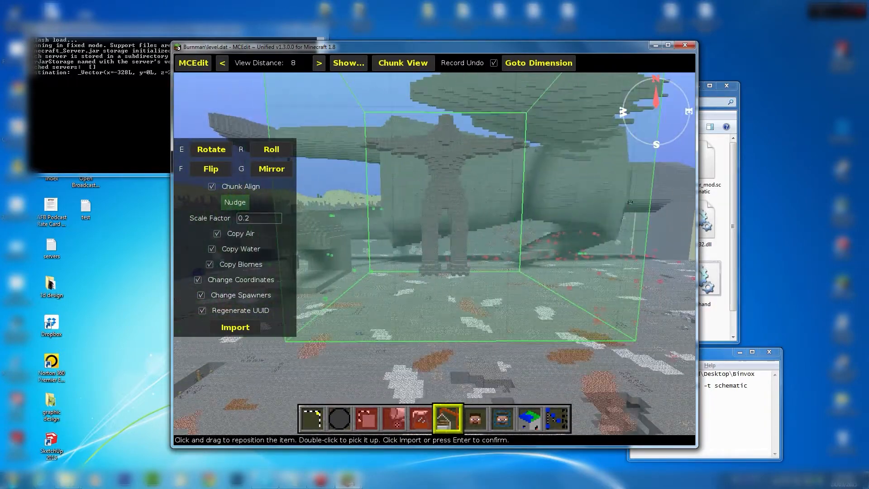
{"action": "key", "text": "w"}
{"action": "key", "text": "a"}
{"action": "key", "text": "w"}
{"action": "key", "text": "s"}
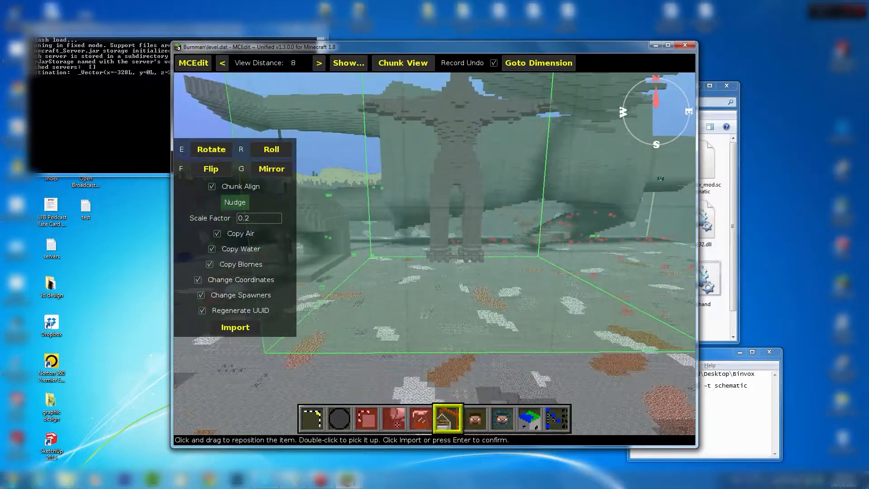
{"action": "right_click", "coordinate": [522, 300]}
{"action": "key", "text": "w"}
{"action": "right_click", "coordinate": [522, 295]}
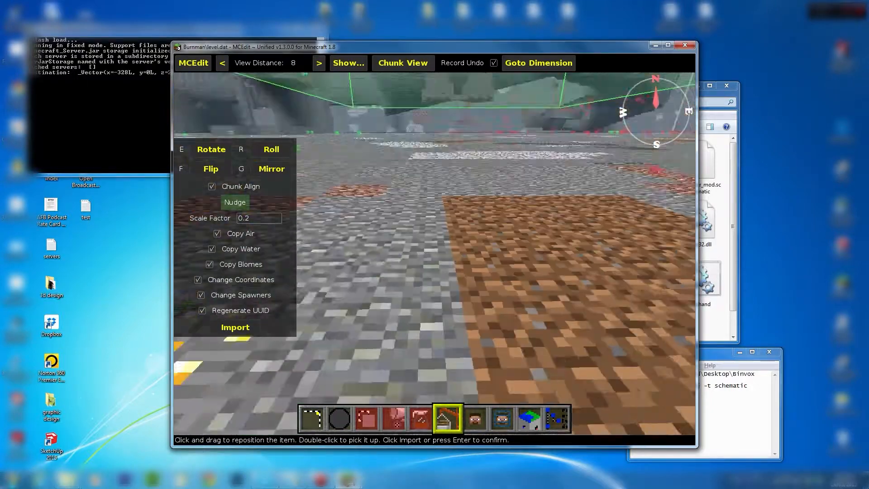
{"action": "right_click", "coordinate": [518, 290]}
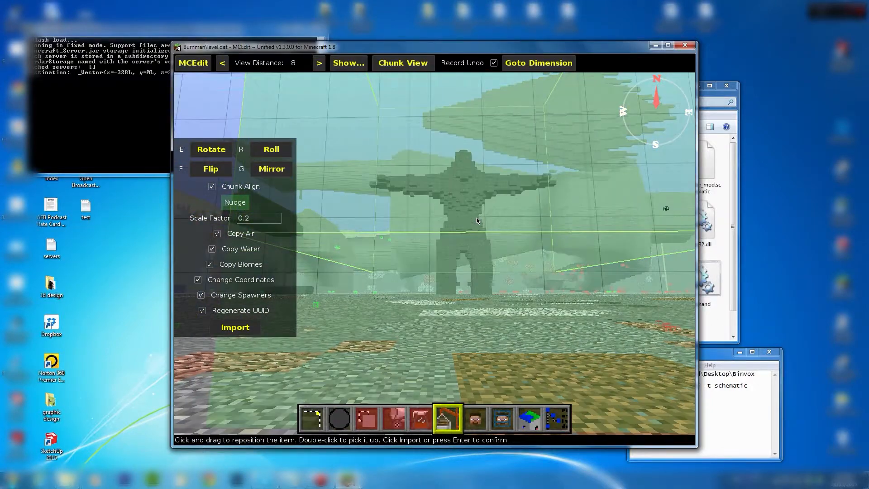
Lower the creature's placement box toward the pit floor and inspect where its legs meet the ground
{"action": "left_click_drag", "start_coordinate": [476, 204], "coordinate": [479, 242]}
{"action": "right_click", "coordinate": [480, 242]}
{"action": "right_click", "coordinate": [480, 275]}
{"action": "key", "text": "s"}
{"action": "key", "text": "w"}
{"action": "key", "text": "space"}
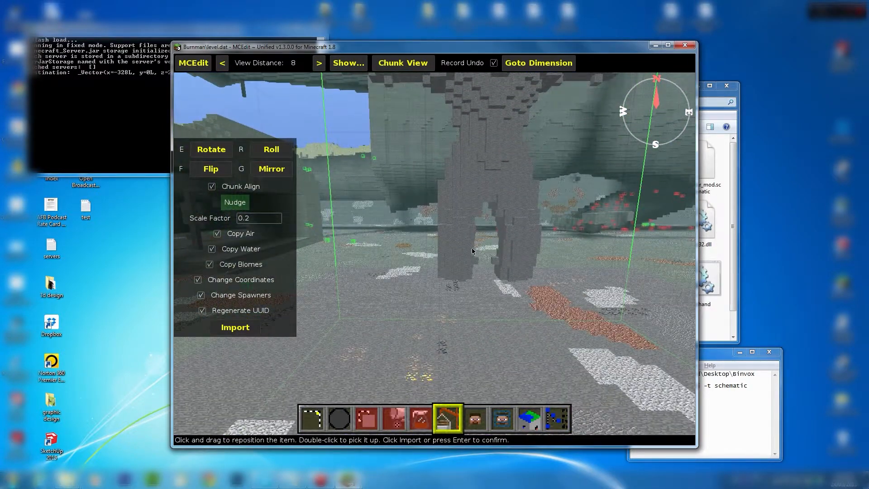
Reposition the creature's placement box vertically and sideways over the pit floor, finishing by raising it
{"action": "left_click_drag", "start_coordinate": [472, 252], "coordinate": [473, 242]}
{"action": "left_click_drag", "start_coordinate": [473, 209], "coordinate": [486, 192]}
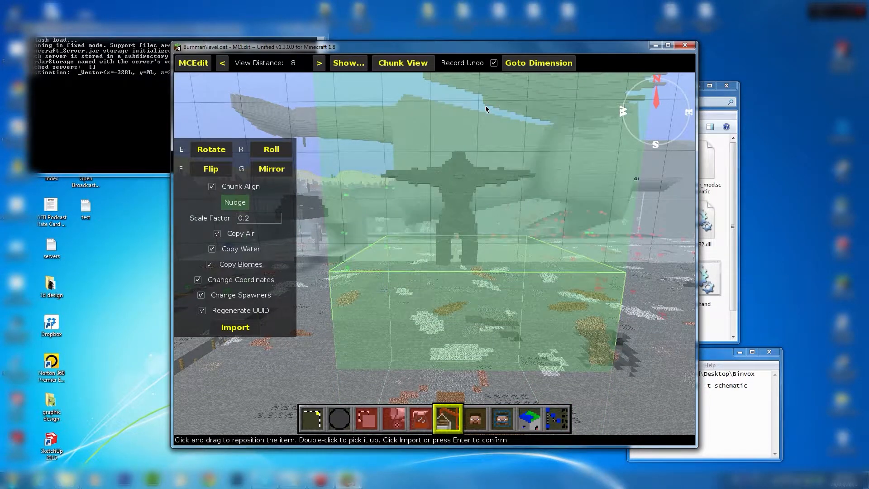
{"action": "left_click_drag", "start_coordinate": [485, 105], "coordinate": [430, 203]}
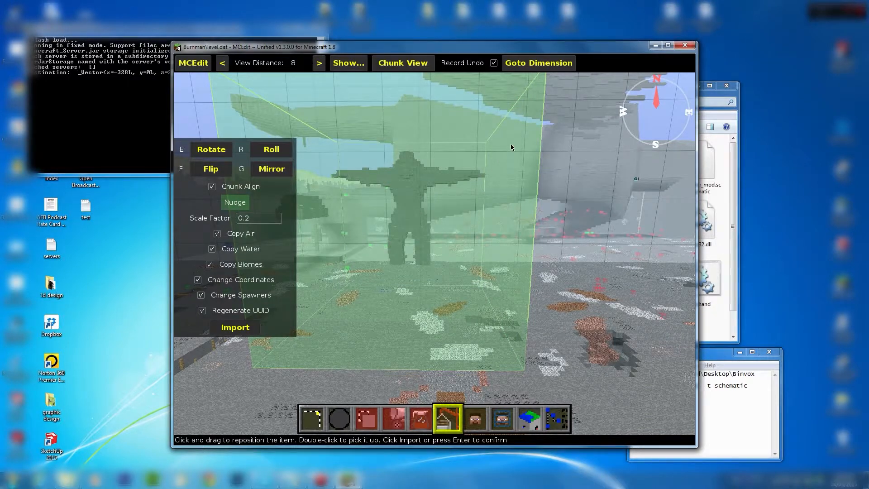
{"action": "left_click_drag", "start_coordinate": [511, 144], "coordinate": [531, 140]}
{"action": "key", "text": "s"}
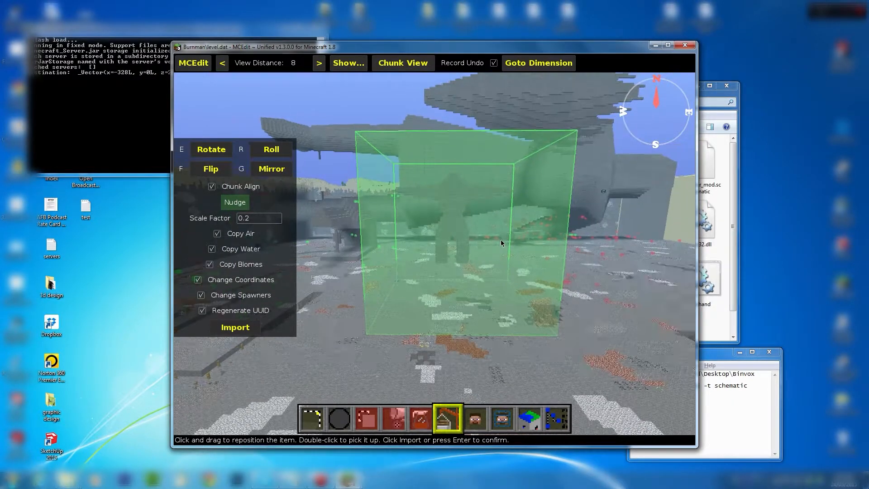
{"action": "key", "text": "space"}
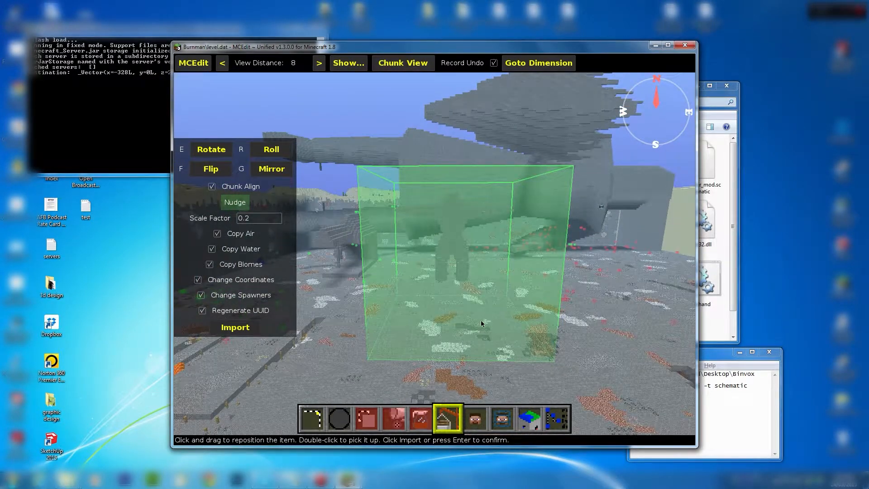
{"action": "left_click_drag", "start_coordinate": [463, 294], "coordinate": [464, 273]}
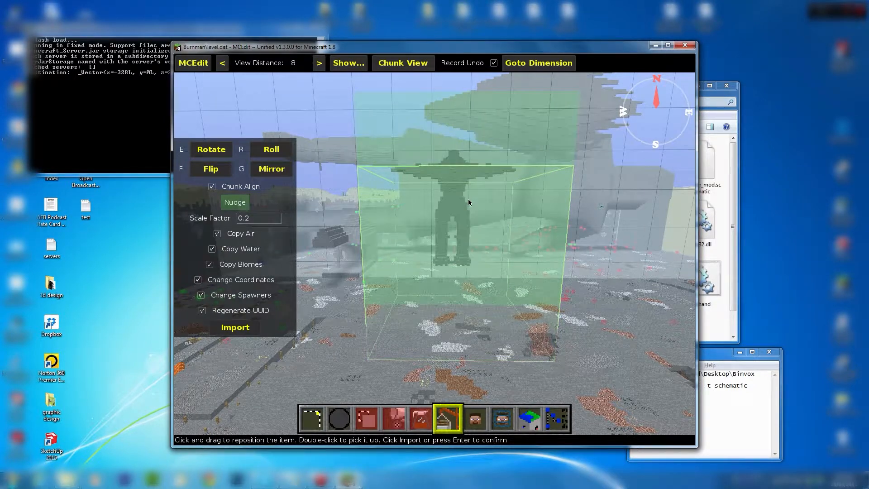
Turn off Chunk Align and fine-adjust the placement box's height so the creature's feet meet the pit floor
{"action": "right_click", "coordinate": [468, 221]}
{"action": "key", "text": "s"}
{"action": "key", "text": "w"}
{"action": "right_click", "coordinate": [468, 221]}
{"action": "left_click", "coordinate": [212, 187]}
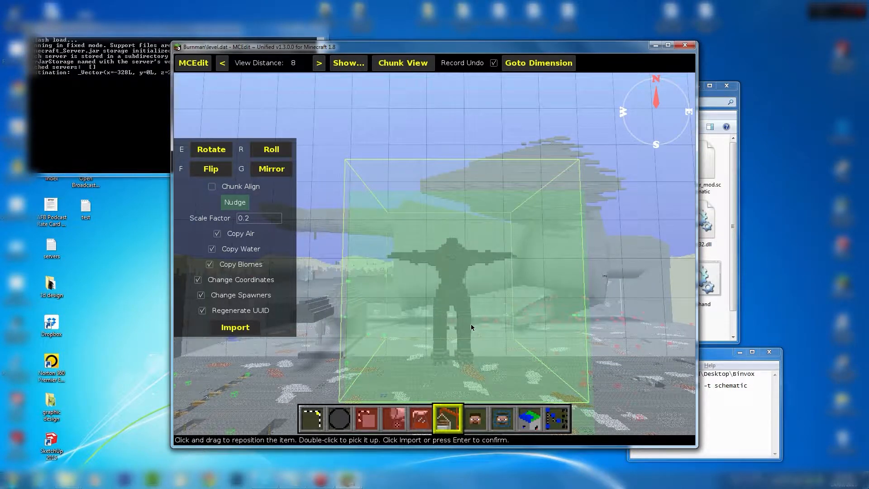
{"action": "left_click_drag", "start_coordinate": [470, 324], "coordinate": [471, 319]}
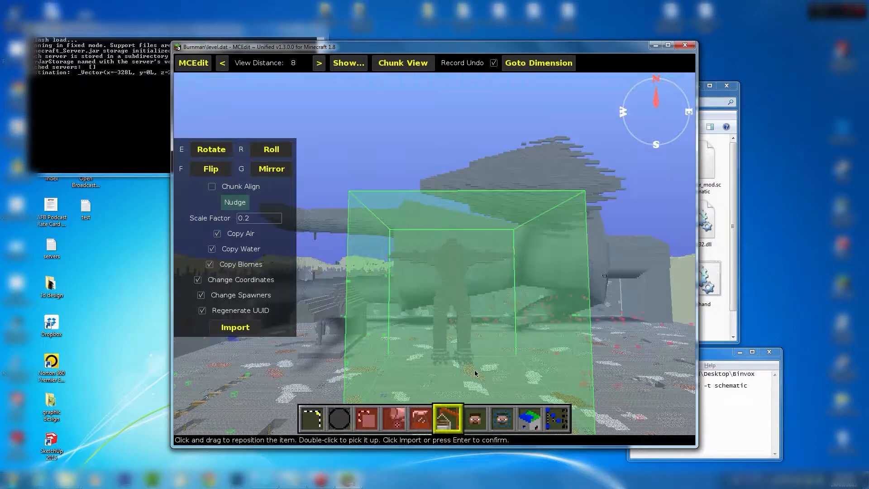
Inspect the creature's feet from above, below and the side to check their contact with the pit floor
{"action": "right_click", "coordinate": [472, 362]}
{"action": "right_click", "coordinate": [473, 343]}
{"action": "key", "text": "w"}
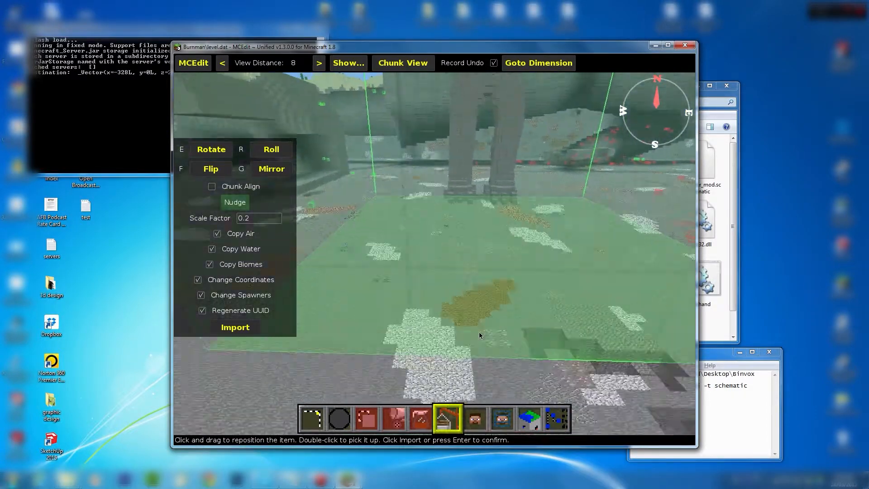
{"action": "right_click", "coordinate": [539, 225]}
{"action": "right_click", "coordinate": [540, 222]}
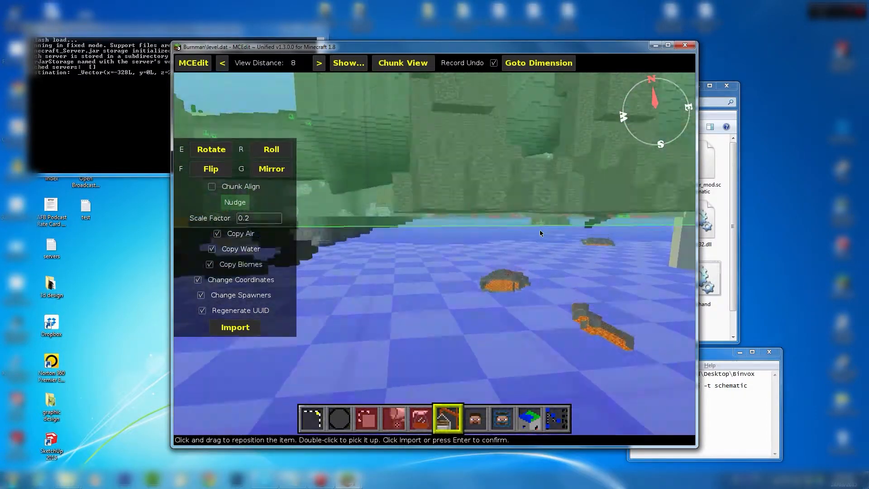
{"action": "key", "text": "space"}
{"action": "key", "text": "s"}
{"action": "right_click", "coordinate": [491, 283]}
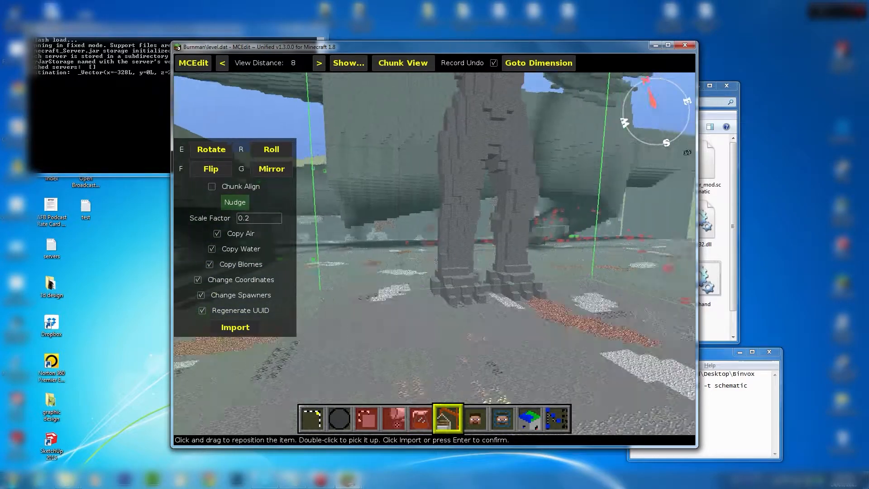
{"action": "key", "text": "a"}
{"action": "key", "text": "d"}
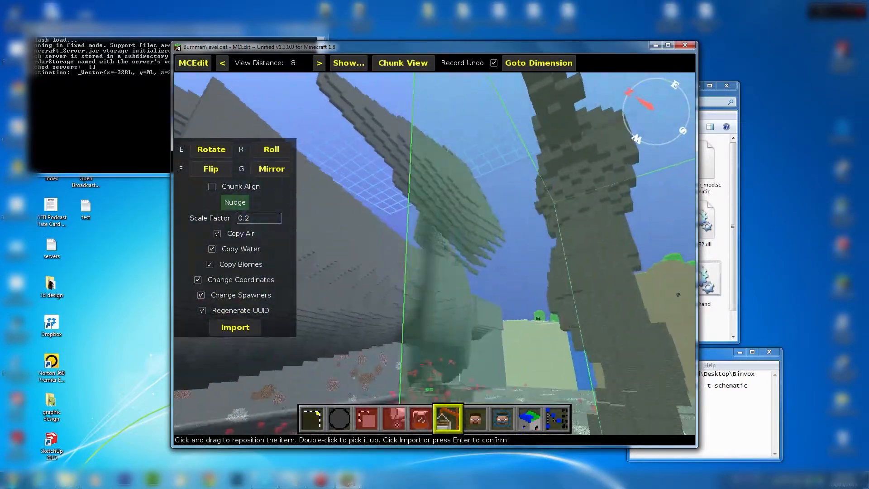
{"action": "key", "text": "s"}
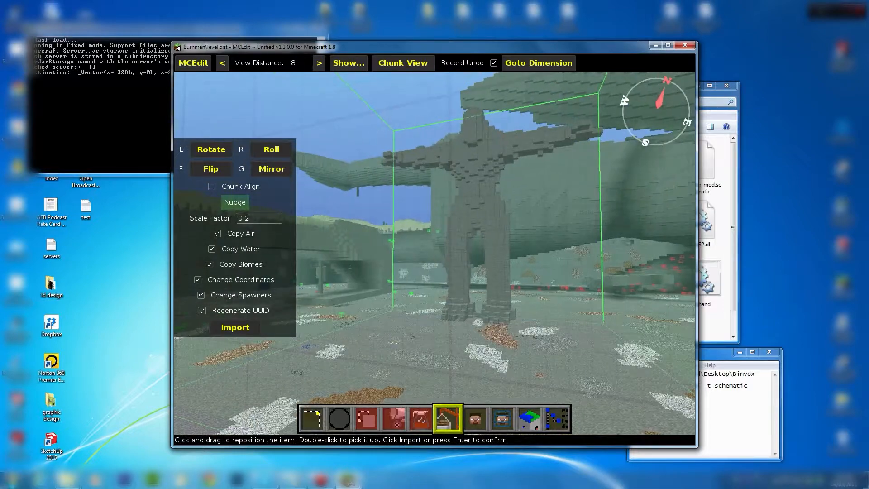
Import the creature into the world at its placed position with scale factor 0.2
{"action": "right_click", "coordinate": [496, 281]}
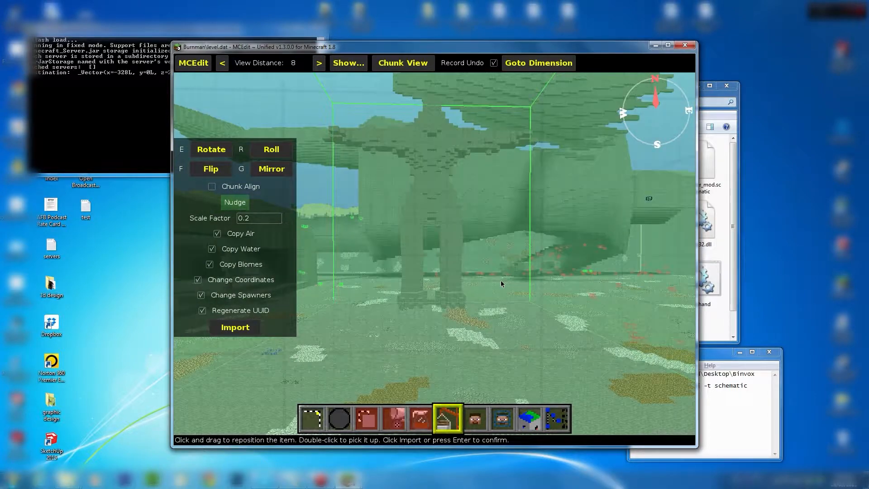
{"action": "right_click_drag", "start_coordinate": [527, 296], "coordinate": [551, 286]}
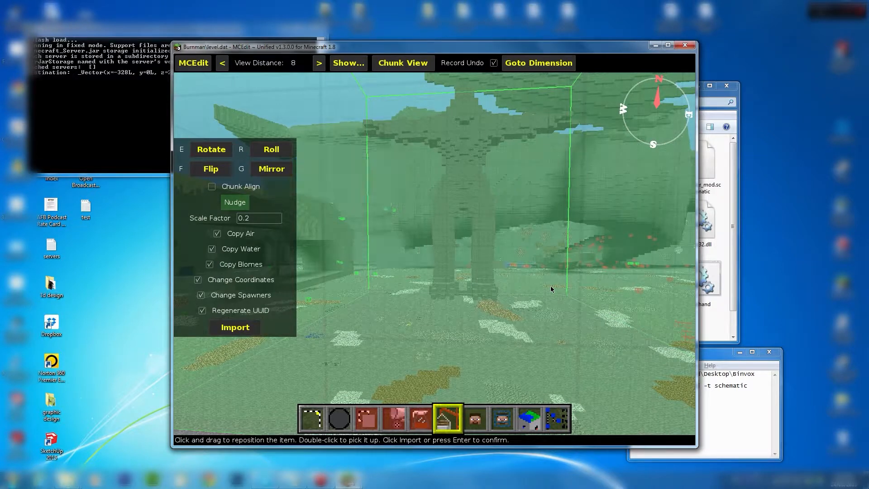
{"action": "left_click", "coordinate": [233, 328]}
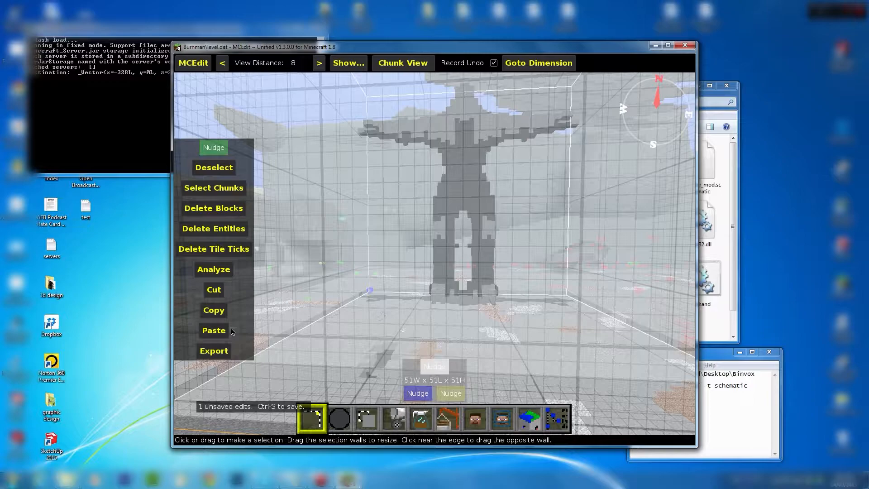
Examine the imported creature from the side, close up and from above
{"action": "right_click", "coordinate": [362, 312]}
{"action": "key", "text": "a"}
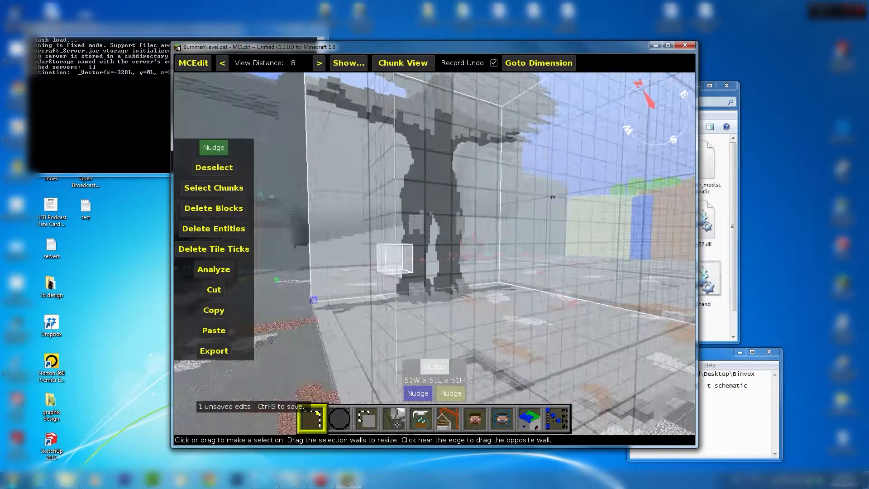
{"action": "key", "text": "w"}
{"action": "right_click", "coordinate": [362, 311]}
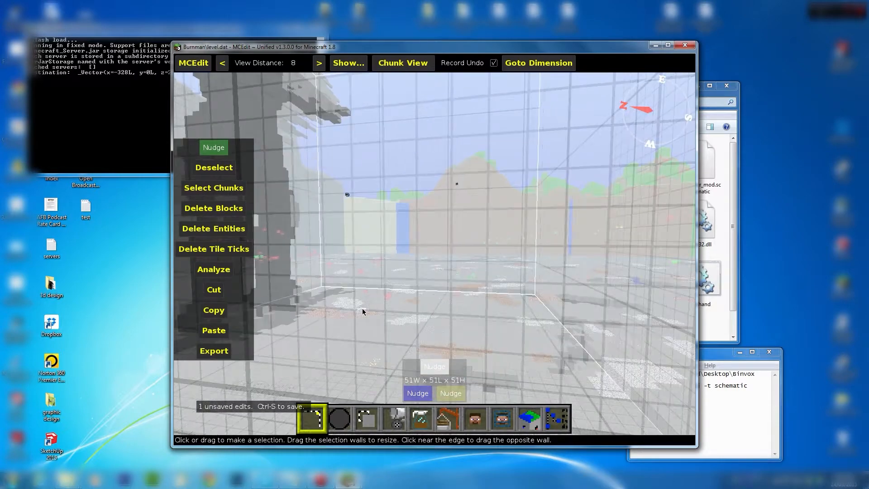
{"action": "key", "text": "space"}
{"action": "key", "text": "s"}
{"action": "right_click", "coordinate": [375, 319]}
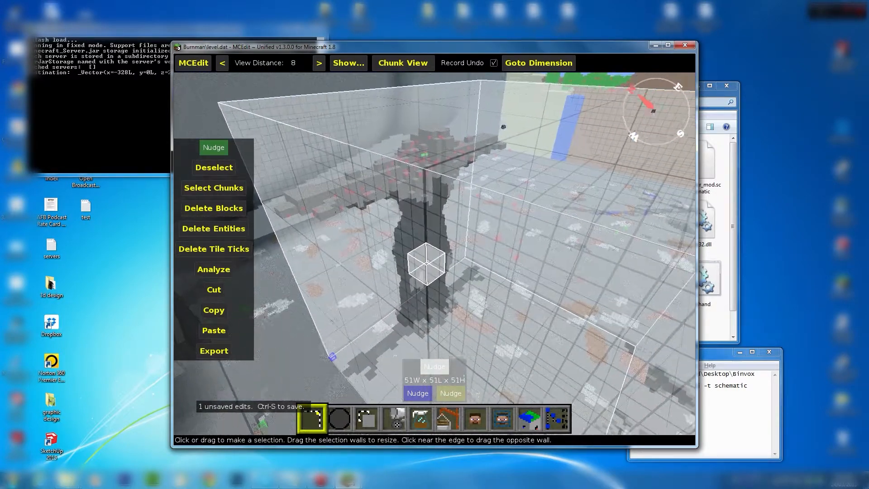
{"action": "right_click", "coordinate": [368, 324]}
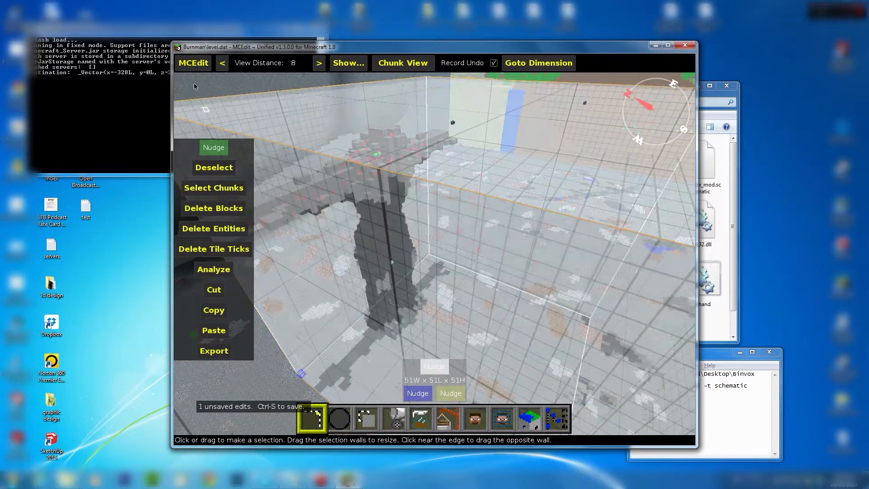
Save the Burnman world with the imported creature
{"action": "left_click", "coordinate": [193, 63]}
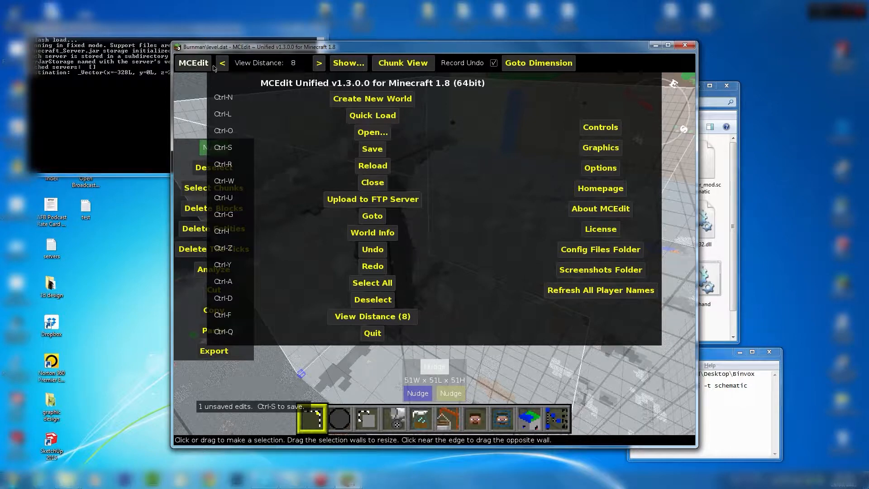
{"action": "left_click", "coordinate": [370, 150]}
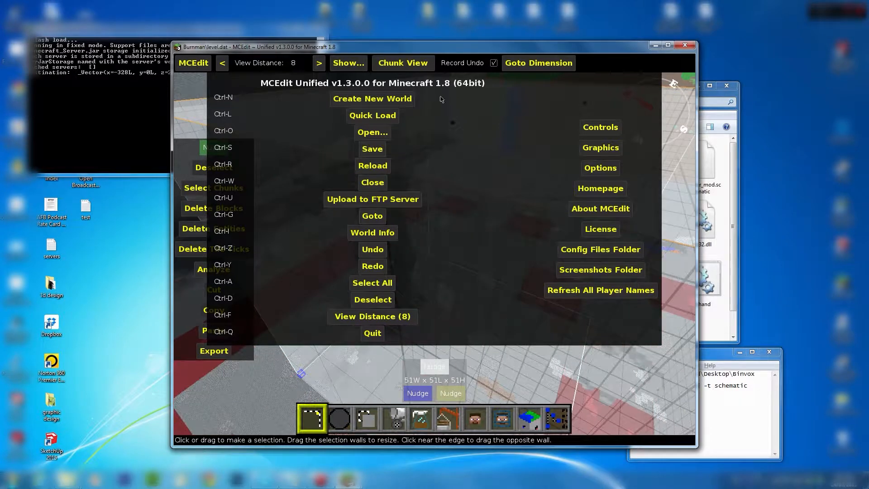
{"action": "left_click", "coordinate": [198, 64]}
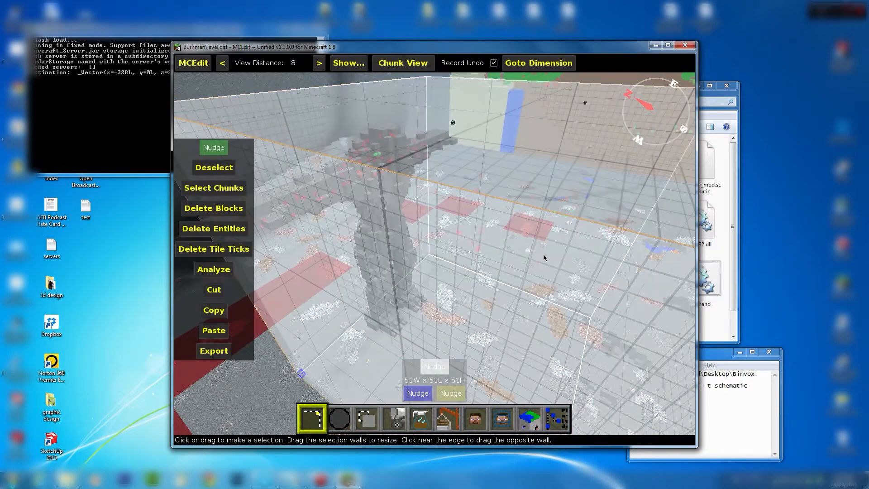
{"action": "right_click_drag", "start_coordinate": [557, 267], "coordinate": [554, 260]}
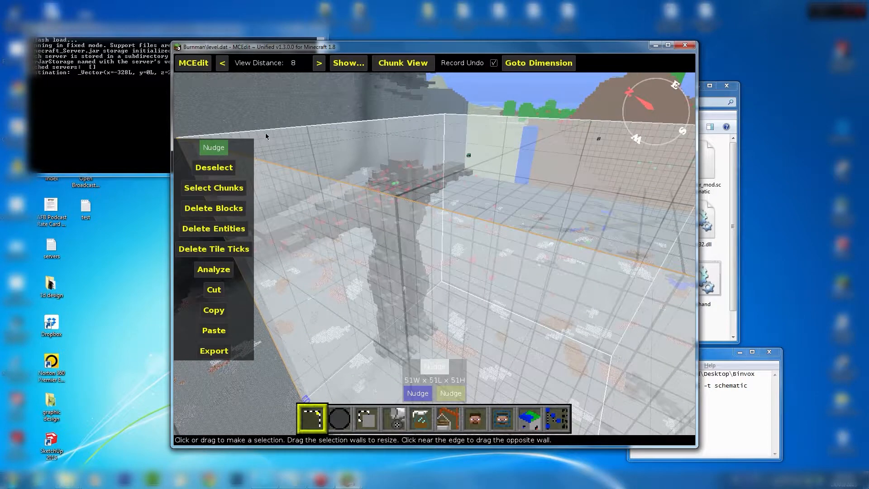
Quit MCEdit and clear the Notepad, mcedit and Binvox windows off the desktop
{"action": "left_click", "coordinate": [194, 66]}
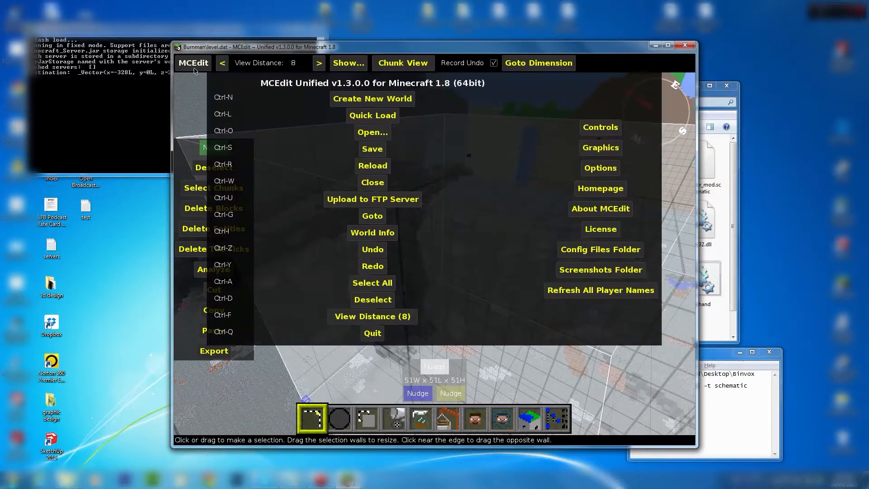
{"action": "left_click", "coordinate": [374, 337]}
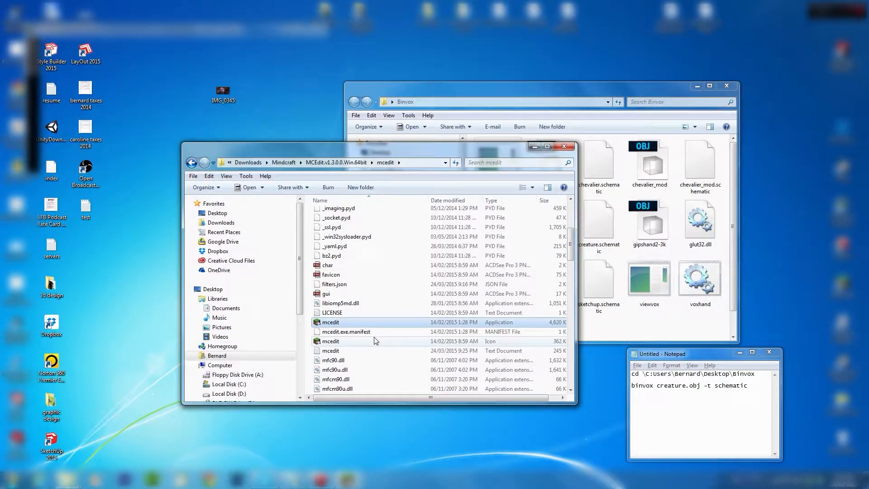
{"action": "left_click", "coordinate": [740, 353]}
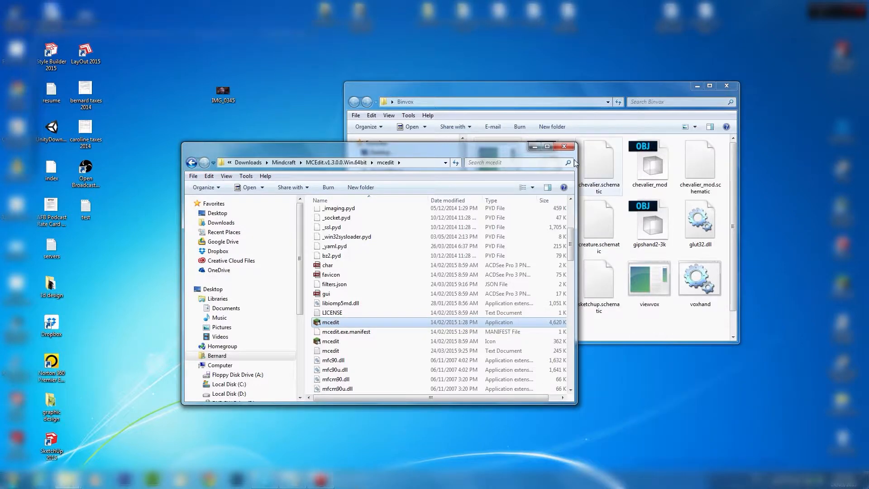
{"action": "left_click", "coordinate": [564, 147]}
{"action": "left_click", "coordinate": [726, 85]}
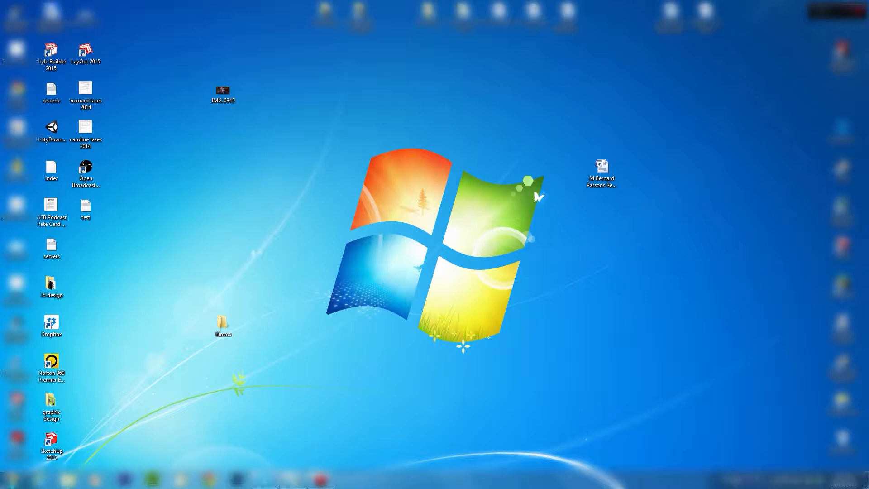
Launch Minecraft, open the Burnman world and move toward the imported creature on the pit floor
{"action": "double_click", "coordinate": [841, 285]}
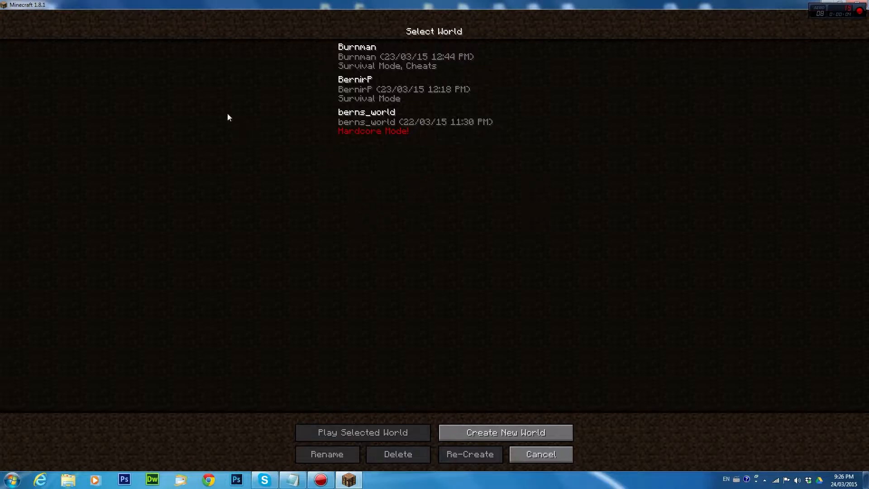
{"action": "double_click", "coordinate": [365, 58]}
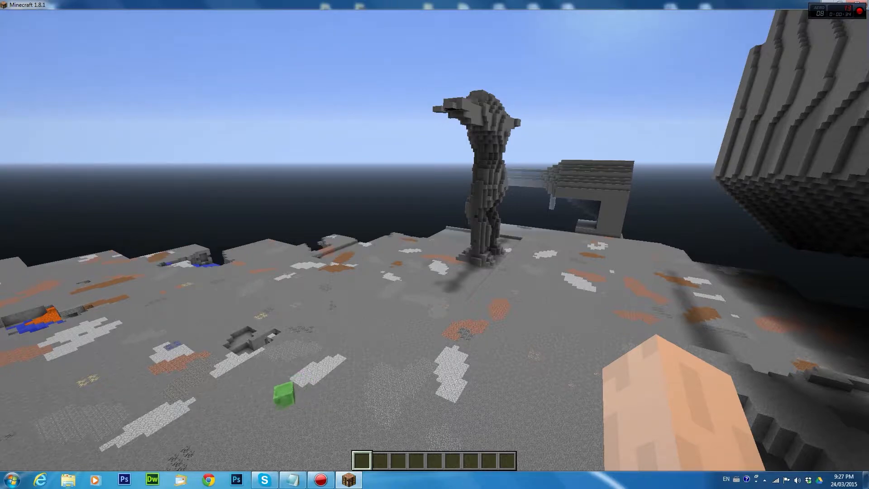
{"action": "key", "text": "w"}
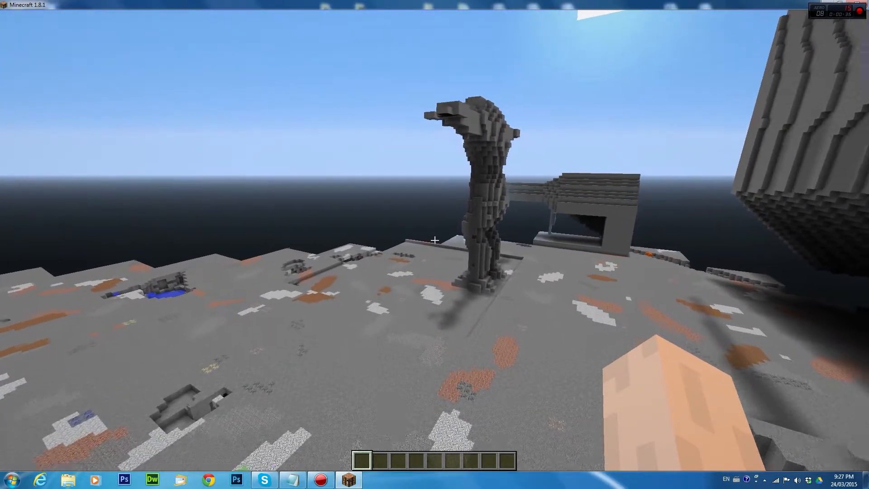
Fly up to the imported creature and circle past its side to its front
{"action": "key", "text": "w"}
{"action": "key", "text": "w"}
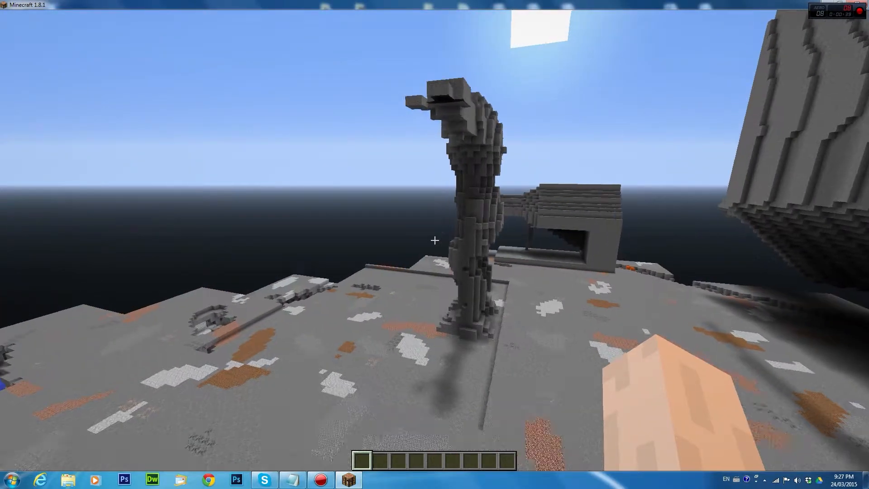
{"action": "key", "text": "w"}
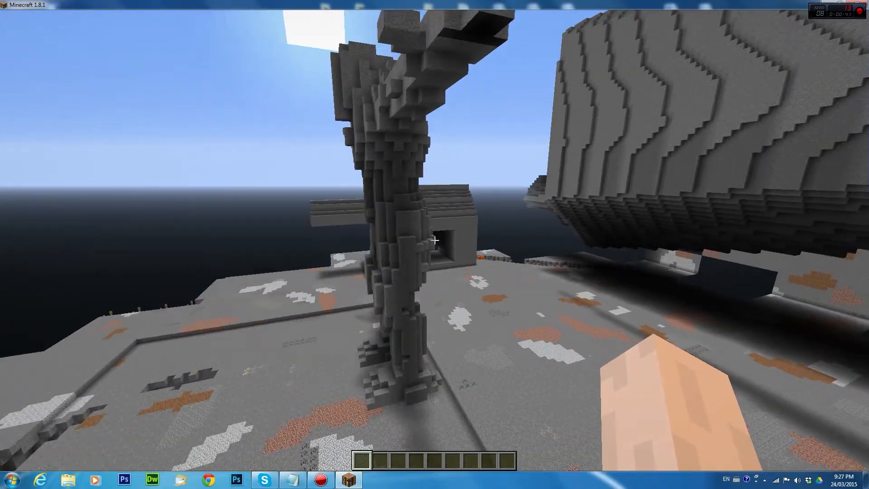
{"action": "key", "text": "s"}
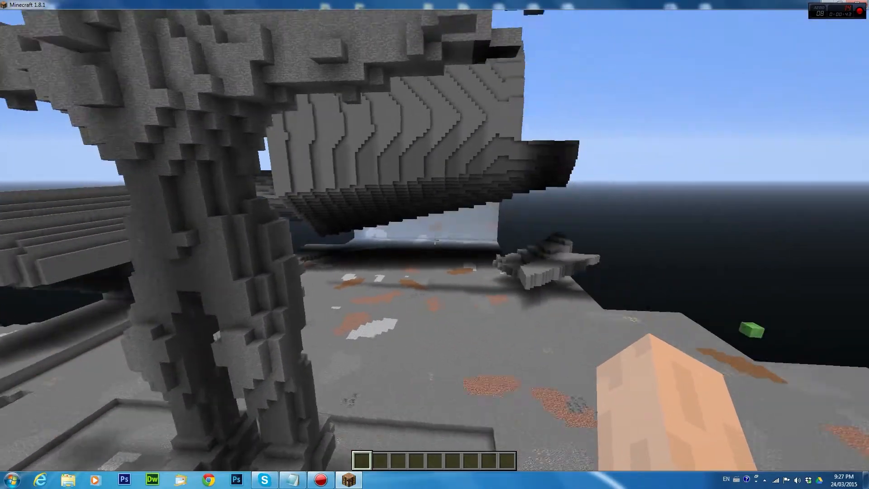
{"action": "key", "text": "a"}
{"action": "key", "text": "s"}
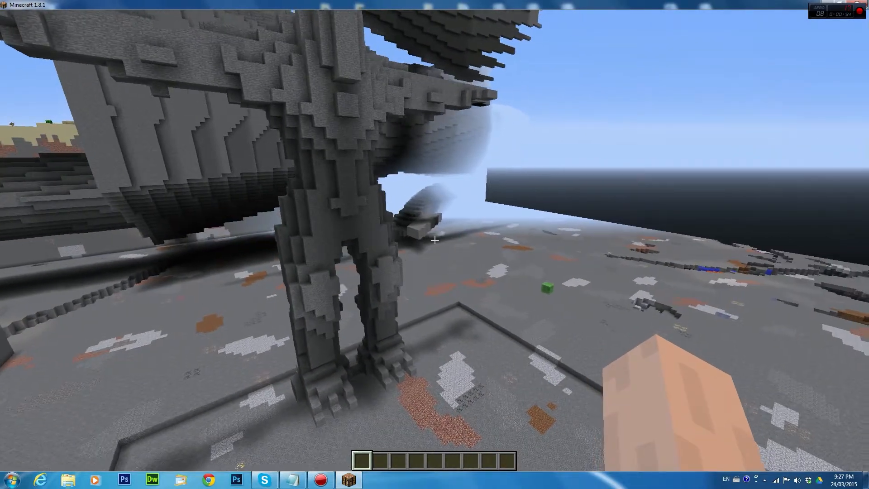
Examine the creature's legs, feet and outstretched arms from the front, shifting between both sides and varying the distance
{"action": "key", "text": "d"}
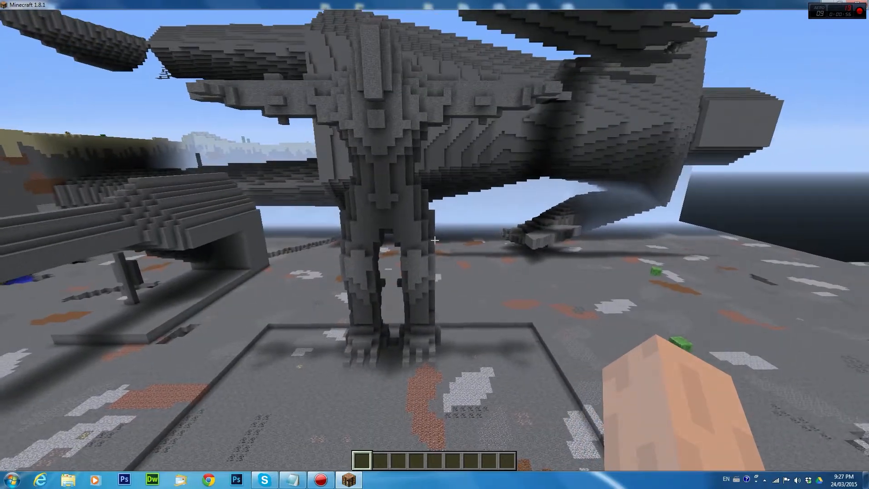
{"action": "key", "text": "d"}
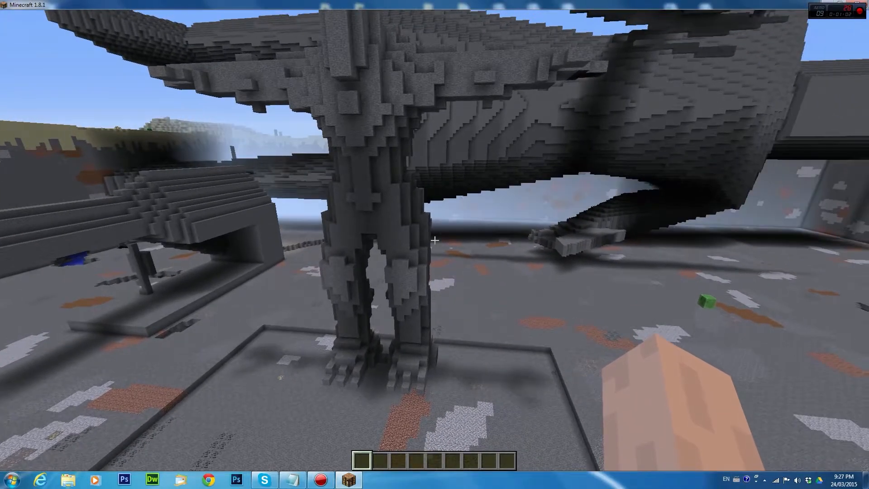
{"action": "key", "text": "a"}
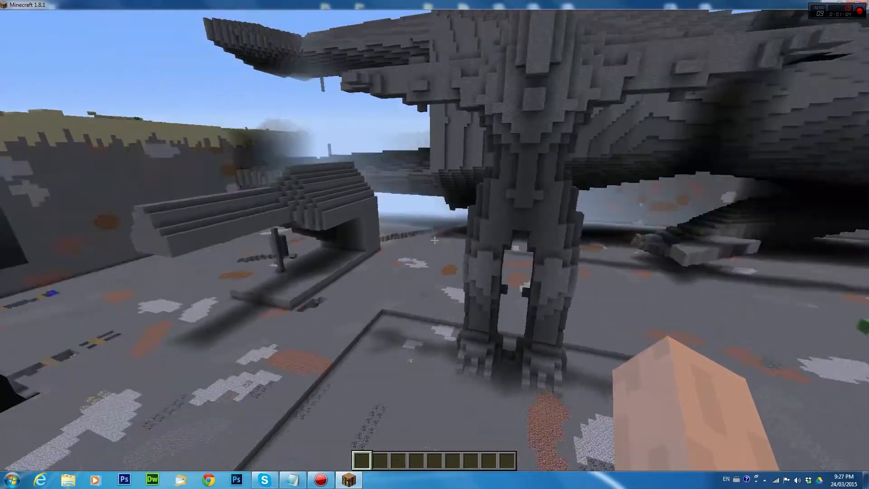
{"action": "key", "text": "a"}
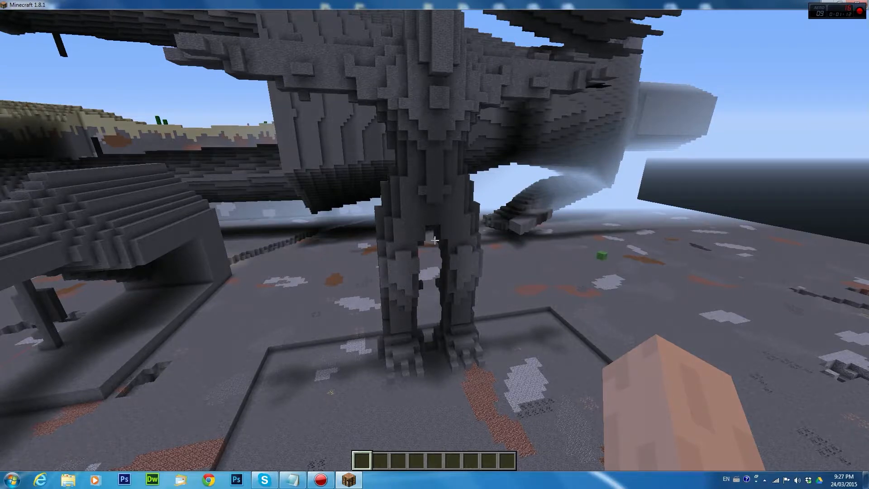
{"action": "key", "text": "w"}
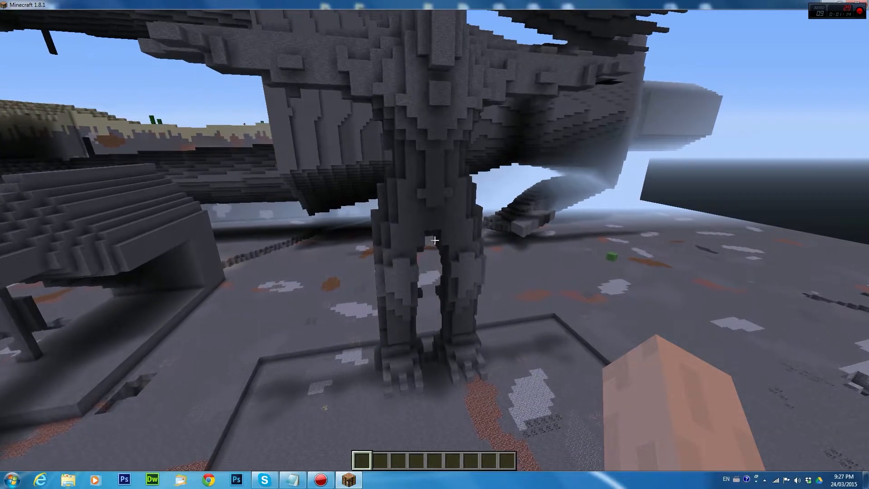
{"action": "key", "text": "d"}
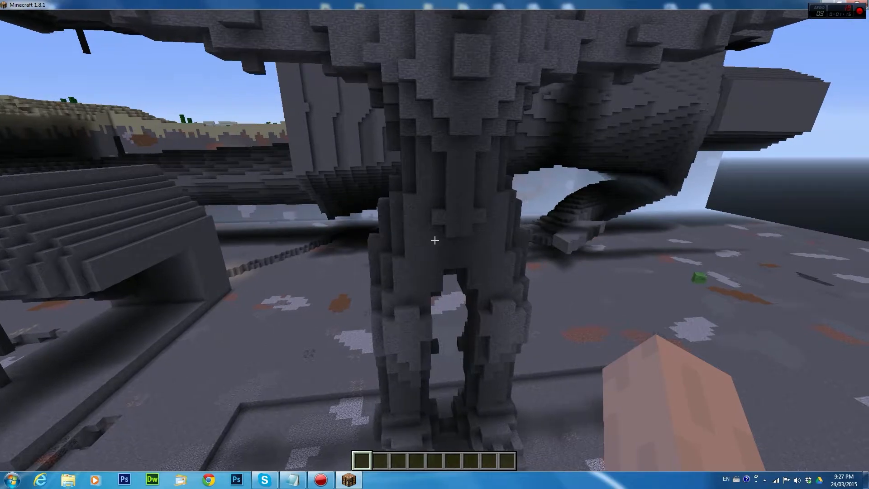
{"action": "key", "text": "d"}
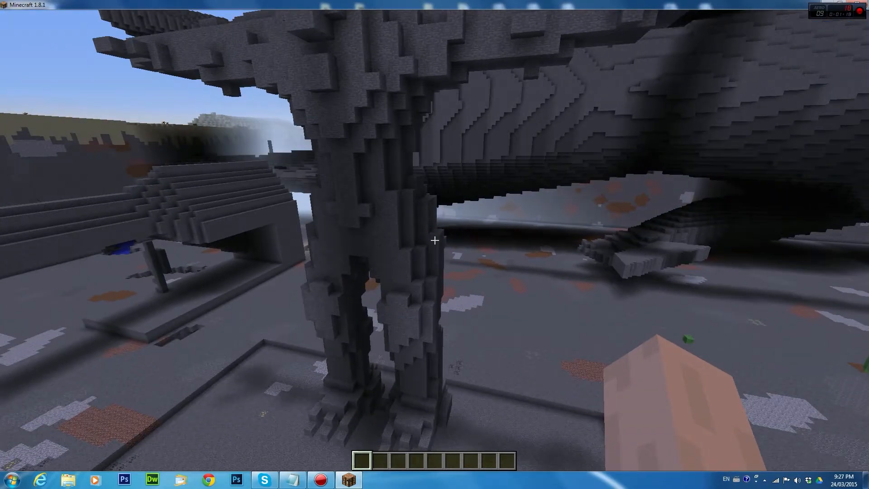
{"action": "key", "text": "a"}
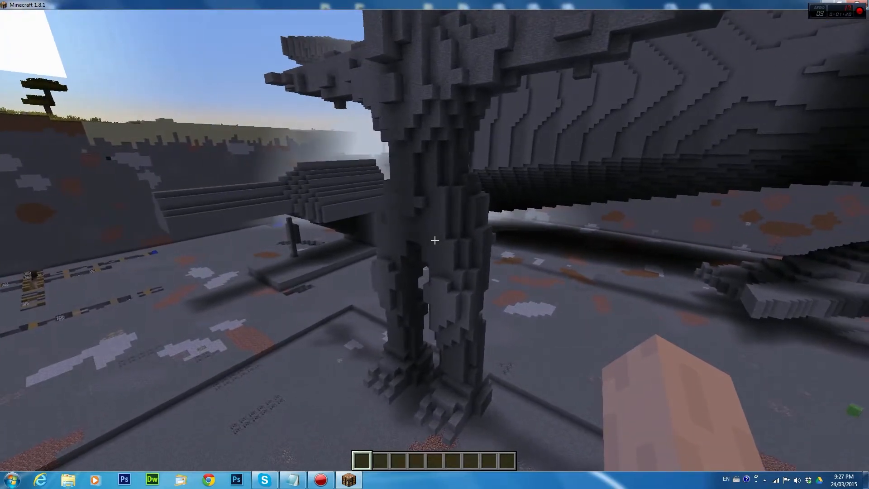
{"action": "key", "text": "s"}
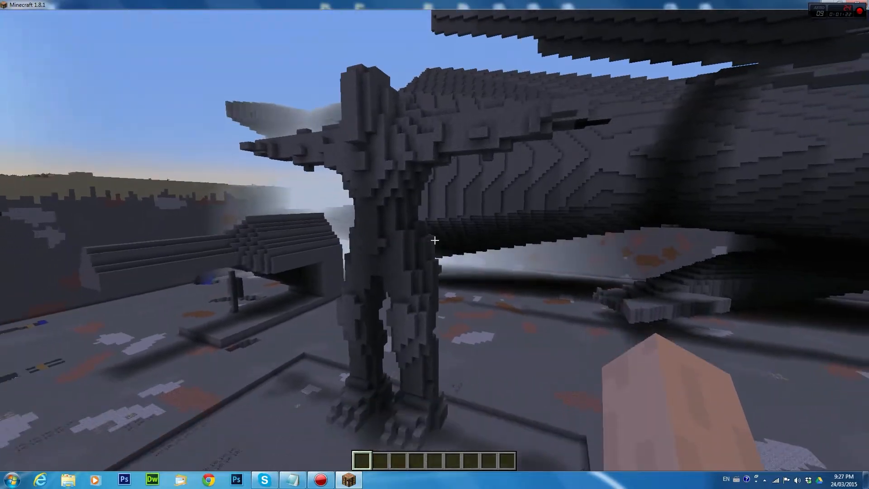
{"action": "key", "text": "a"}
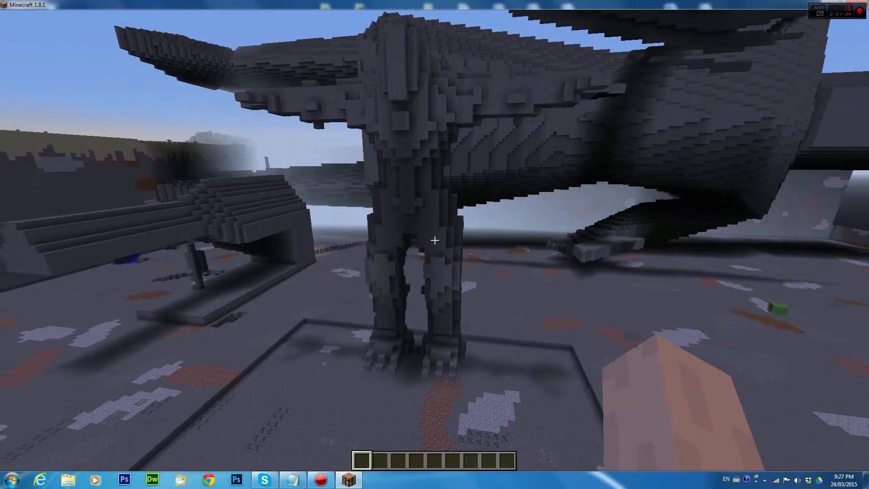
{"action": "key", "text": "a"}
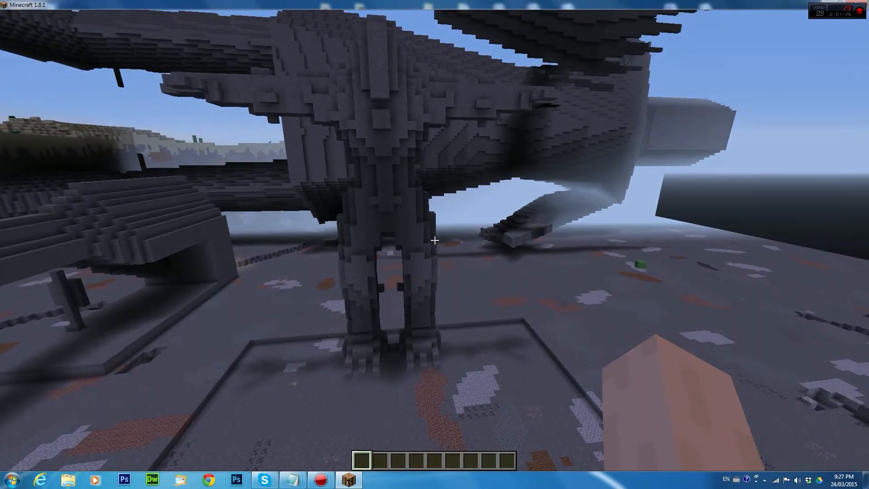
Inspect the creature's head and chest from closer in front and at an angle
{"action": "key", "text": "w"}
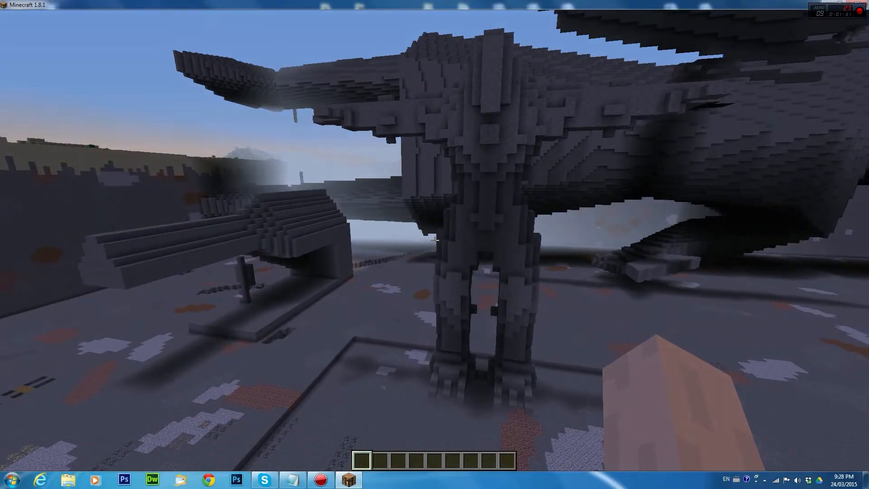
{"action": "key", "text": "w"}
{"action": "key", "text": "d"}
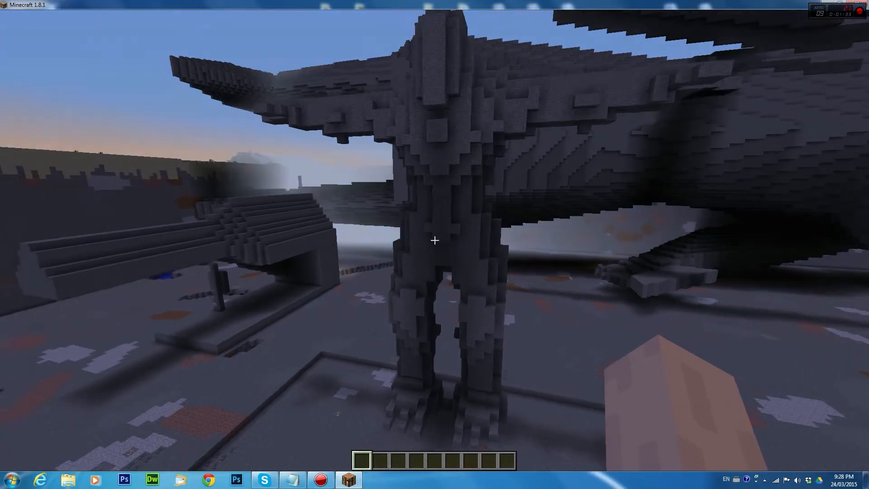
{"action": "key", "text": "d"}
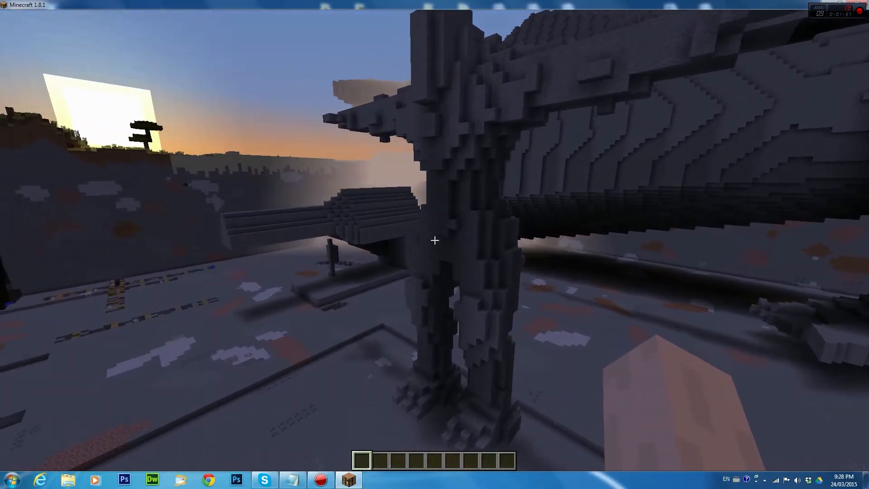
{"action": "key", "text": "d"}
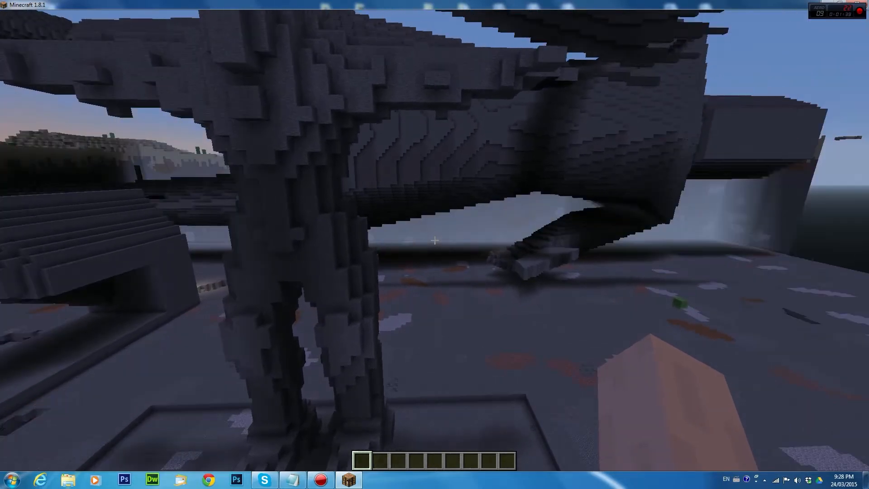
{"action": "key", "text": "w"}
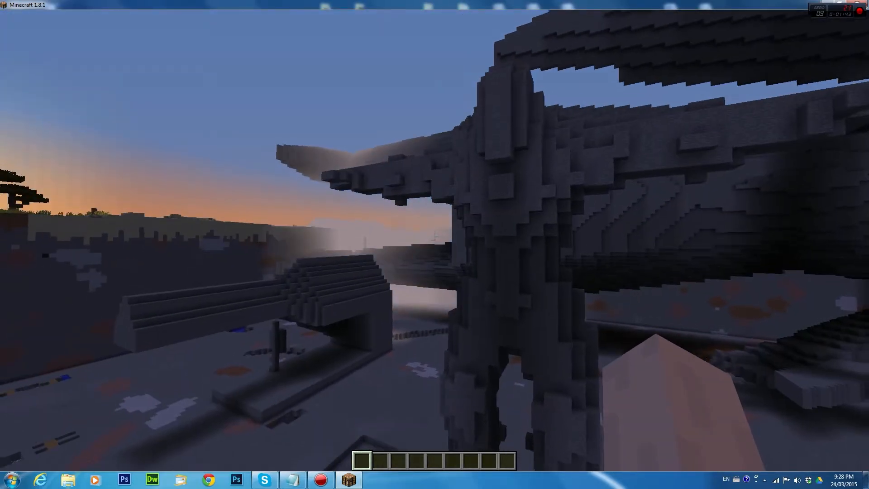
{"action": "key", "text": "a"}
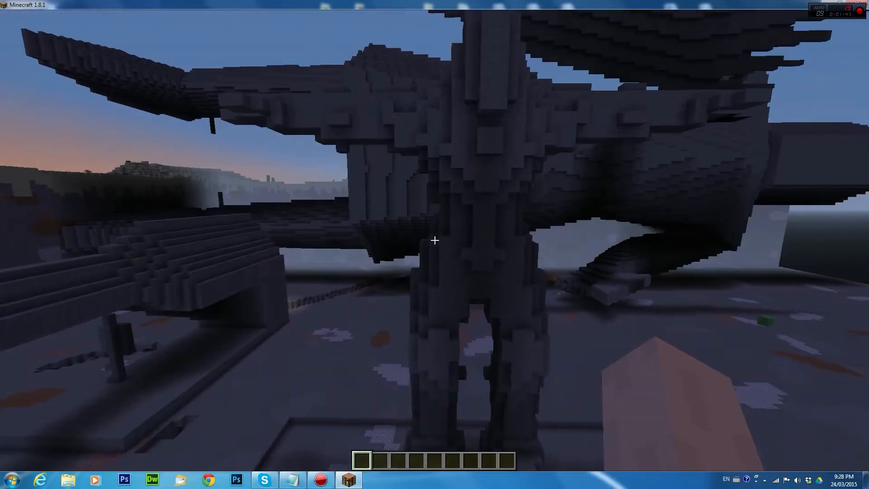
Circle closely around the creature past its arm to inspect its back and far side
{"action": "key", "text": "a"}
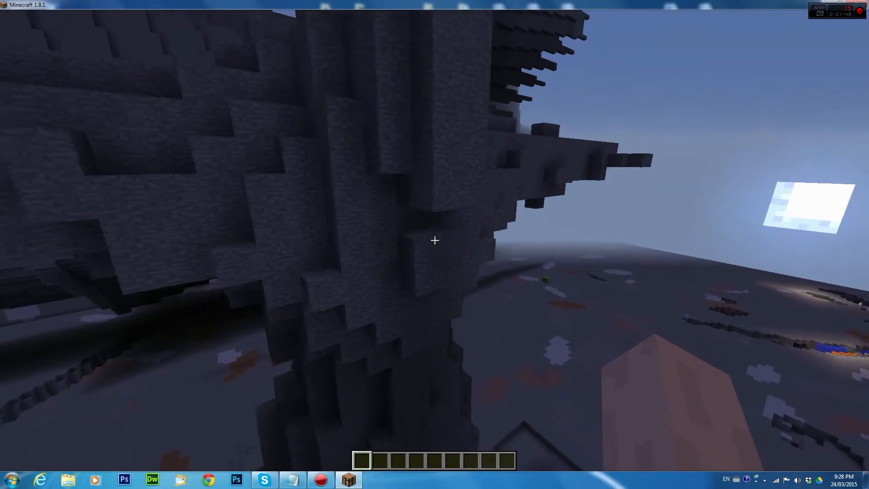
{"action": "key", "text": "s"}
{"action": "key", "text": "a"}
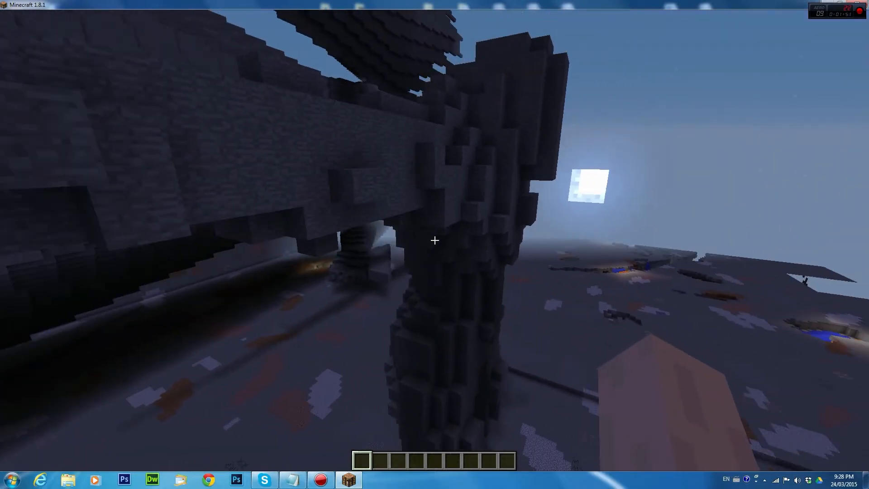
{"action": "key", "text": "s"}
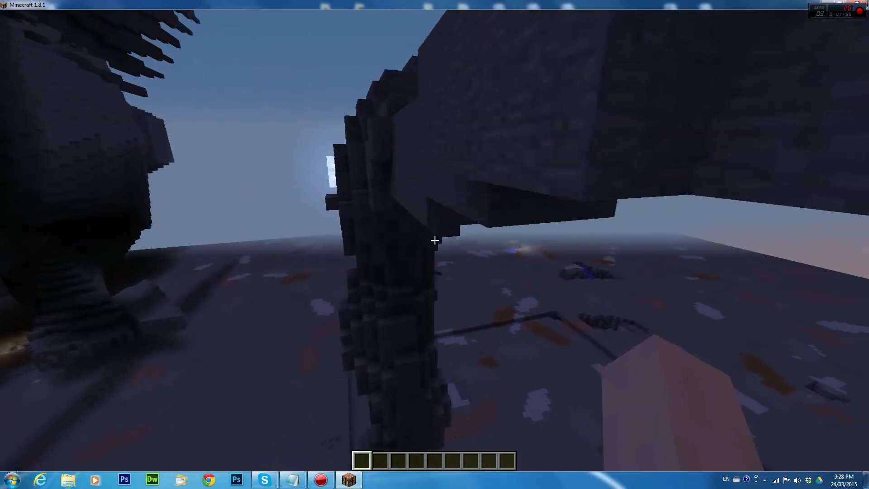
{"action": "key", "text": "a"}
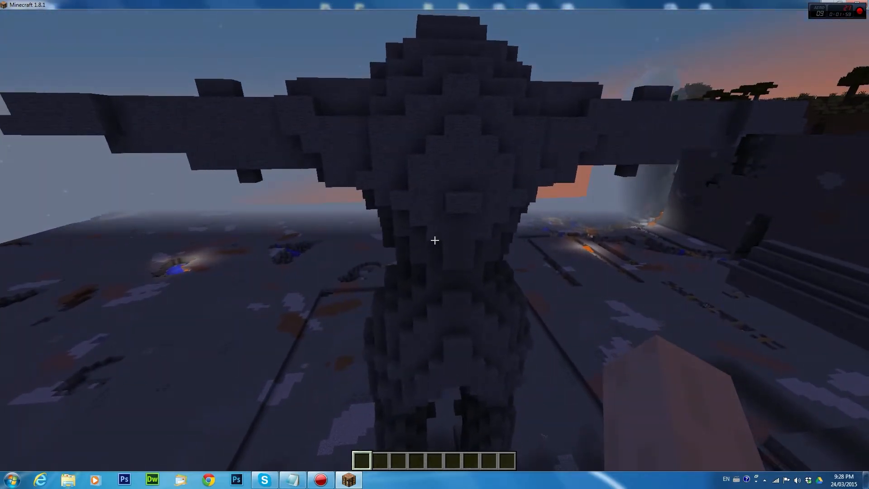
{"action": "key", "text": "a"}
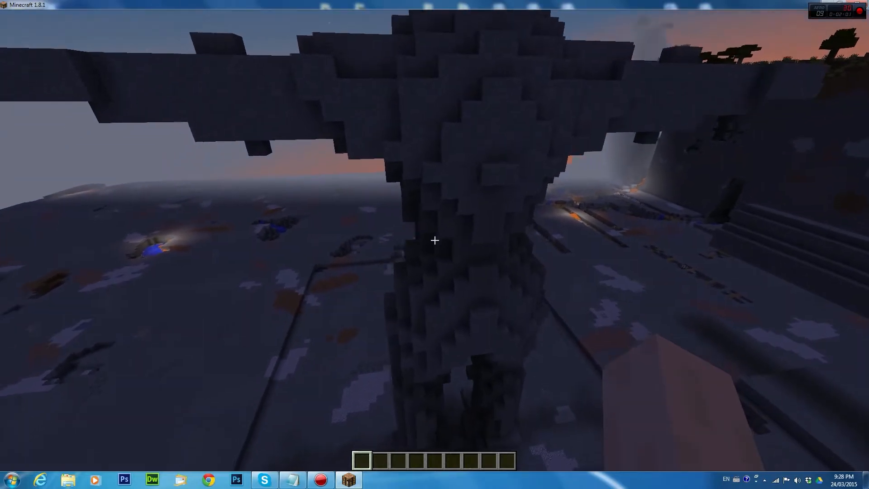
{"action": "key", "text": "a"}
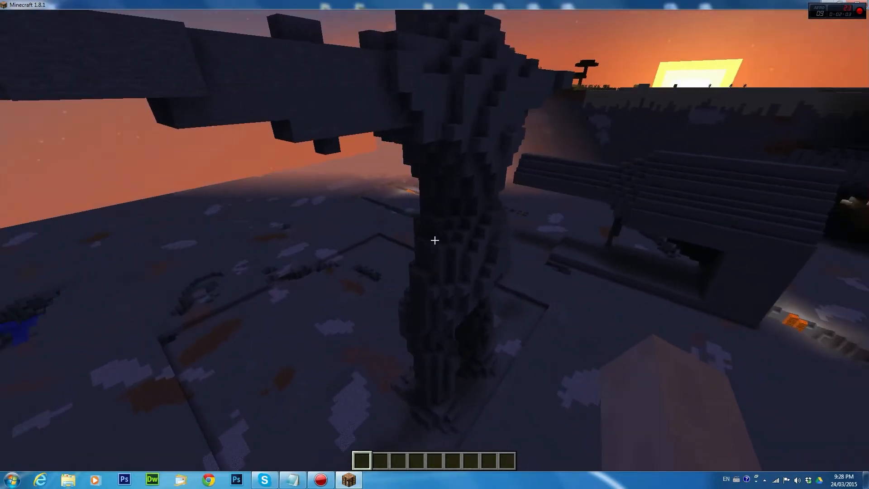
{"action": "key", "text": "a"}
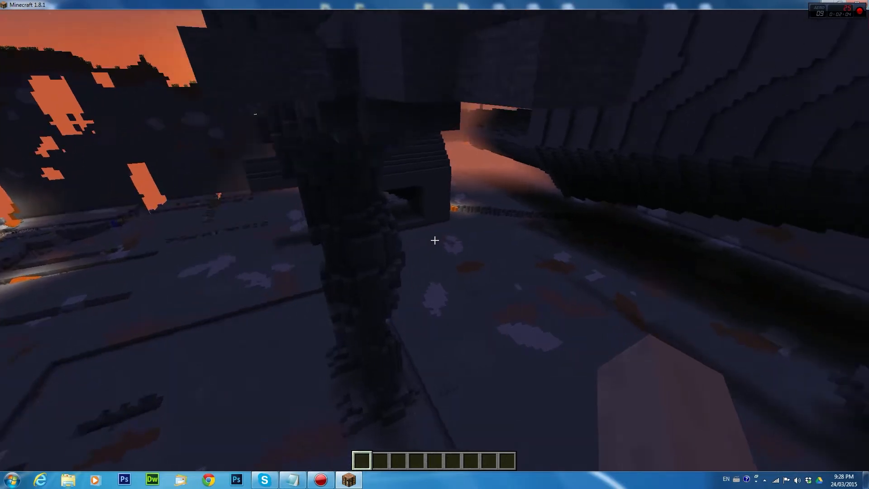
Rise above the creature to view its head and arms from above, and back away in front of it
{"action": "key", "text": "space"}
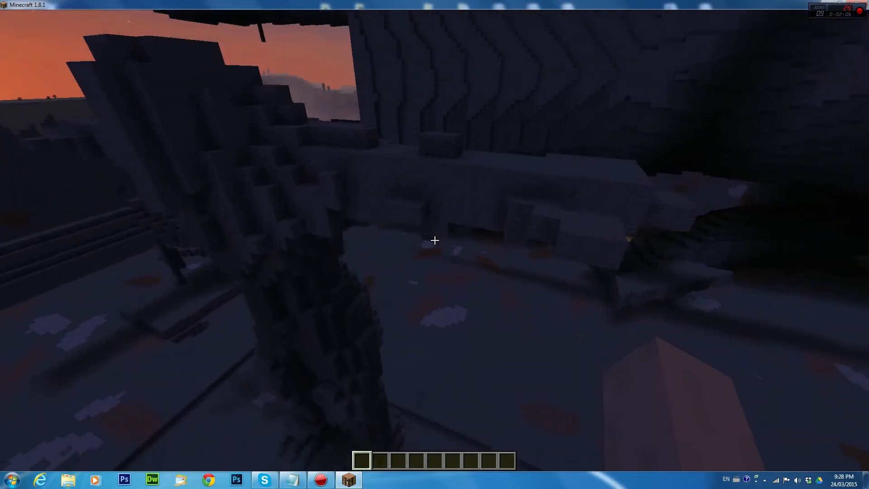
{"action": "key", "text": "a"}
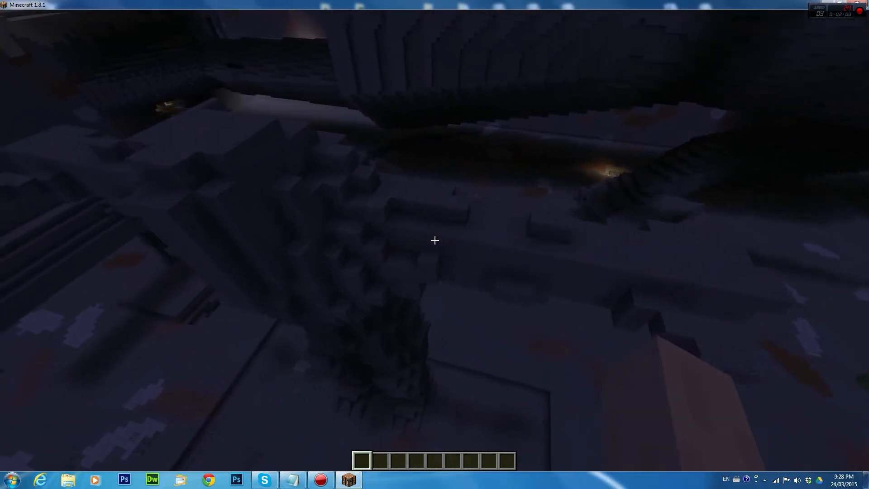
{"action": "key", "text": "d"}
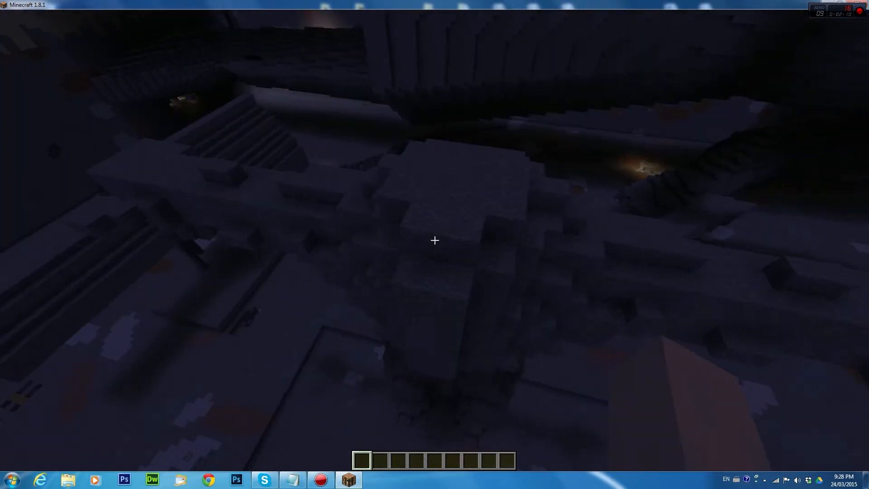
{"action": "key", "text": "s"}
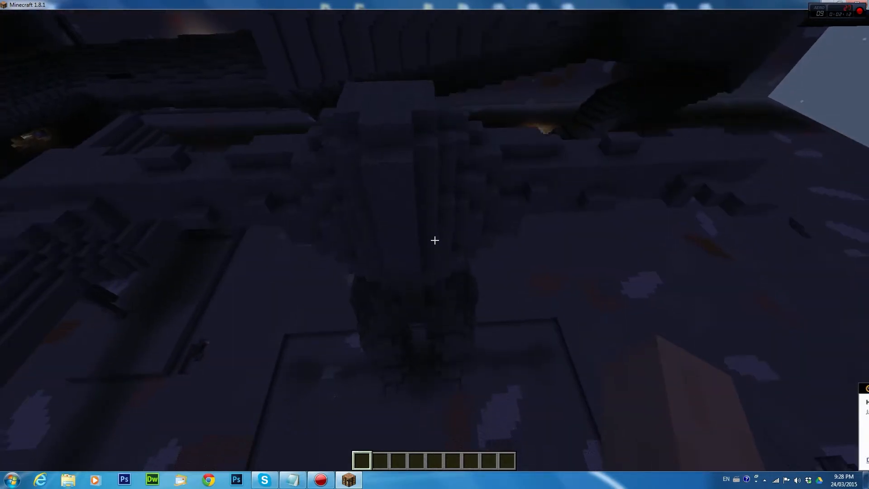
{"action": "key", "text": "s"}
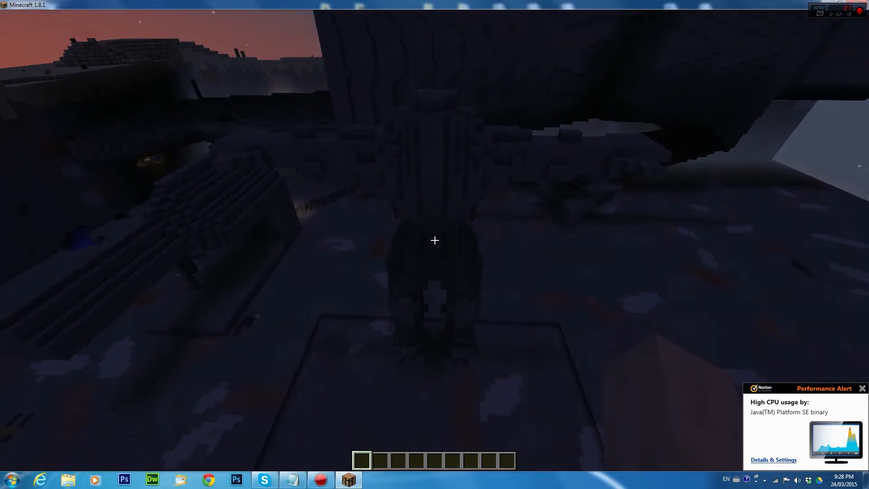
{"action": "key", "text": "s"}
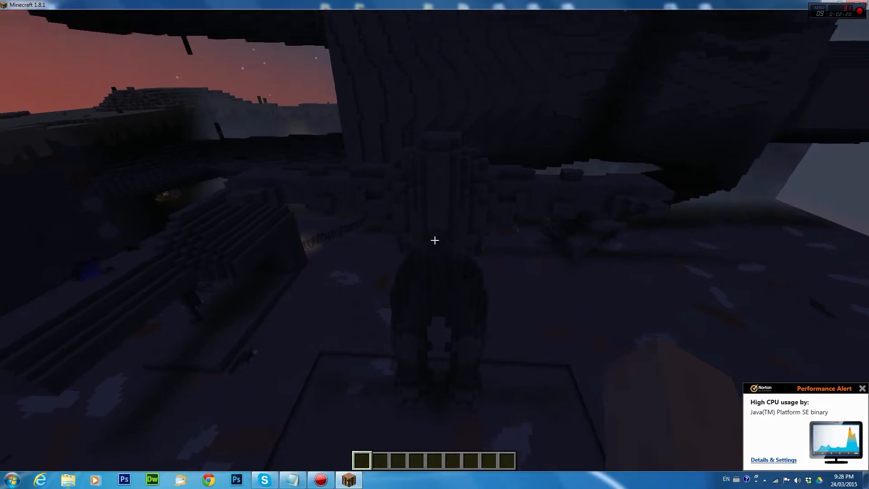